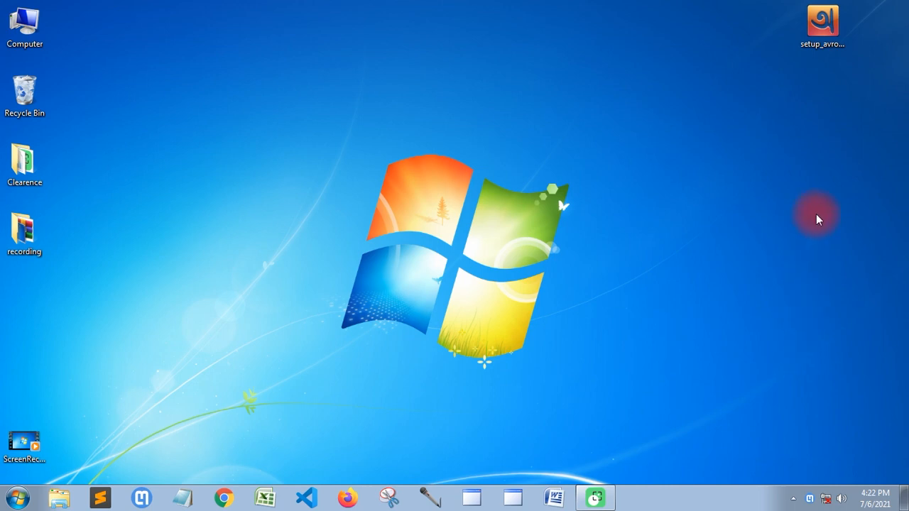
# Step: Run the Avro Keyboard setup file from the desktop and allow it through the security warning
pyautogui.moveTo(822, 24); pyautogui.dragTo(838, 112)
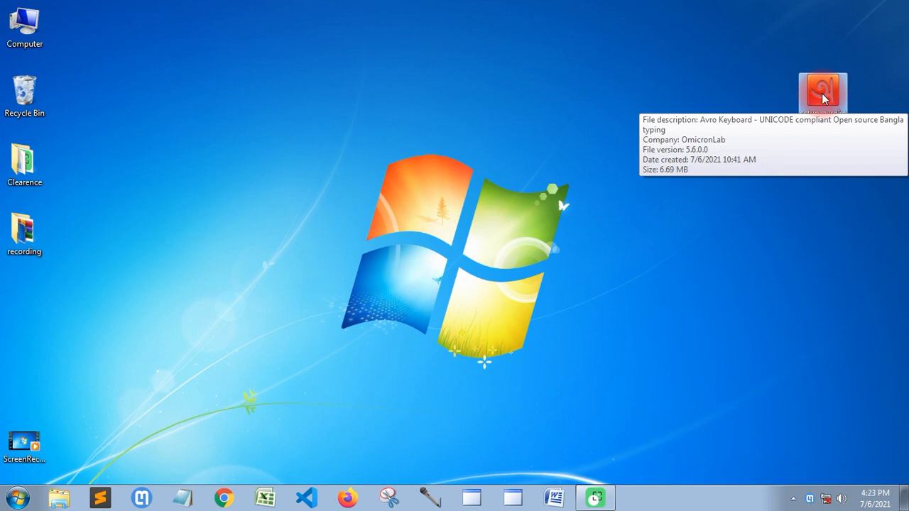
pyautogui.doubleClick(823, 98)
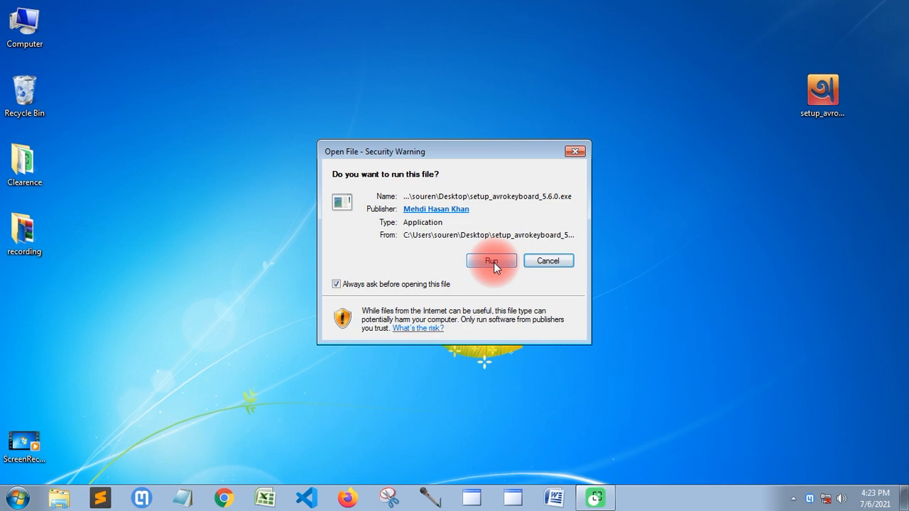
pyautogui.click(493, 261)
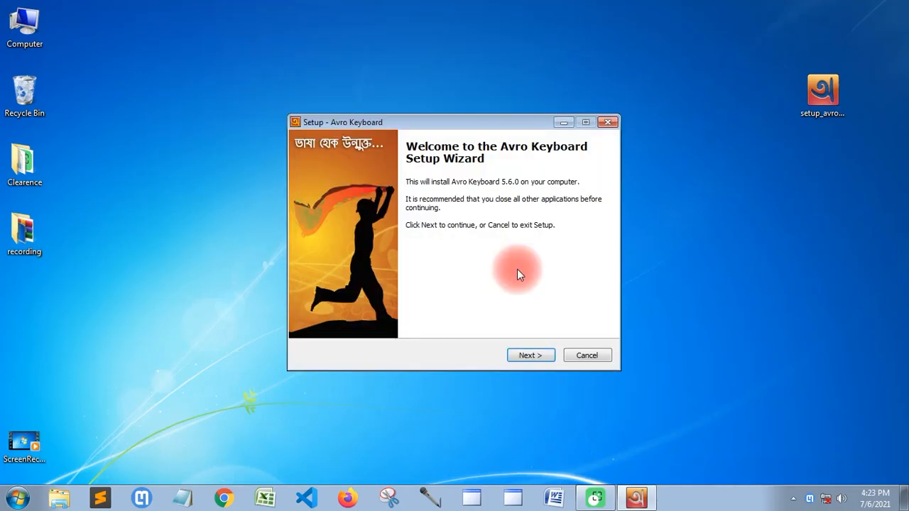
# Step: Accept the license agreement, install Avro Keyboard with the default settings, and finish the setup wizard
pyautogui.click(529, 353)
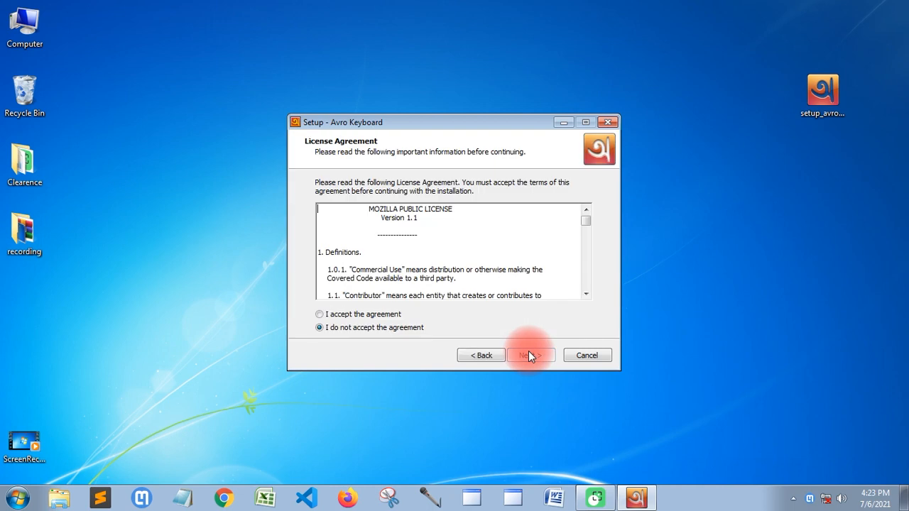
pyautogui.click(332, 315)
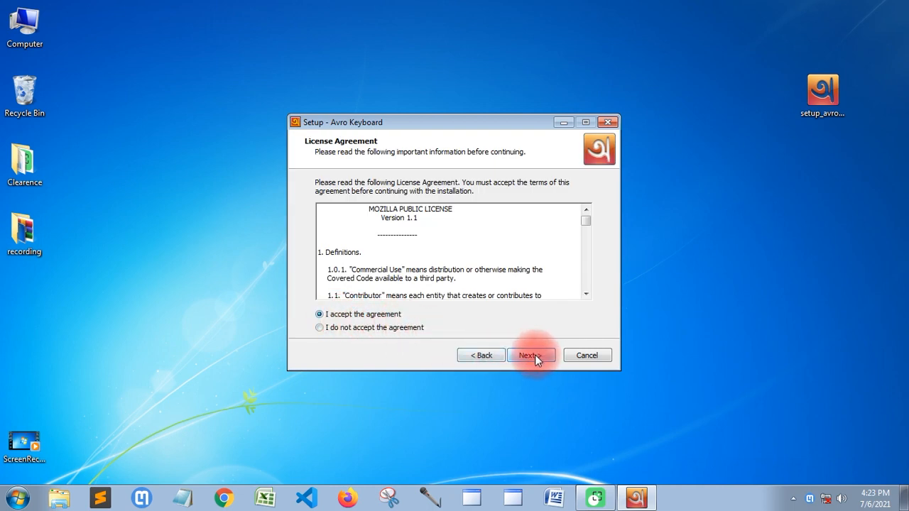
pyautogui.click(535, 355)
pyautogui.click(535, 354)
pyautogui.click(535, 354)
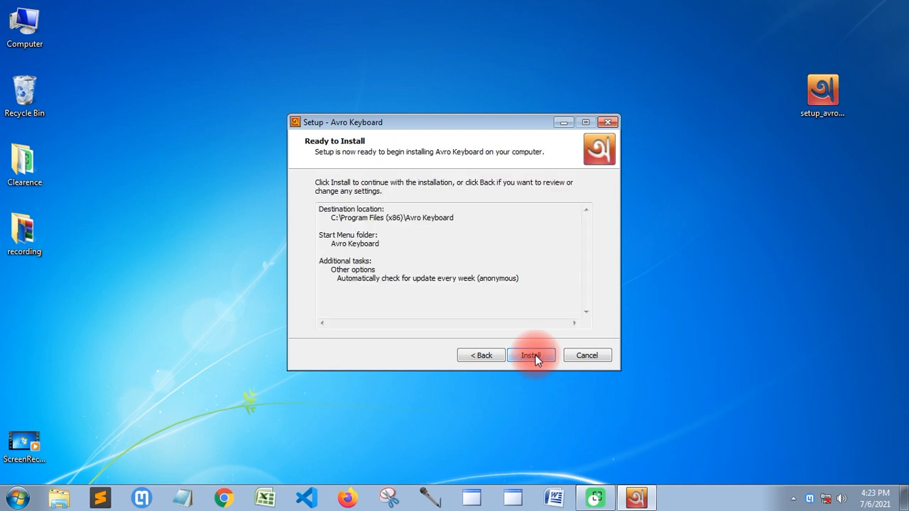
pyautogui.click(535, 355)
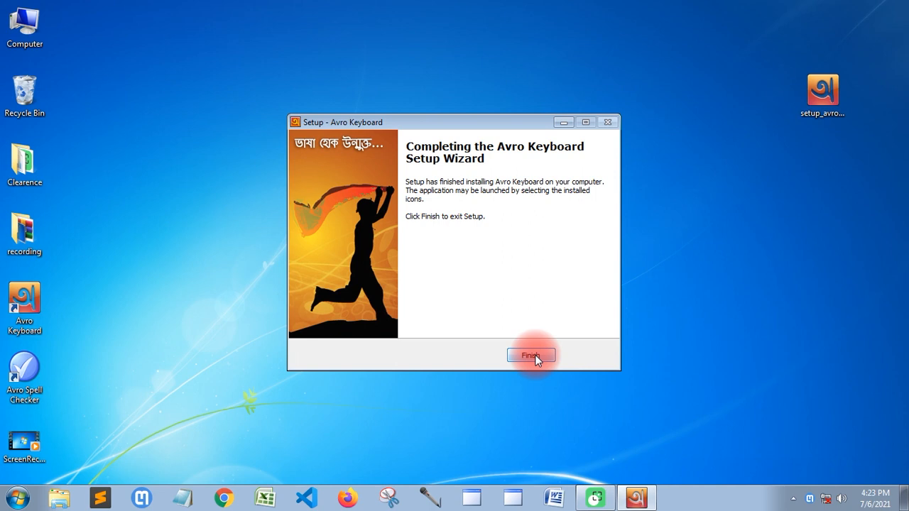
pyautogui.click(531, 356)
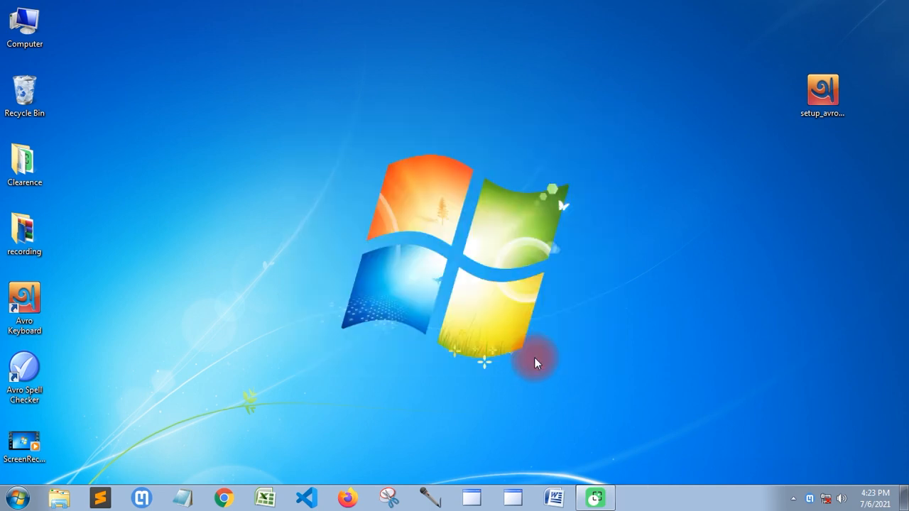
# Step: Launch Avro Keyboard, view its phonetic layout chart enlarged, and close the chart
pyautogui.doubleClick(26, 302)
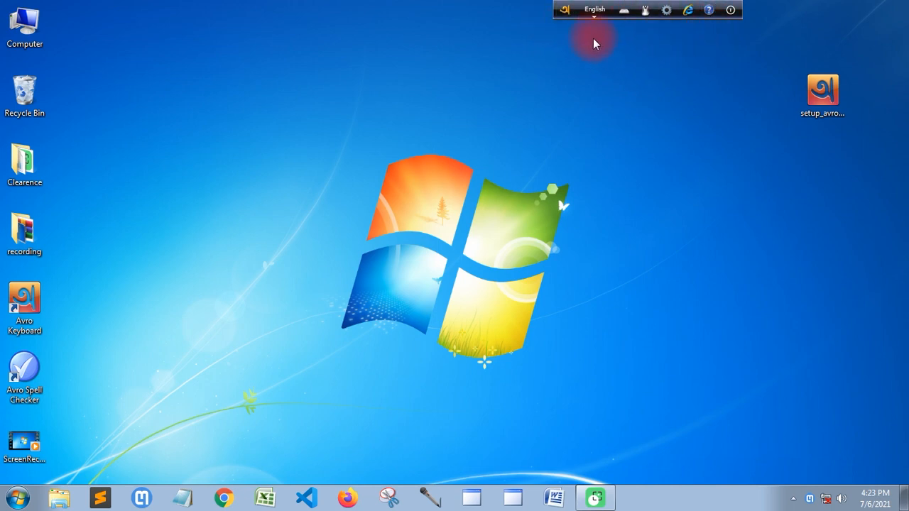
pyautogui.click(626, 11)
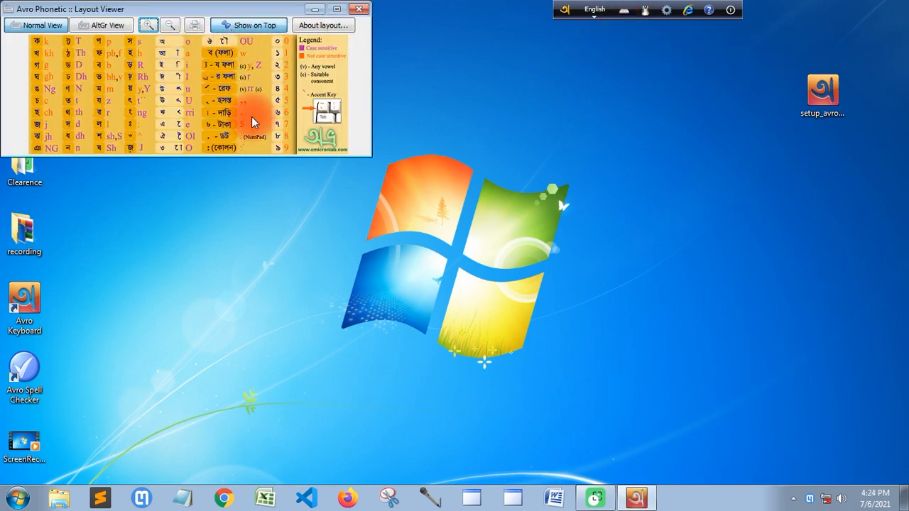
pyautogui.click(148, 26)
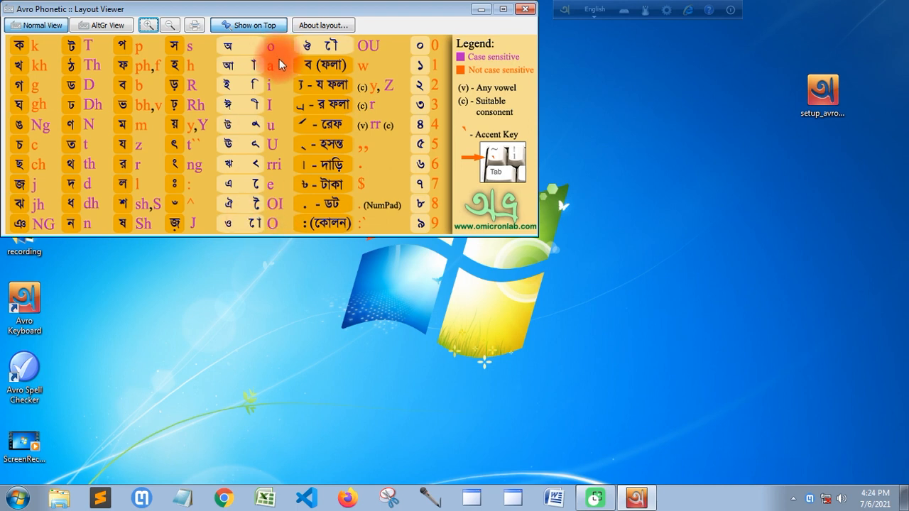
pyautogui.click(526, 9)
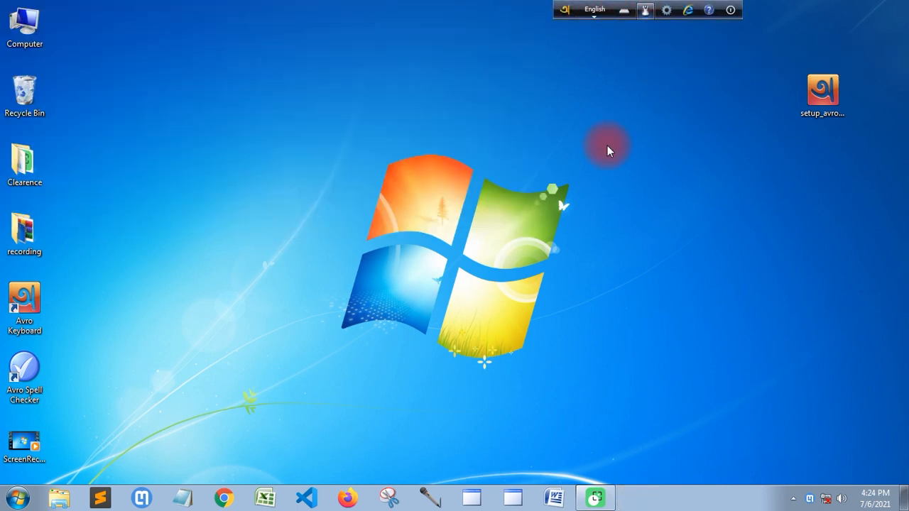
# Step: Open the Avro Mouse character board and a blank Microsoft Word document, discarding the recovered files
pyautogui.click(645, 10)
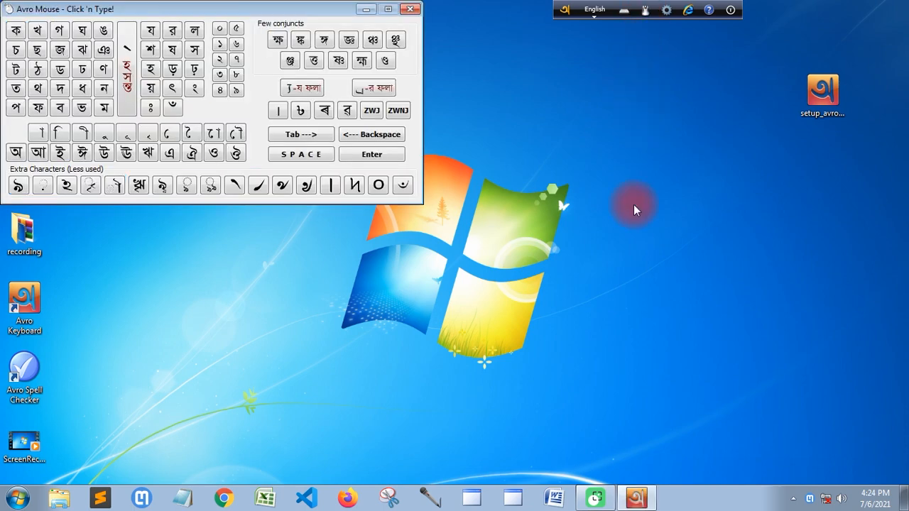
pyautogui.click(554, 500)
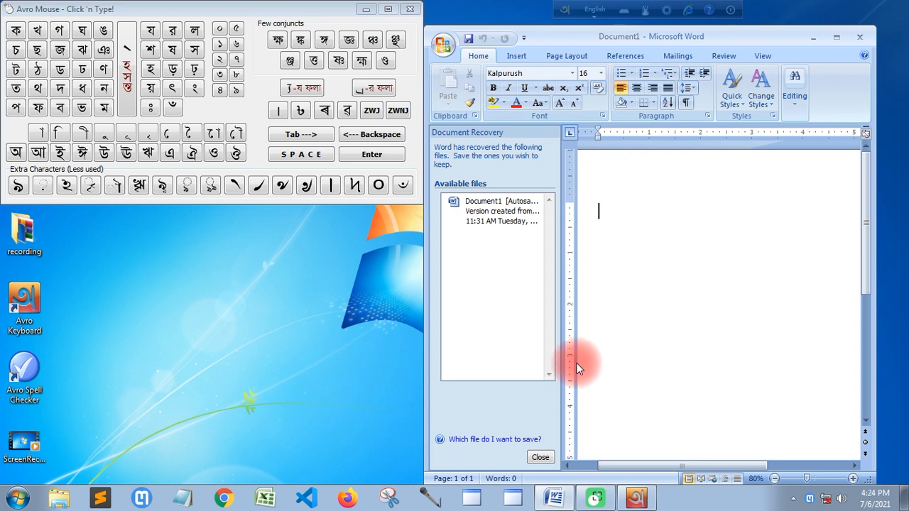
pyautogui.click(540, 458)
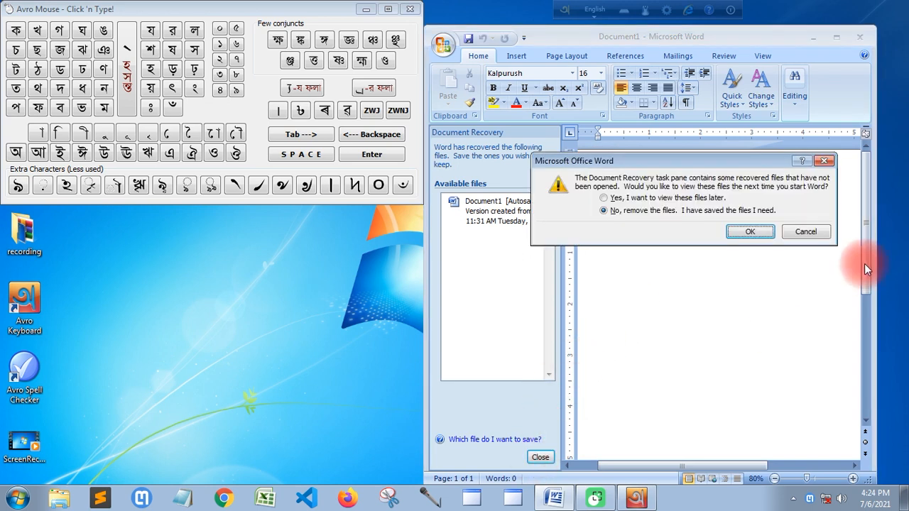
pyautogui.click(750, 231)
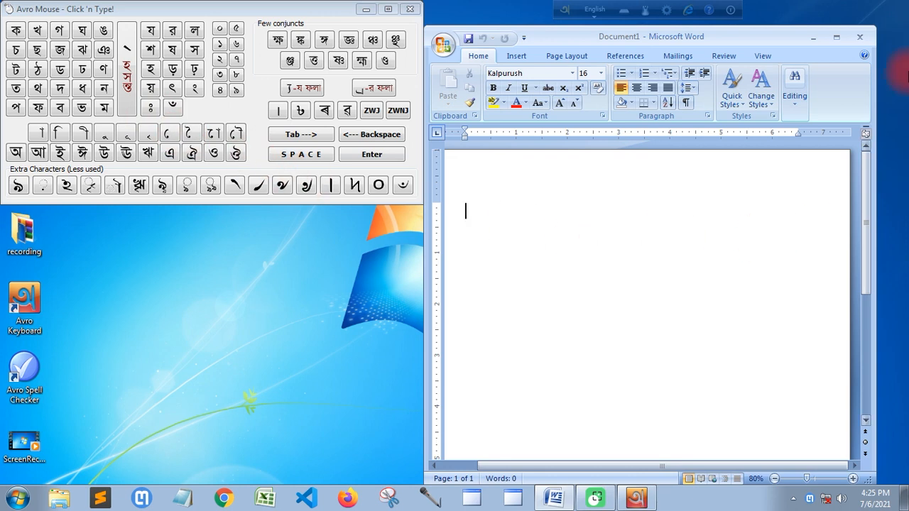
# Step: Enter the Bangla text "আমি দুরন্ত" in the document using the Avro Mouse character board
pyautogui.click(39, 154)
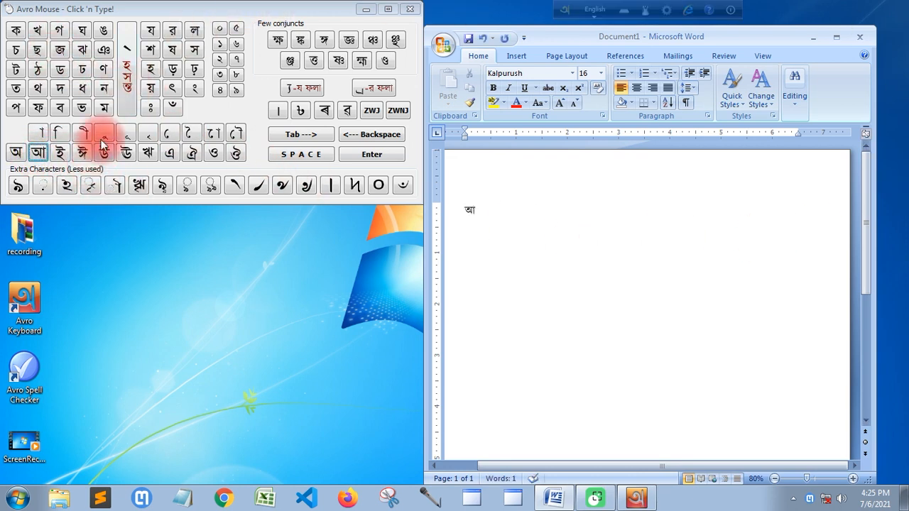
pyautogui.click(104, 107)
pyautogui.click(59, 134)
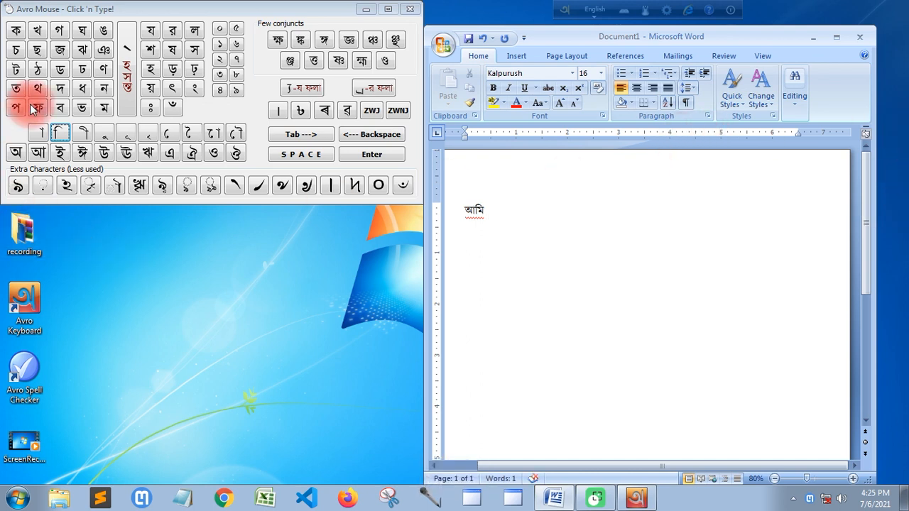
pyautogui.click(61, 94)
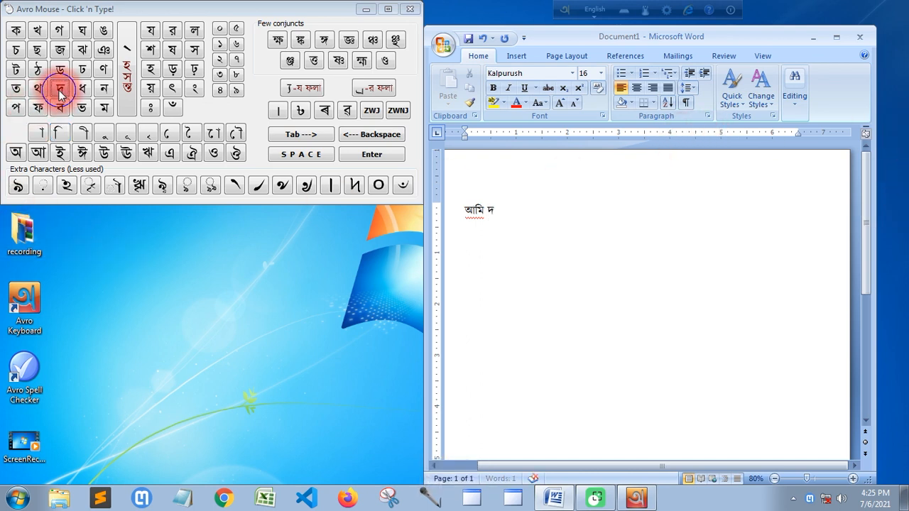
pyautogui.click(103, 133)
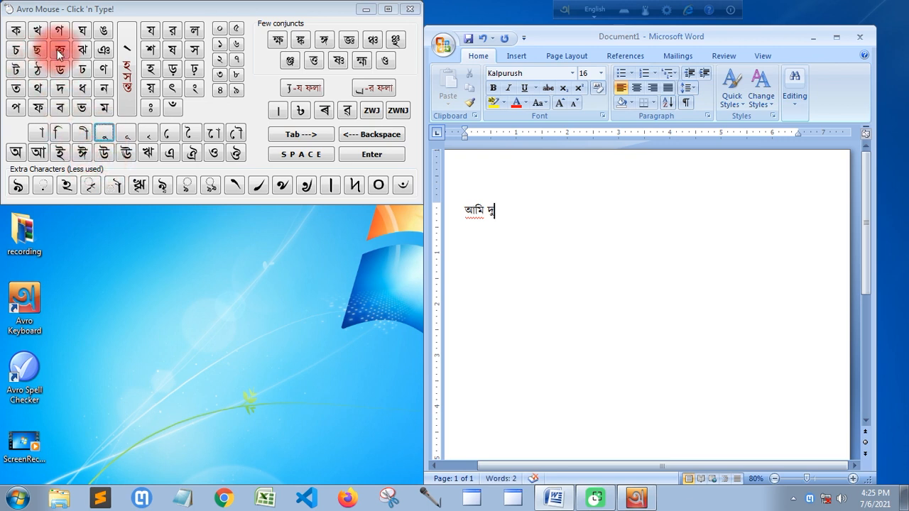
pyautogui.click(173, 30)
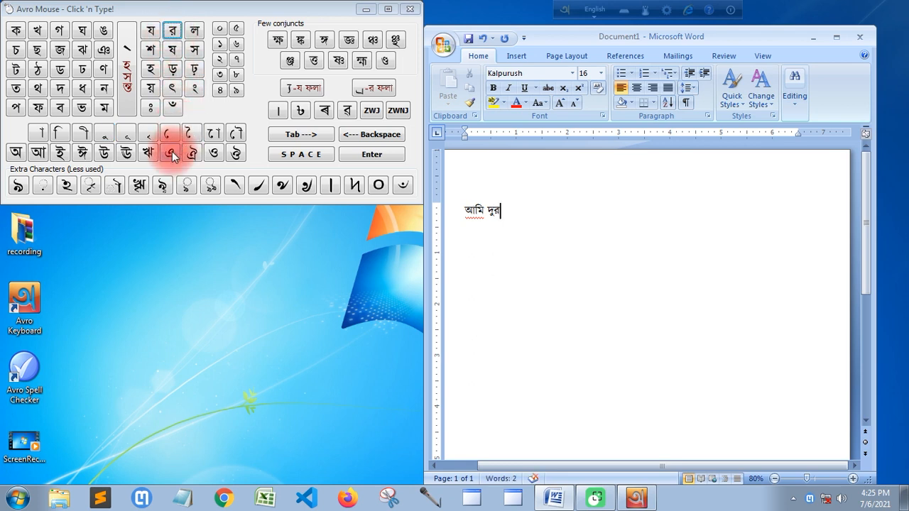
pyautogui.click(104, 92)
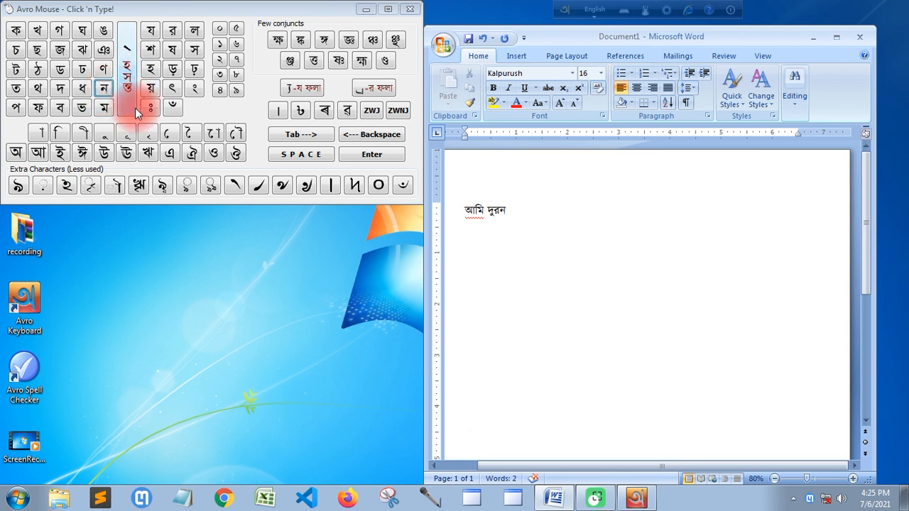
pyautogui.click(128, 81)
pyautogui.click(15, 88)
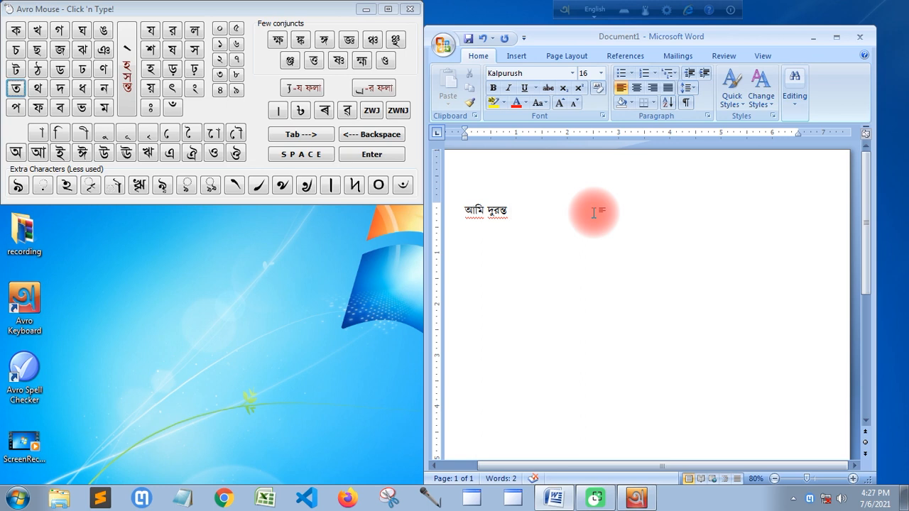
# Step: Add the English words "I am" after the Bangla text in the document
pyautogui.write('। ')
pyautogui.write('am')
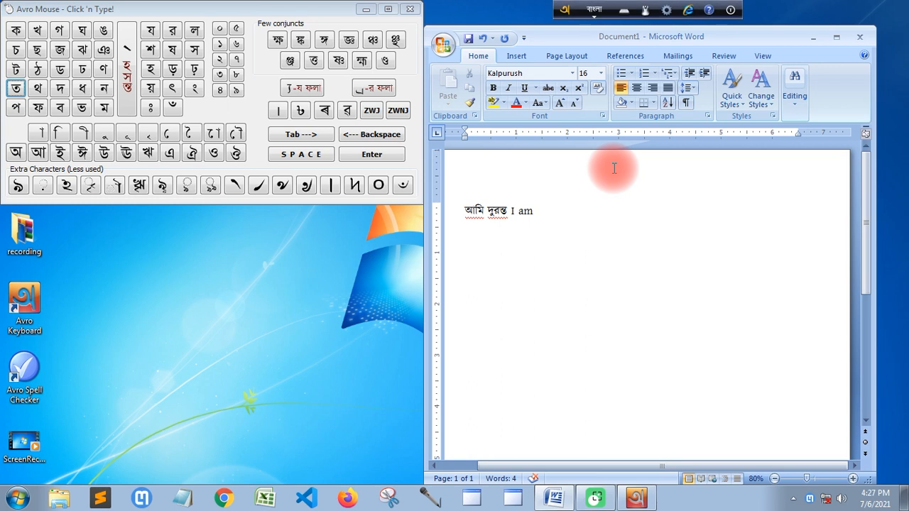
# Step: Set the Avro typing language to Bangla, try some phonetic text beginning with "দস" after "I am", and delete it
pyautogui.click(590, 11)
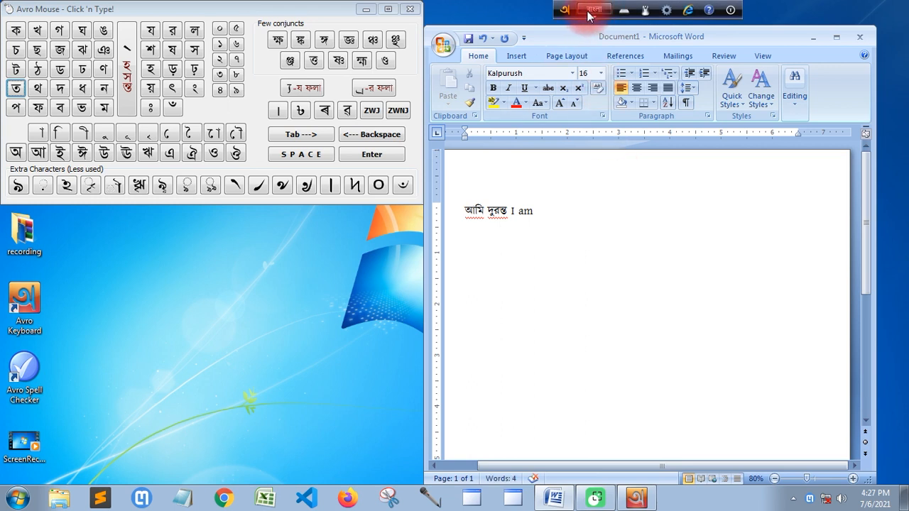
pyautogui.click(597, 12)
pyautogui.click(599, 13)
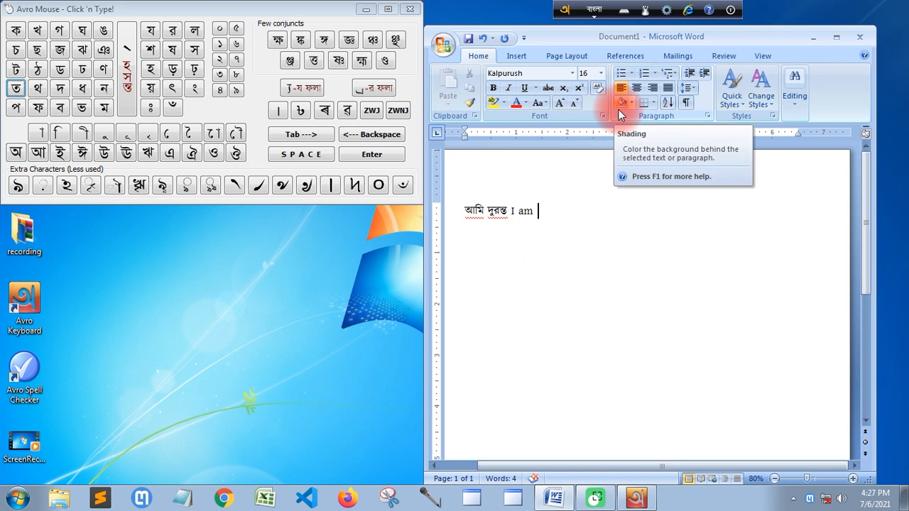
pyautogui.write('দsxdfbdfb')
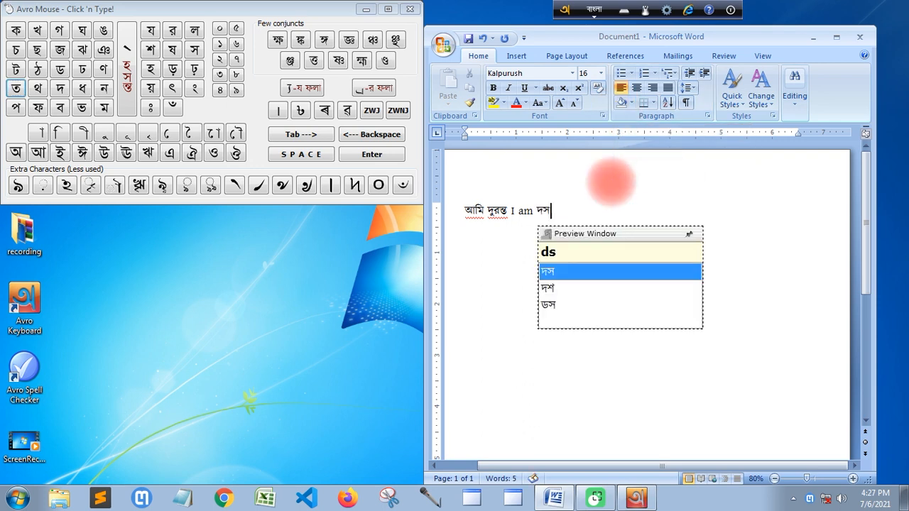
pyautogui.press('BackSpace')
pyautogui.press('BackSpace')
pyautogui.press('BackSpace')
pyautogui.press('BackSpace')
pyautogui.press('BackSpace')
pyautogui.press('BackSpace')
pyautogui.press('BackSpace')
pyautogui.press('BackSpace')
pyautogui.press('BackSpace')
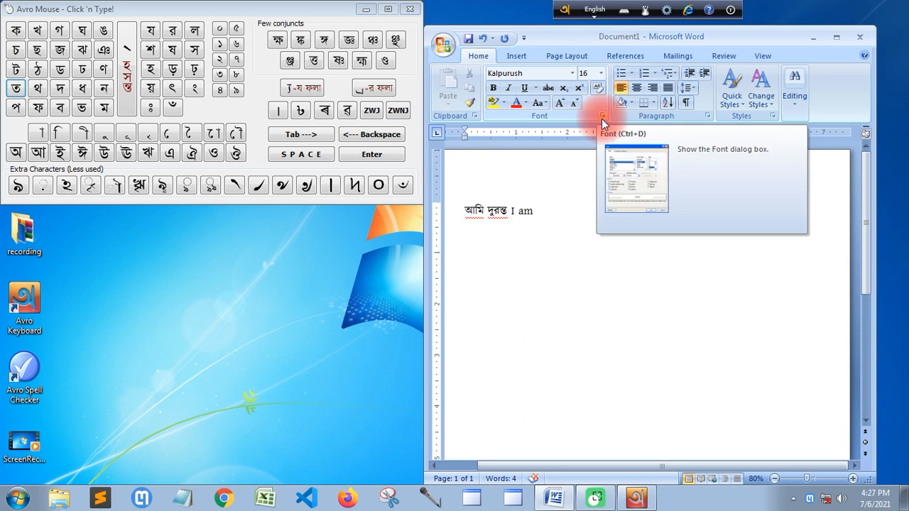
# Step: Try the English typing mode by entering "dvsdfgdsbf" after "I am", and delete the test text
pyautogui.write('dvsdfgdsbf')
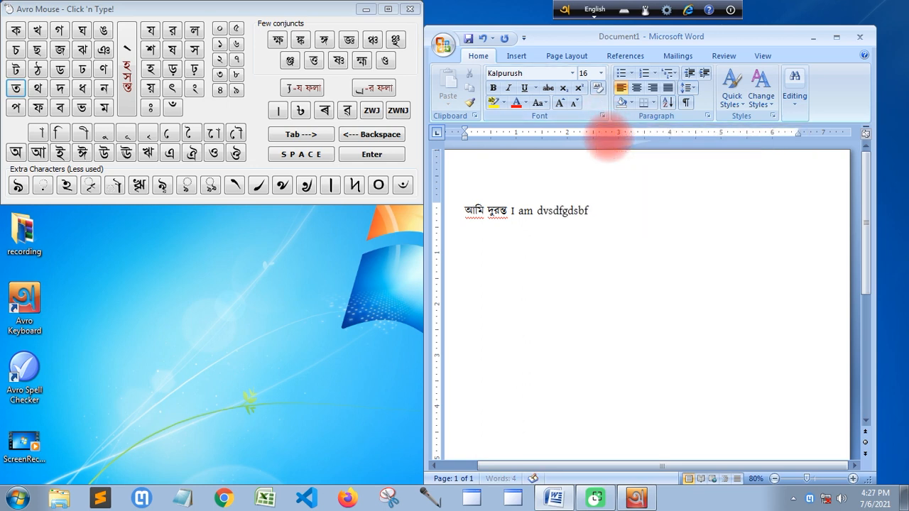
pyautogui.press('BackSpace')
pyautogui.press('BackSpace')
pyautogui.press('BackSpace')
pyautogui.press('BackSpace')
pyautogui.press('BackSpace')
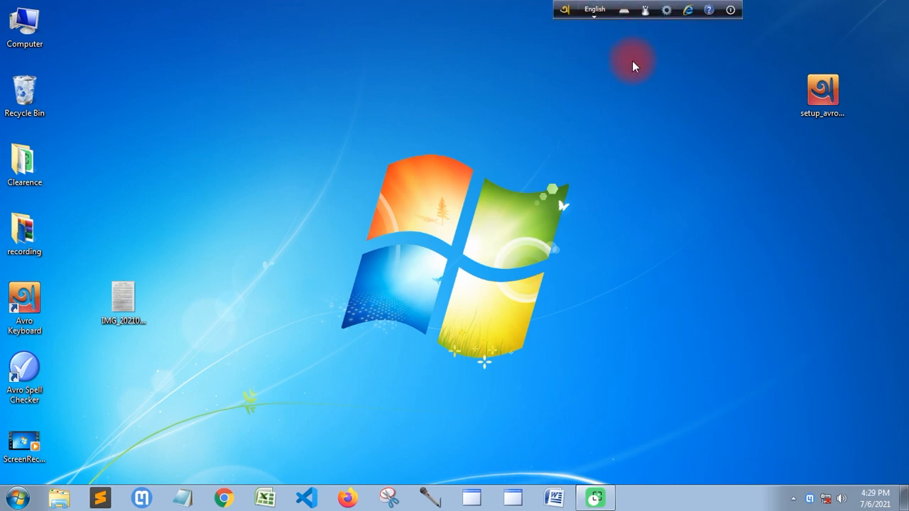
# Step: Look over the Avro Mouse character board and close it, and display the Avro Phonetic layout chart for reference
pyautogui.click(646, 11)
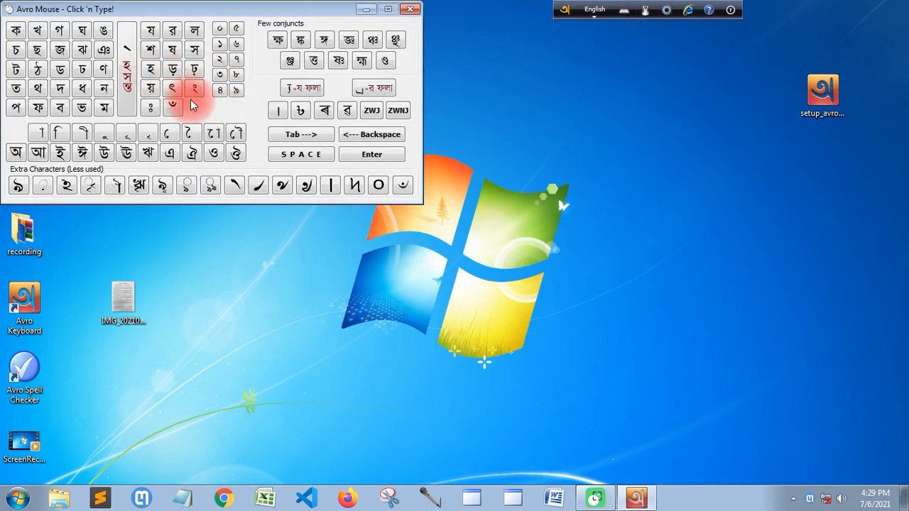
pyautogui.click(410, 11)
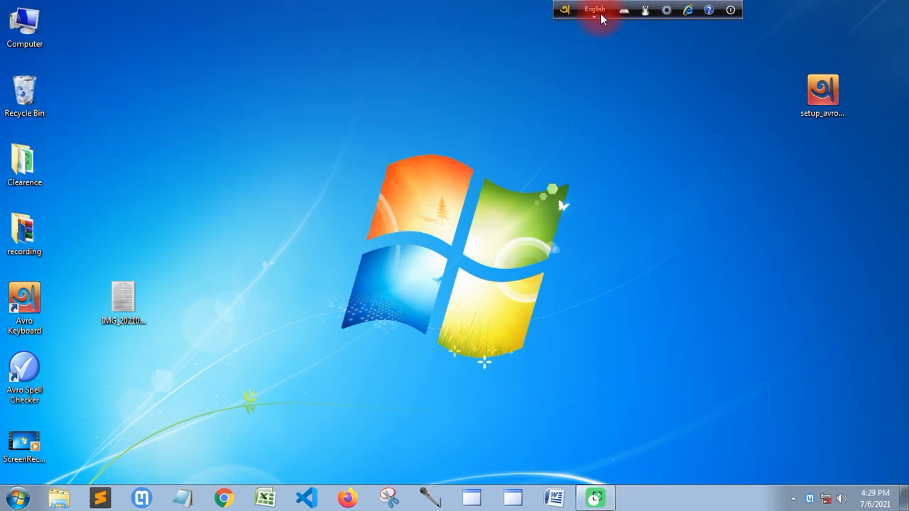
pyautogui.click(622, 11)
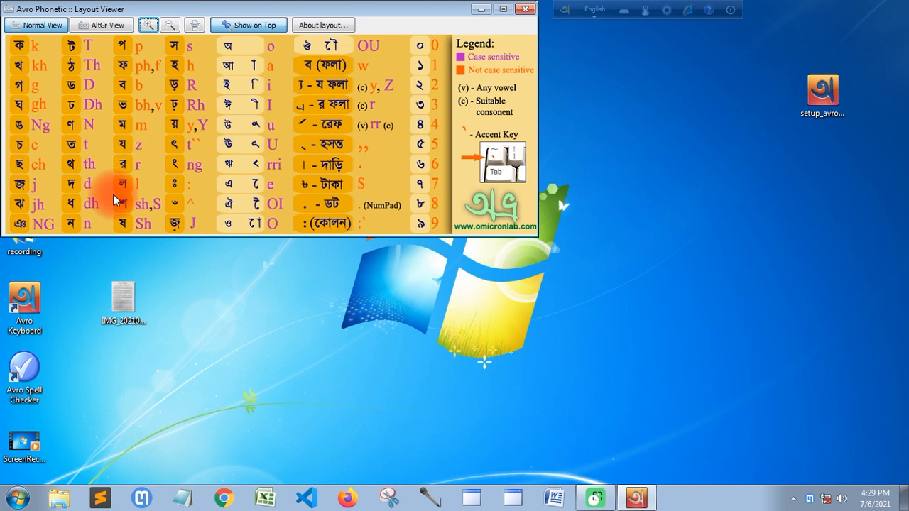
pyautogui.click(525, 9)
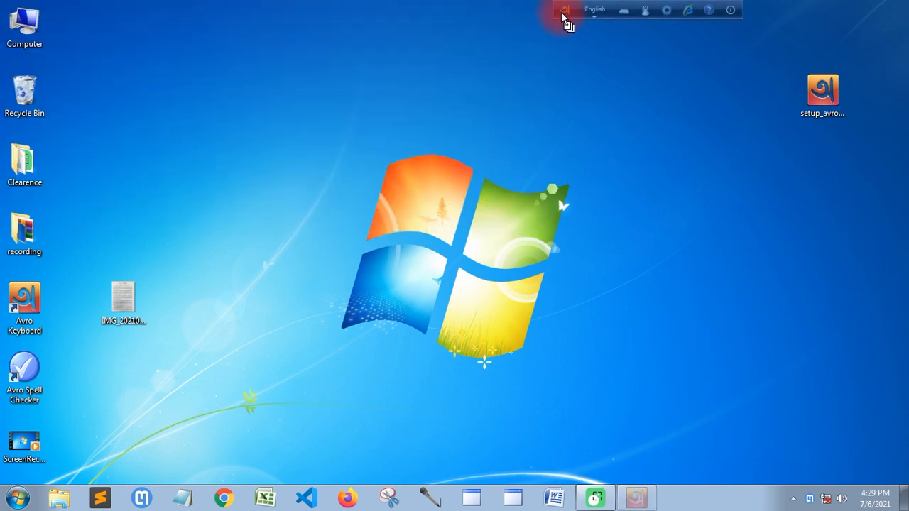
pyautogui.click(624, 11)
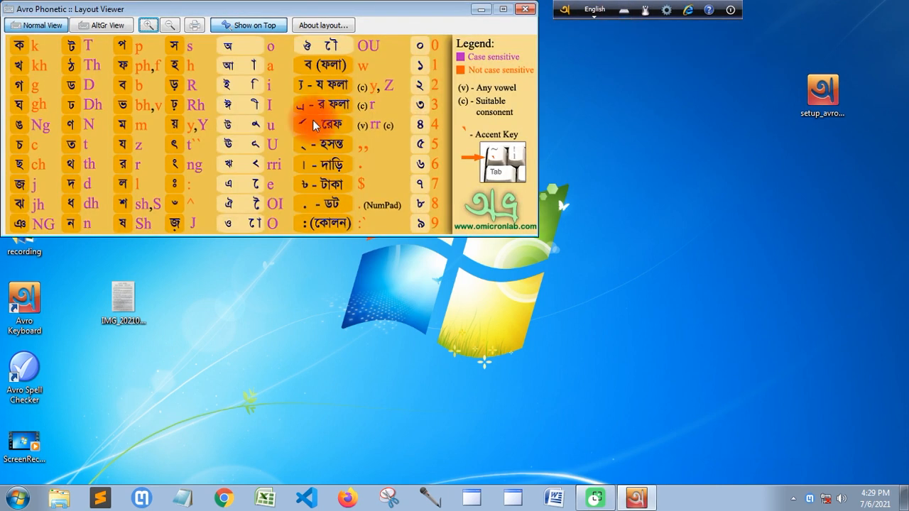
# Step: Close the phonetic layout chart, look over the Avro Mouse character board, and close it
pyautogui.click(525, 9)
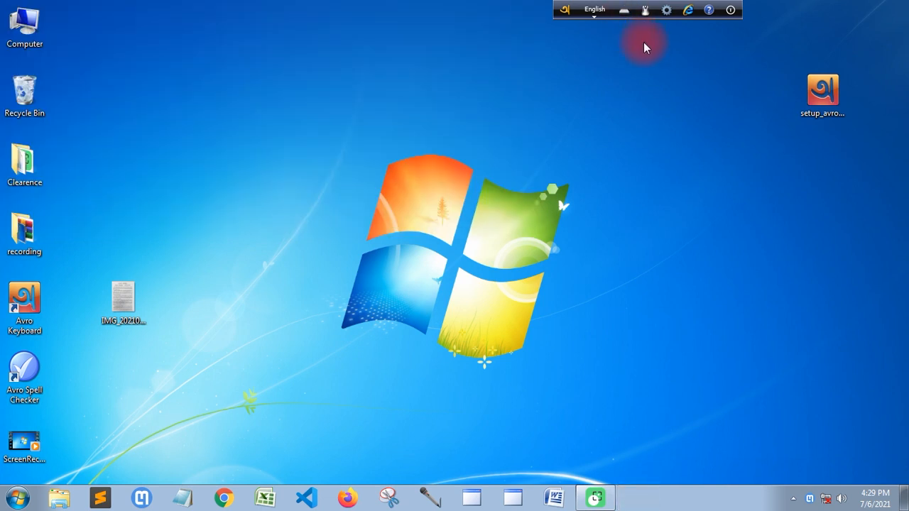
pyautogui.click(646, 10)
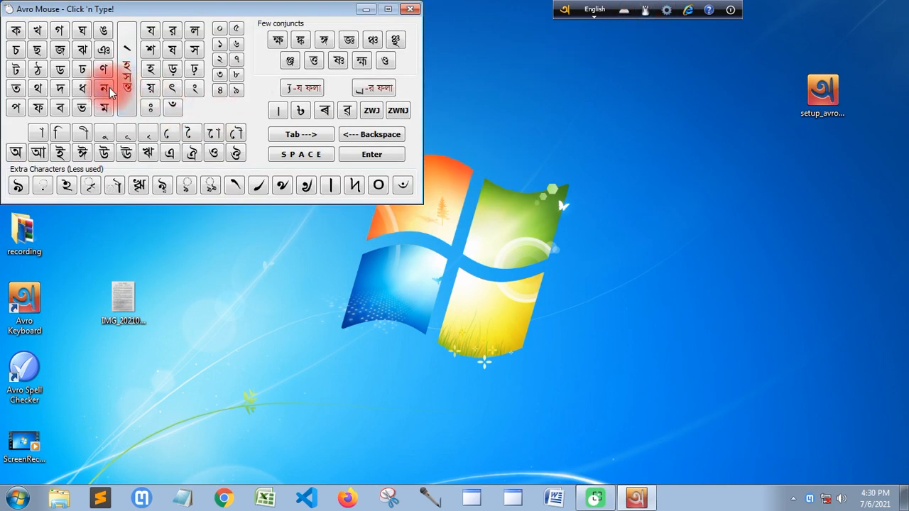
pyautogui.click(103, 69)
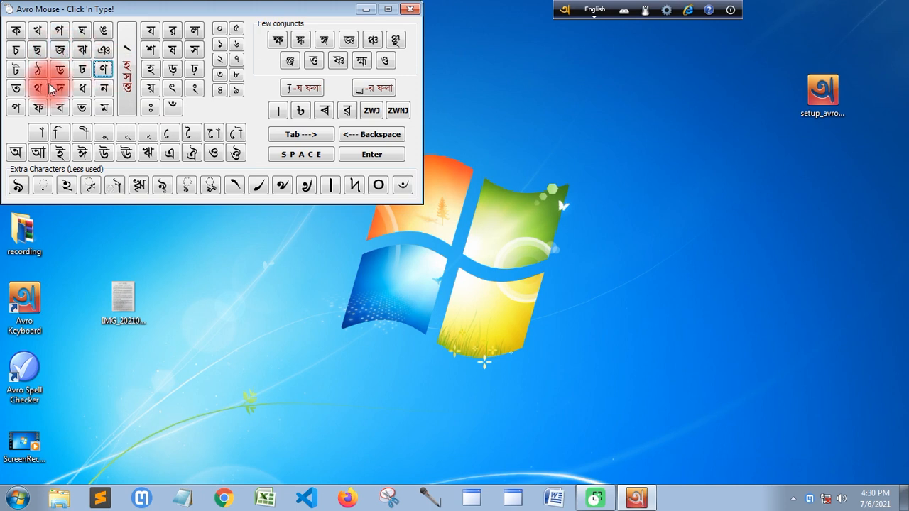
pyautogui.click(411, 8)
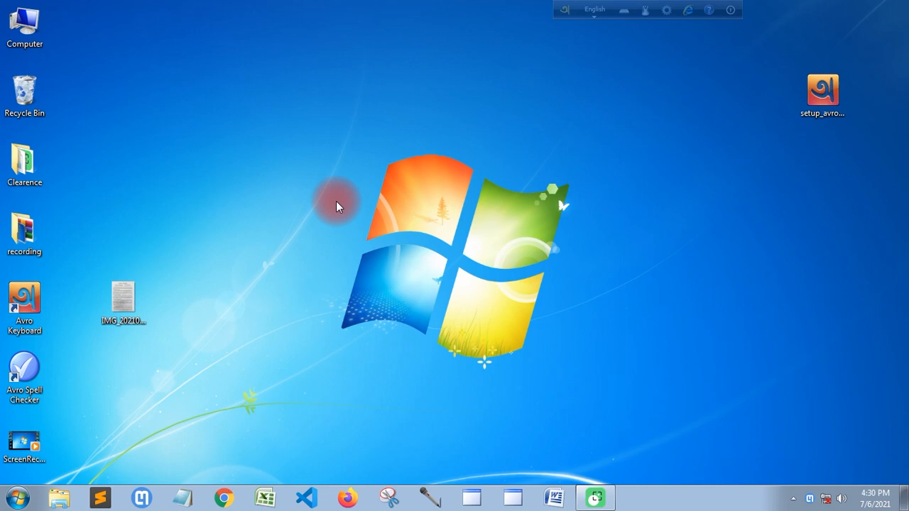
# Step: View the page image IMG_20210705_173454 in full size and enlarge its Albert Einstein heading for reading
pyautogui.doubleClick(125, 315)
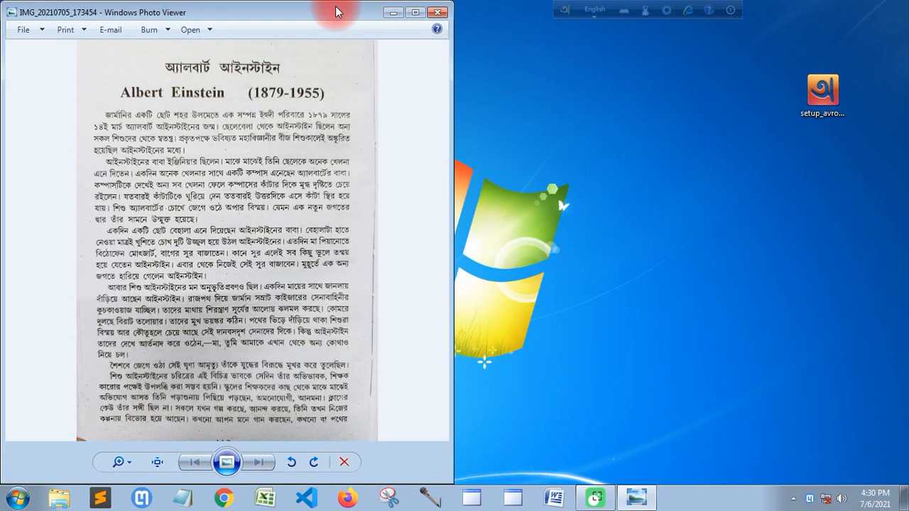
pyautogui.moveTo(335, 7); pyautogui.dragTo(502, 29)
pyautogui.doubleClick(503, 29)
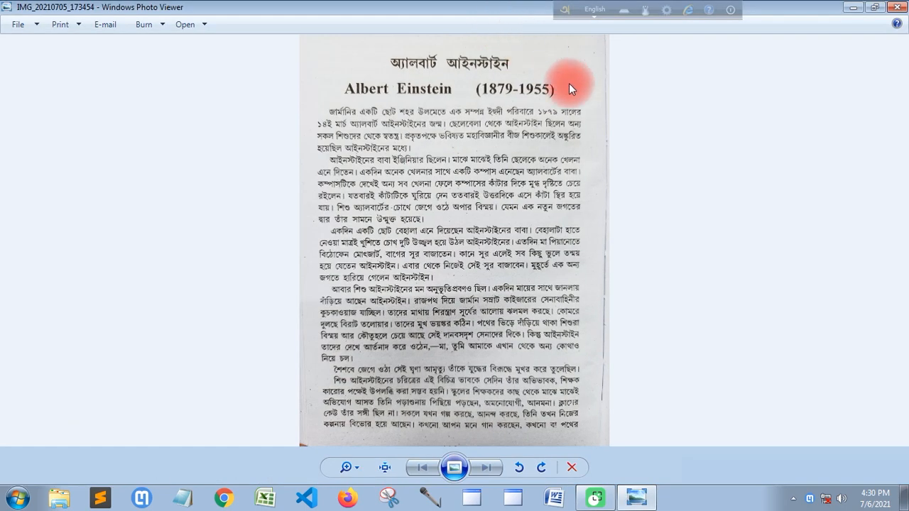
pyautogui.scroll(2, 400, 133)
pyautogui.moveTo(398, 96); pyautogui.dragTo(395, 161)
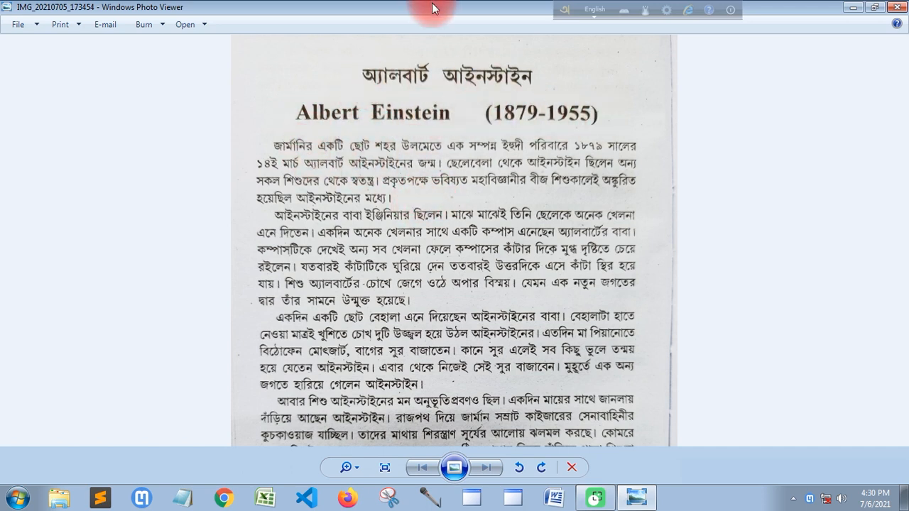
# Step: Arrange the page image and a new blank Word document side by side, each filling half the screen
pyautogui.moveTo(432, 7); pyautogui.dragTo(451, 39)
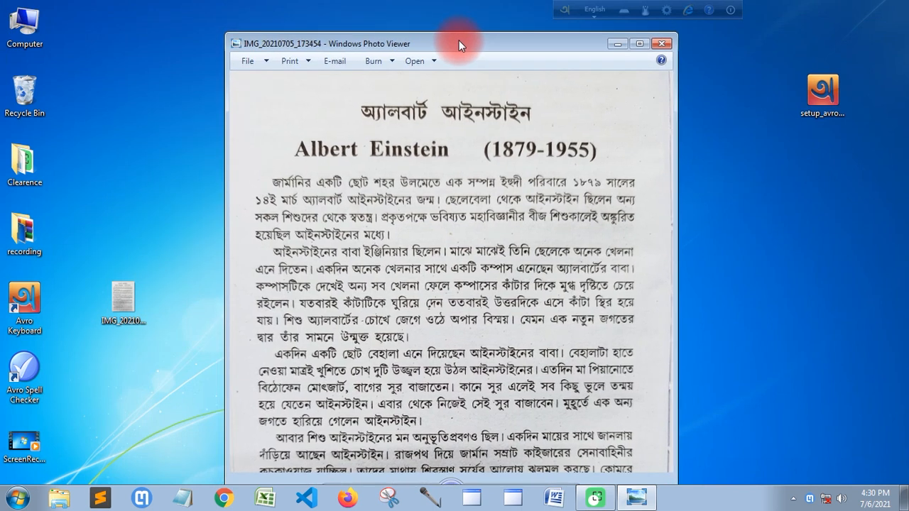
pyautogui.moveTo(459, 40); pyautogui.dragTo(2, 10)
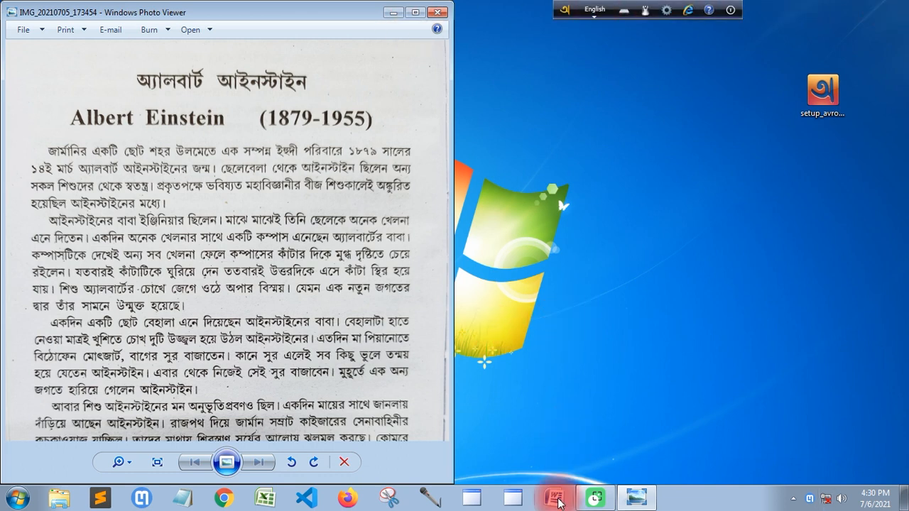
pyautogui.click(558, 499)
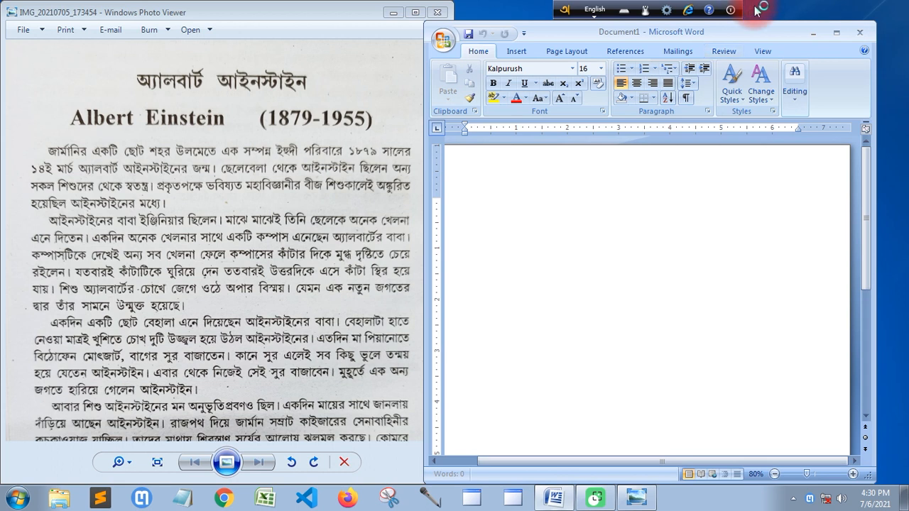
pyautogui.moveTo(761, 34); pyautogui.dragTo(904, 27)
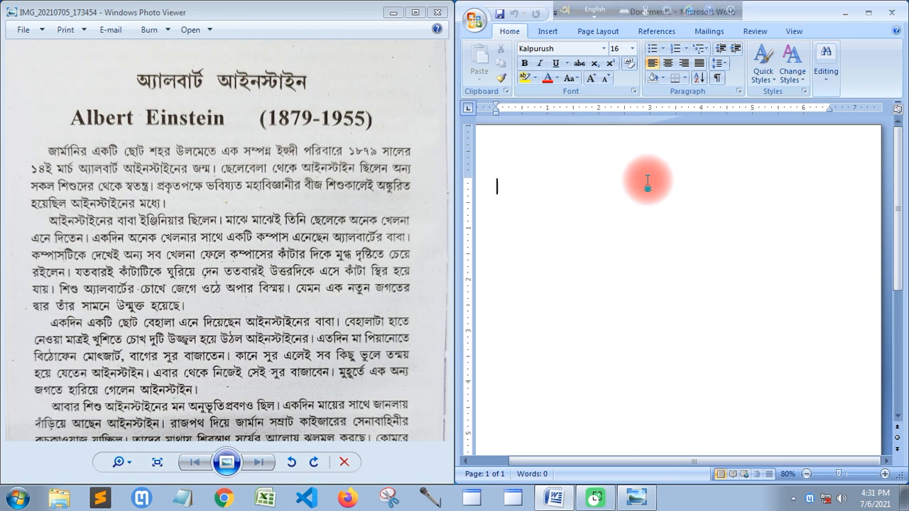
# Step: Remove the English test letter "o" from the blank document and set the Avro typing language to Bangla
pyautogui.write('o')
pyautogui.press('BackSpace')
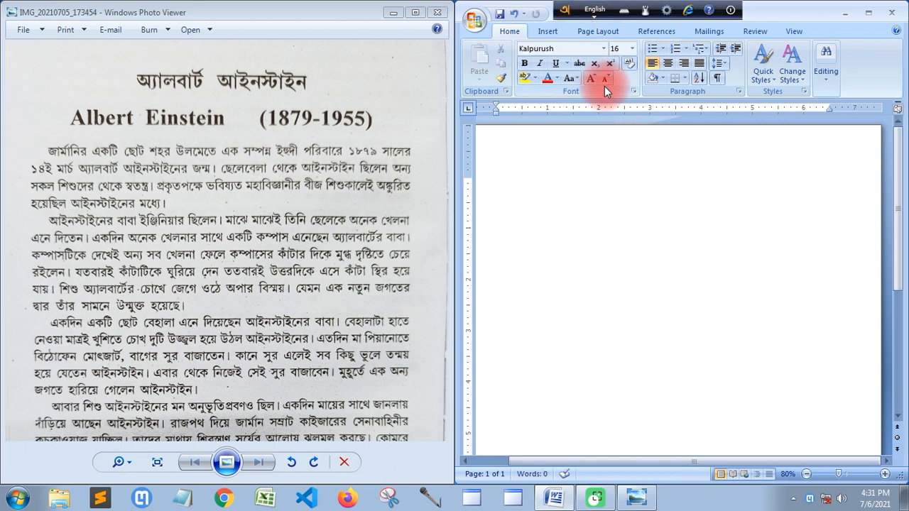
pyautogui.press('F12')
# Step: Try to write the heading's first word phonetically as "oyalbart", and delete the text
pyautogui.write('o')
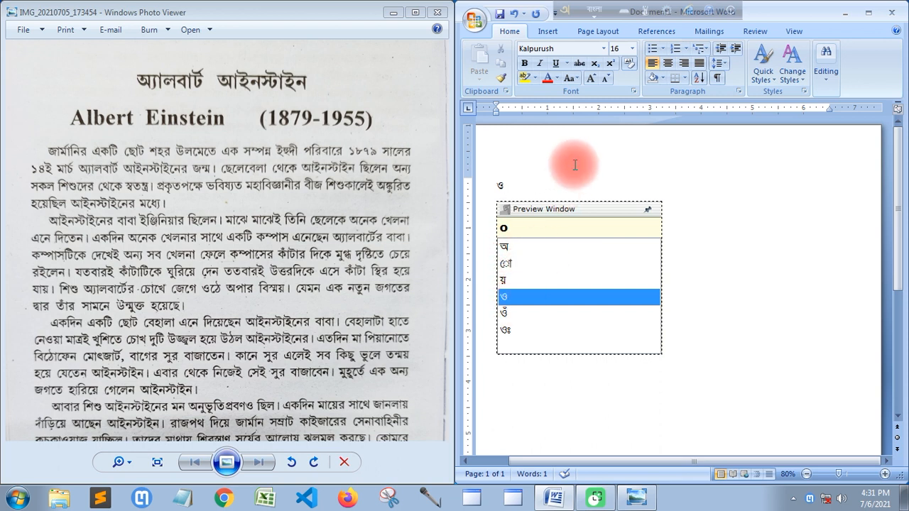
pyautogui.write('ya')
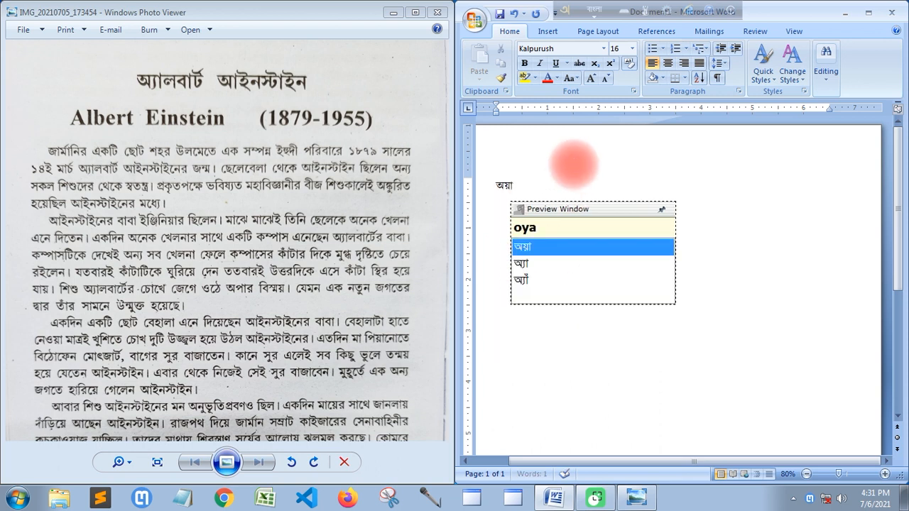
pyautogui.write('l')
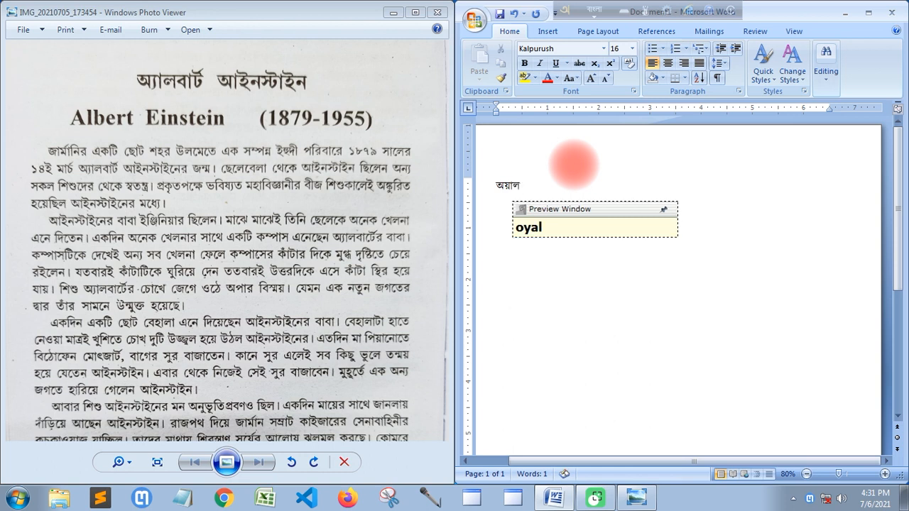
pyautogui.write('b')
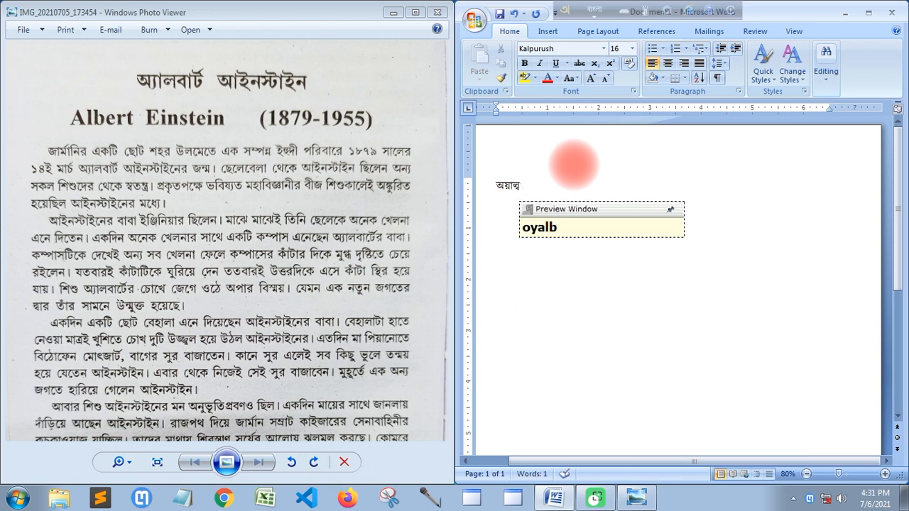
pyautogui.write('art')
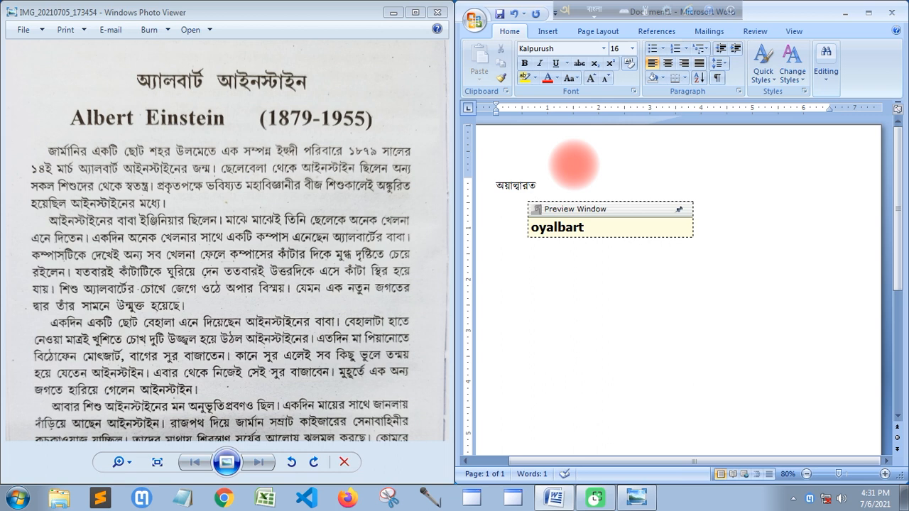
pyautogui.press('BackSpace')
pyautogui.press('BackSpace')
pyautogui.press('BackSpace')
pyautogui.press('BackSpace')
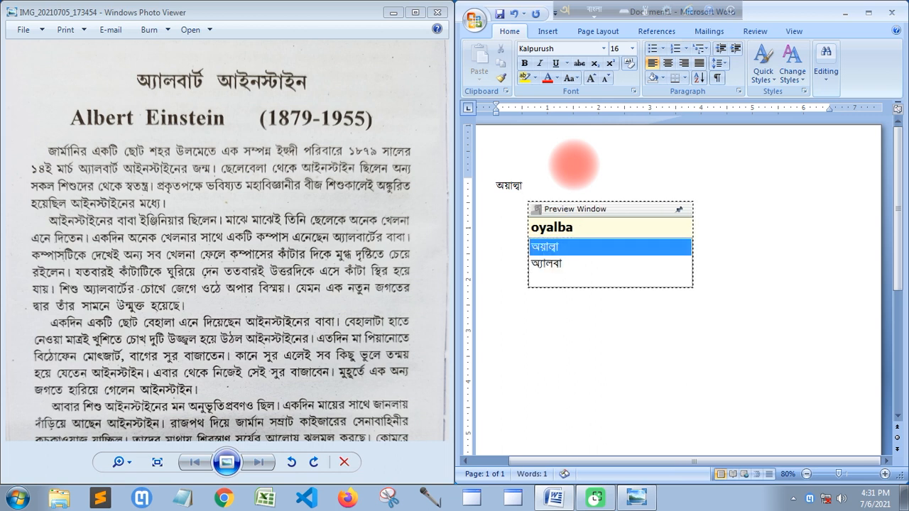
pyautogui.press('BackSpace')
pyautogui.press('BackSpace')
pyautogui.press('BackSpace')
pyautogui.press('BackSpace')
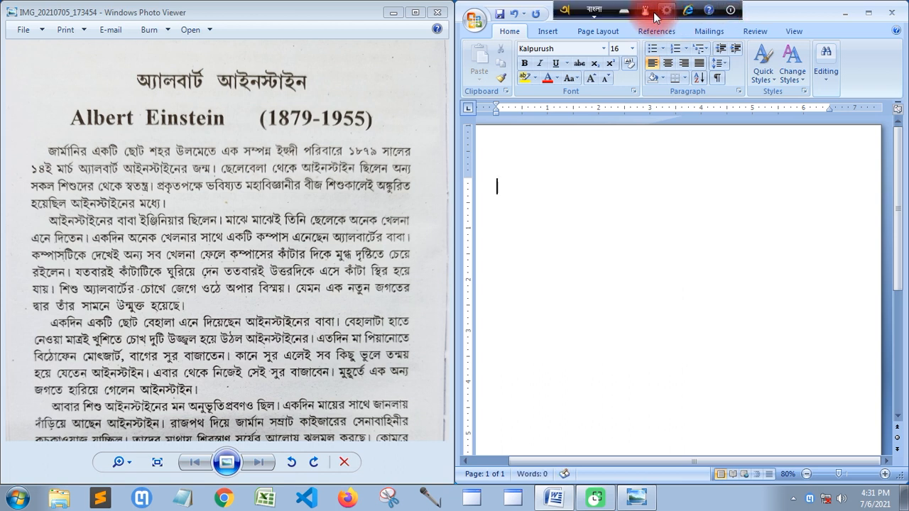
# Step: Display the Avro Mouse character board below the heading in the page image, and make the Word document ready for input
pyautogui.click(645, 10)
pyautogui.moveTo(230, 12); pyautogui.dragTo(246, 246)
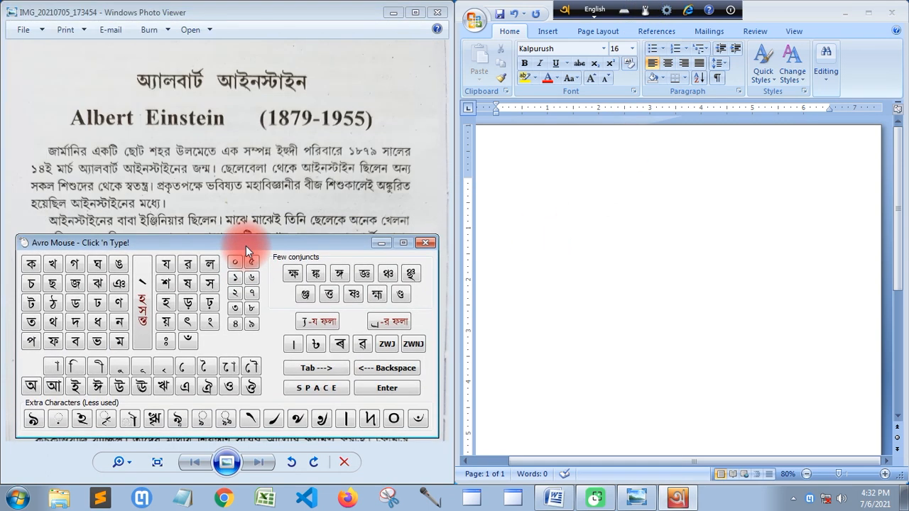
pyautogui.click(582, 190)
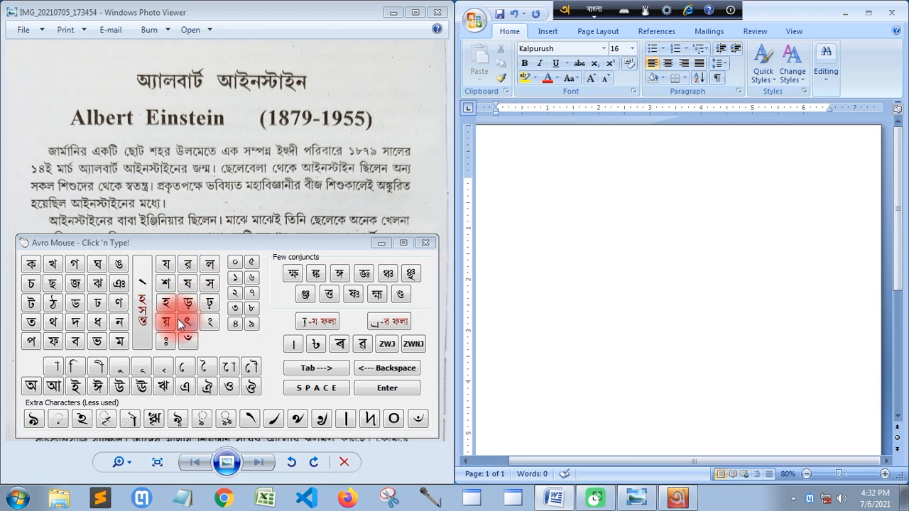
# Step: Write the heading's first word "অ্যালবার্ট" in the document with the Avro Mouse characters
pyautogui.click(31, 386)
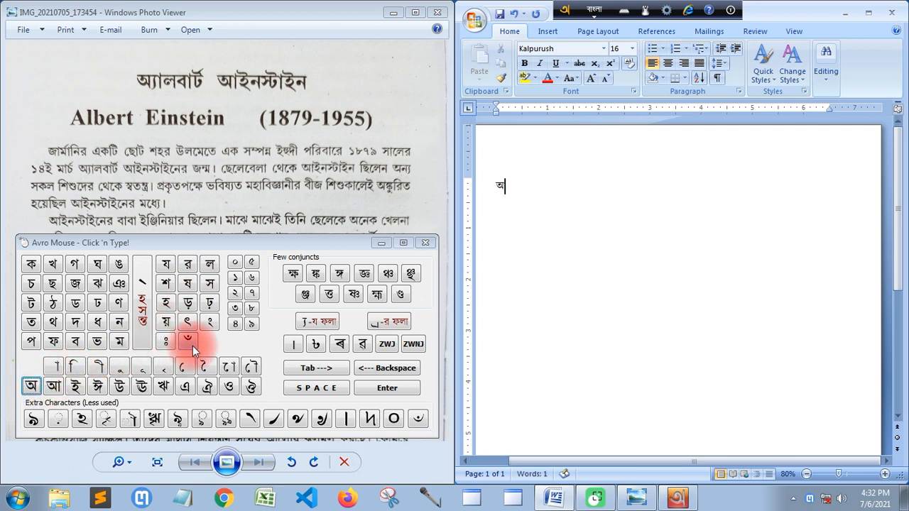
pyautogui.click(304, 322)
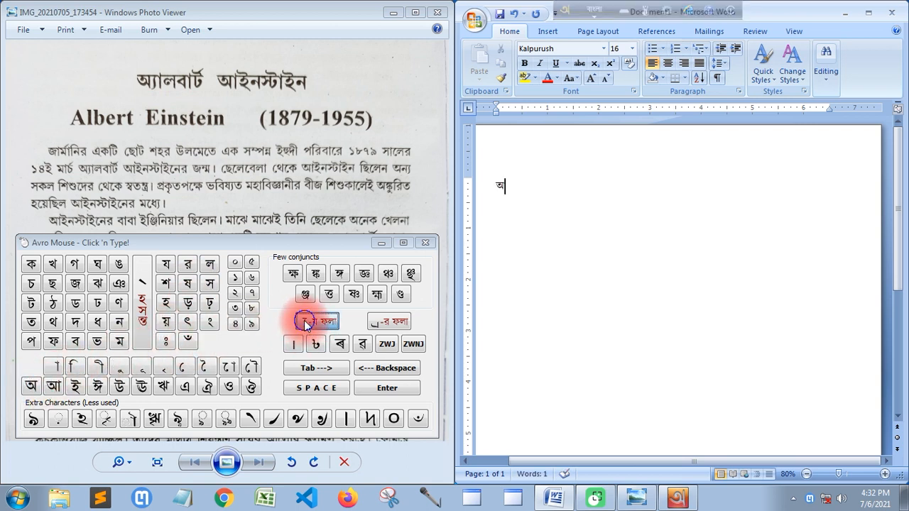
pyautogui.click(56, 366)
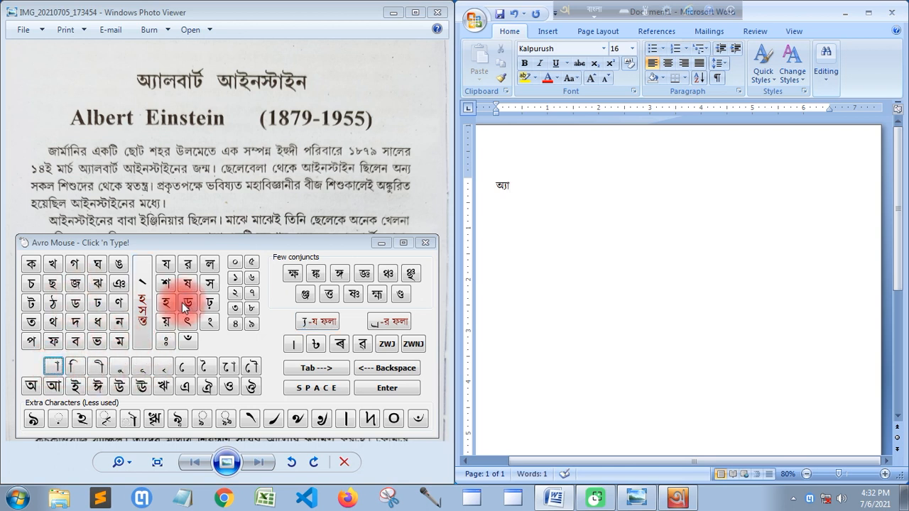
pyautogui.click(210, 265)
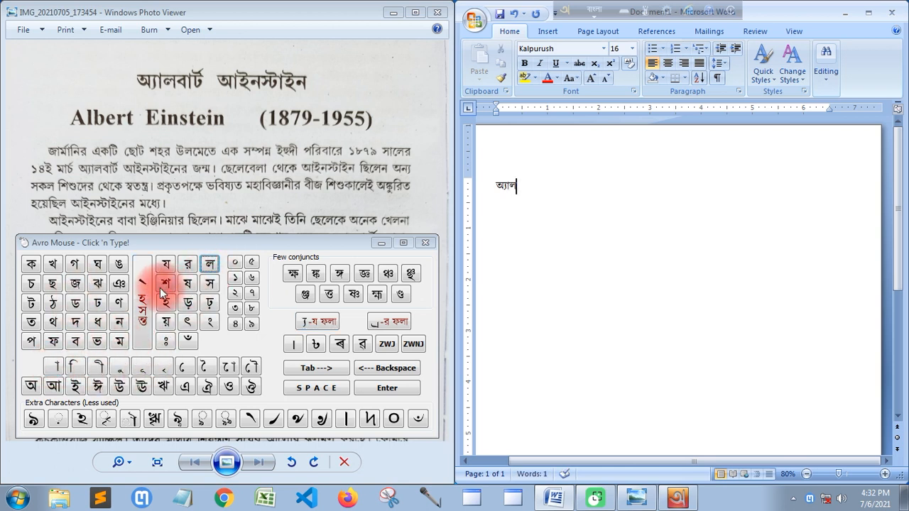
pyautogui.click(75, 341)
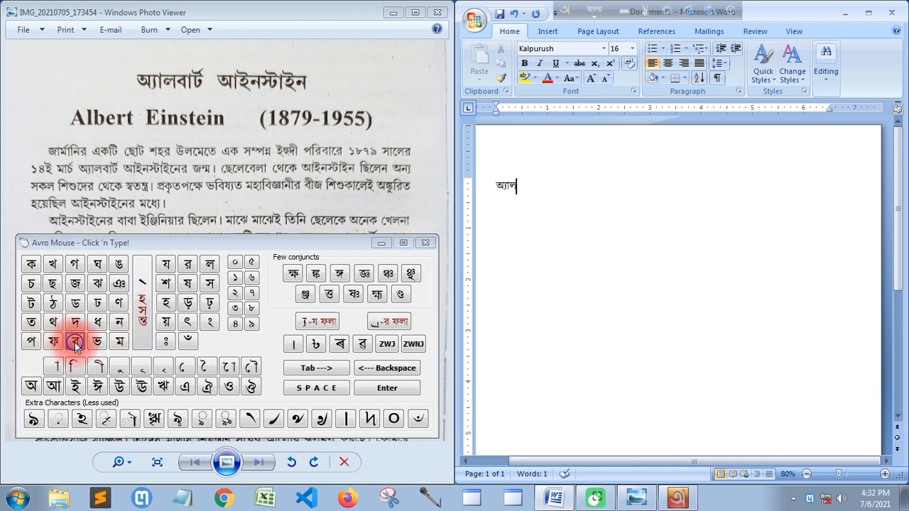
pyautogui.click(56, 367)
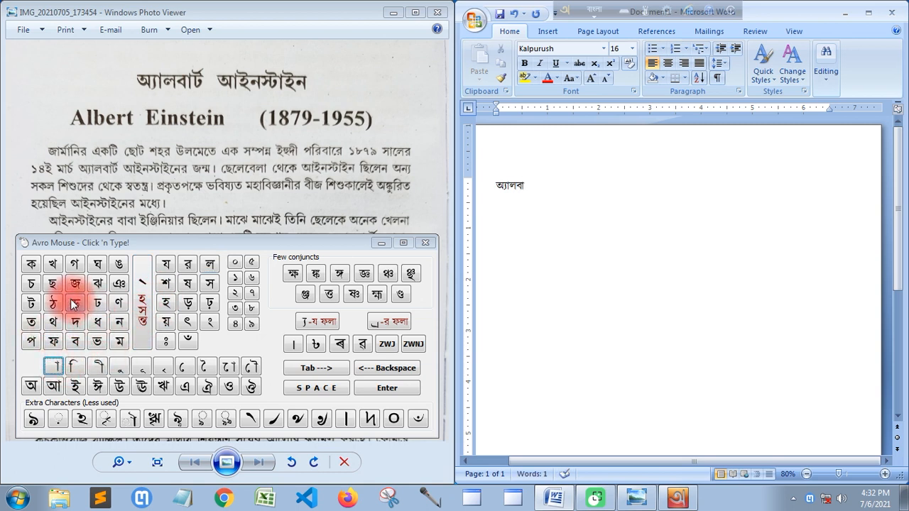
pyautogui.click(189, 266)
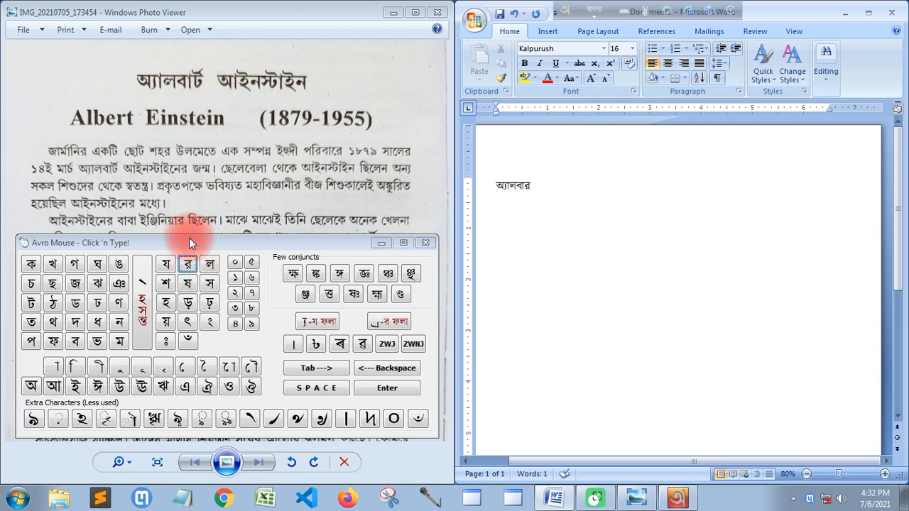
pyautogui.click(146, 312)
pyautogui.click(31, 303)
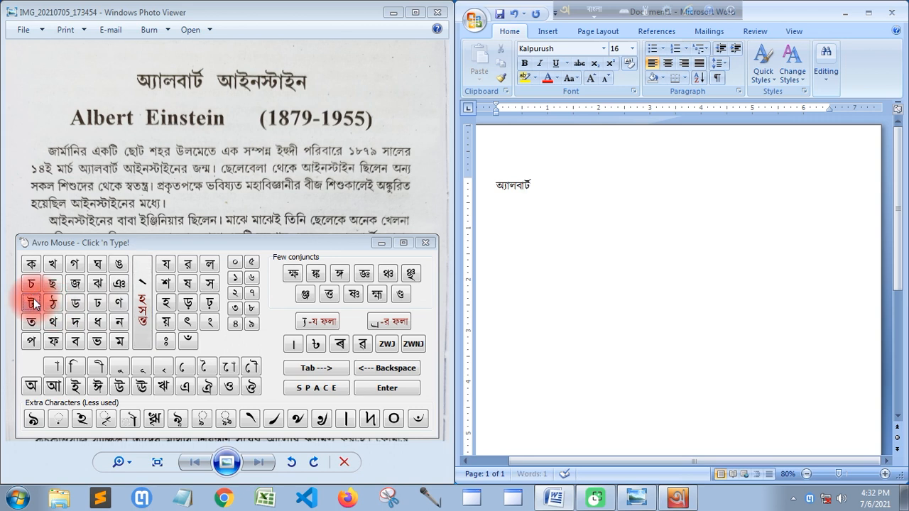
# Step: Write the heading's second word phonetically as "ainstain" after "অ্যালবার্ট" and choose the suggested spelling "আইনস্টাইন"
pyautogui.click(534, 183)
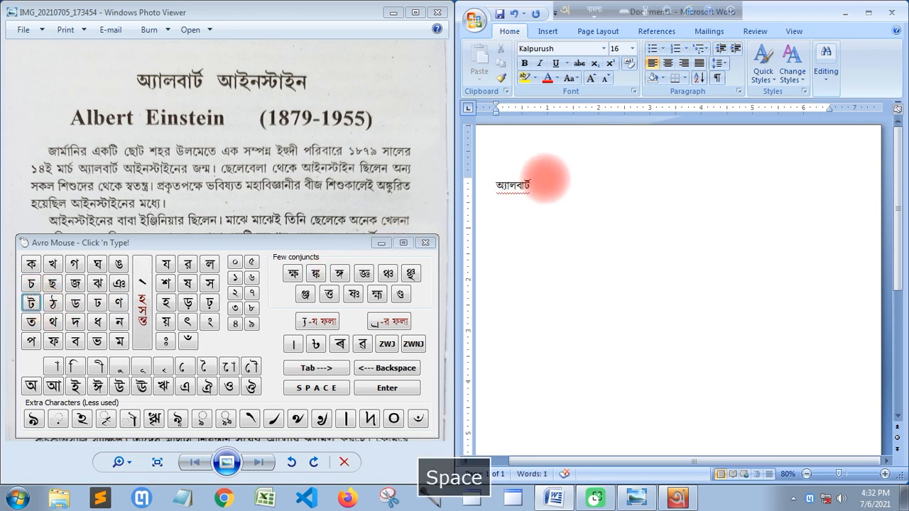
pyautogui.write('a')
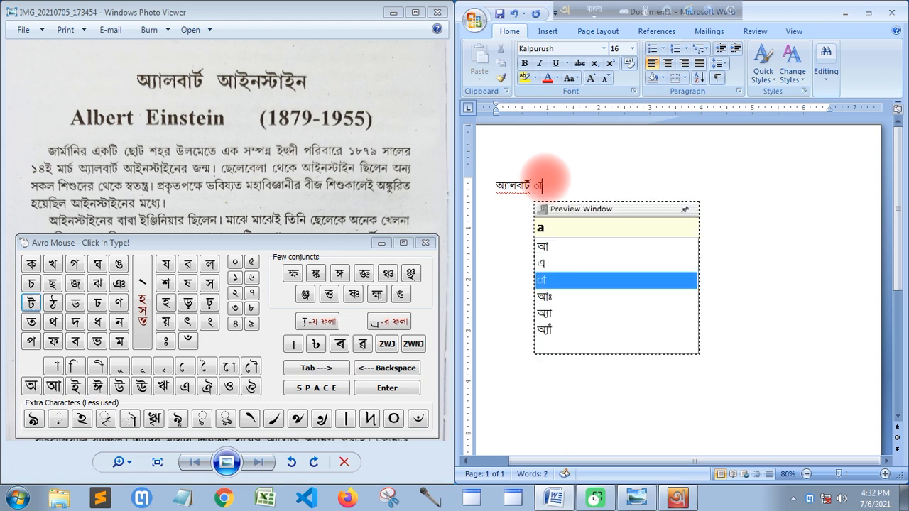
pyautogui.write('ins')
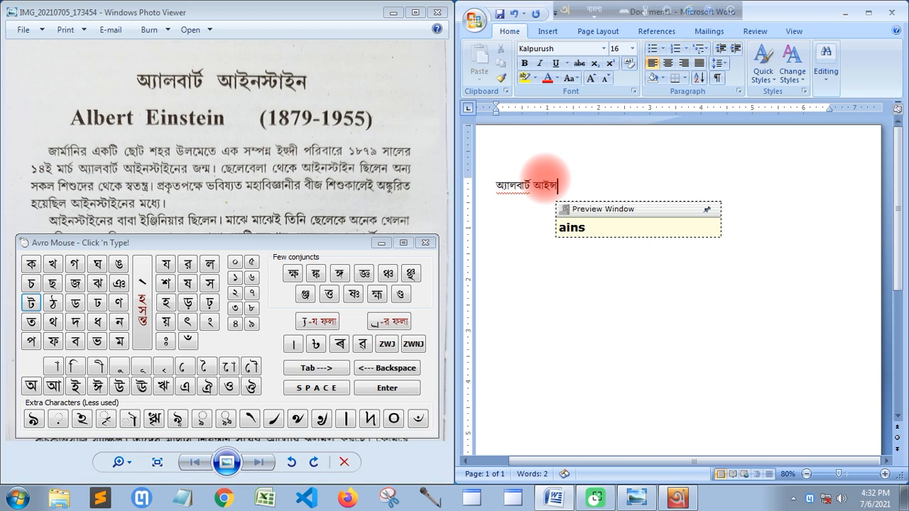
pyautogui.write('tain')
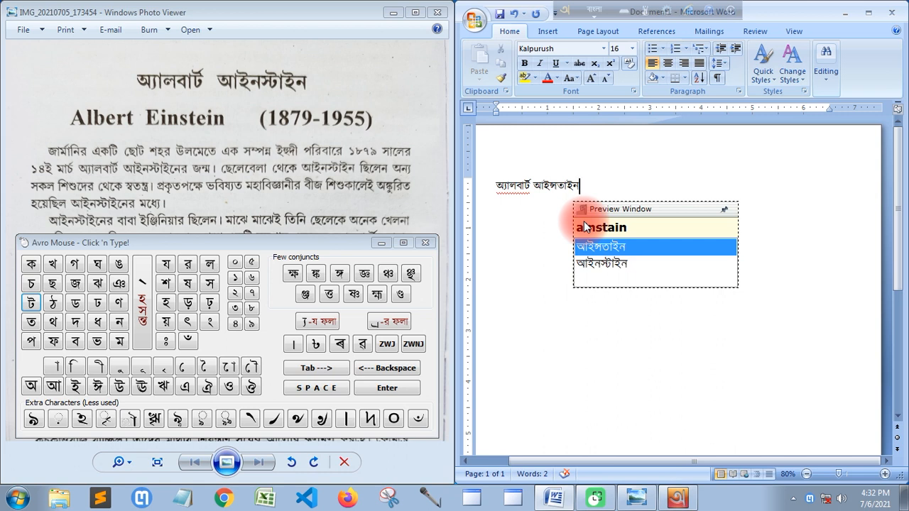
pyautogui.click(652, 265)
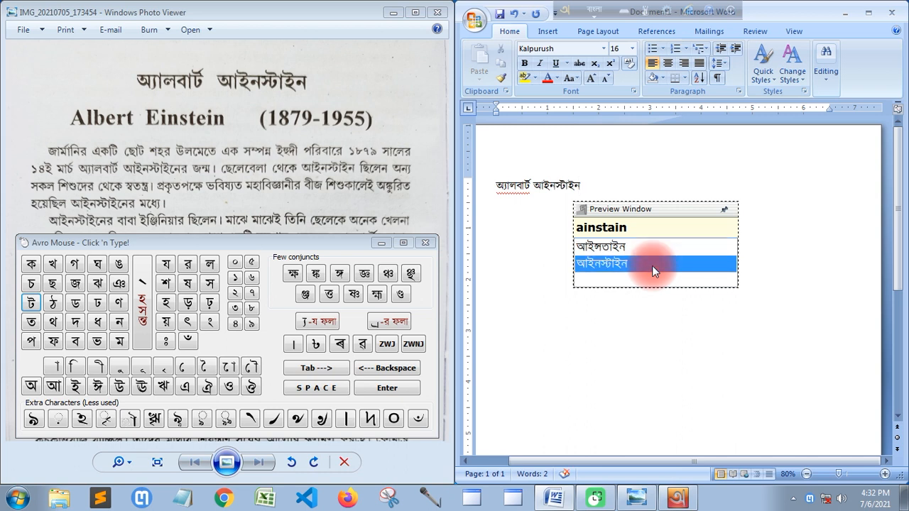
pyautogui.press('Up')
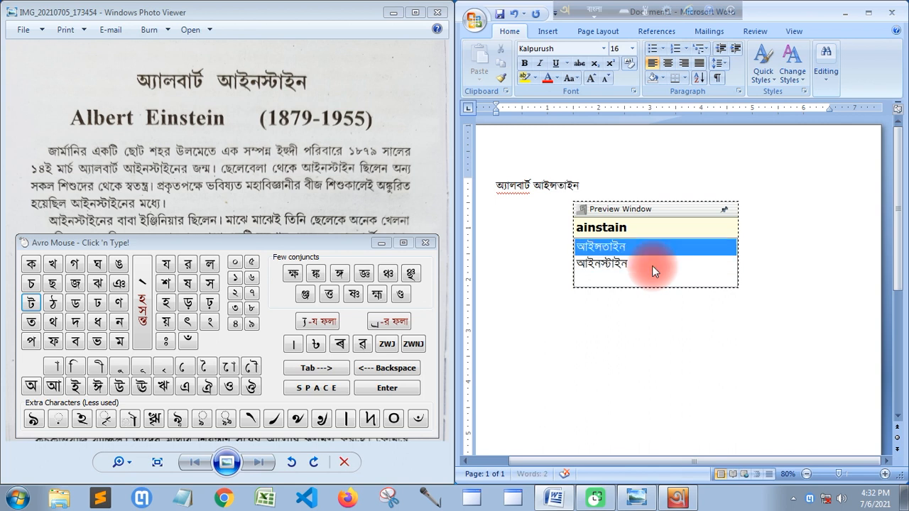
pyautogui.press('Down')
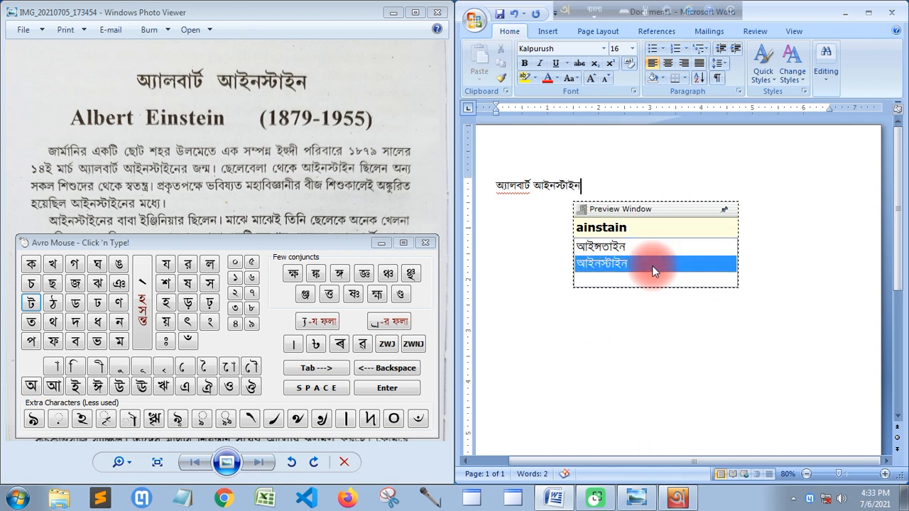
pyautogui.press('space')
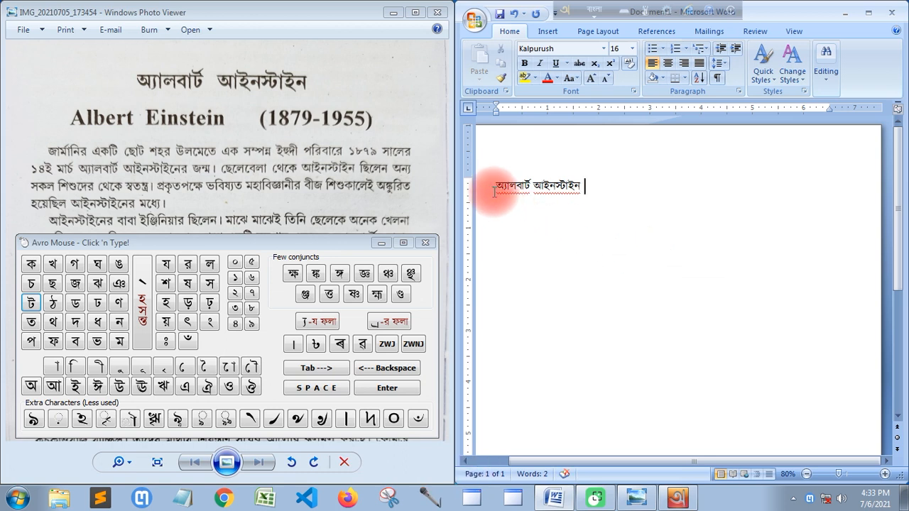
# Step: Set the Bangla heading's font size to 24 and center it on the page
pyautogui.moveTo(494, 187); pyautogui.dragTo(581, 199)
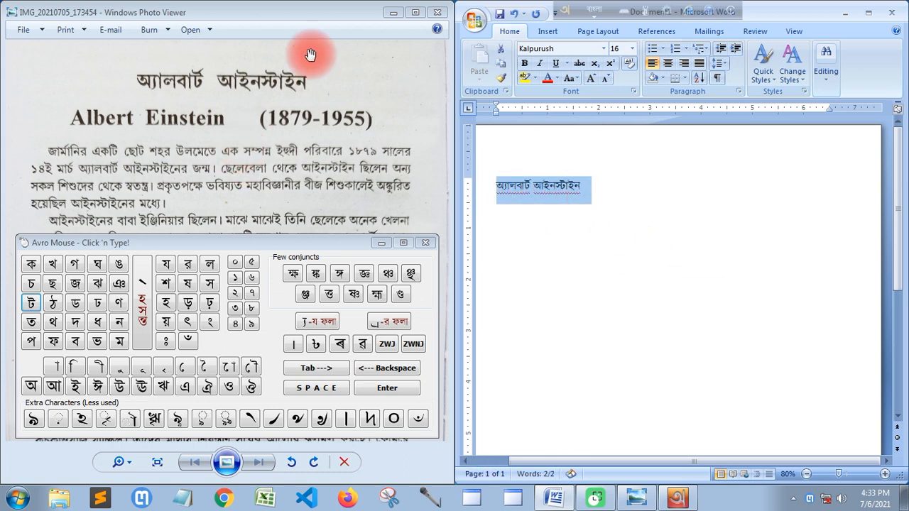
pyautogui.click(633, 49)
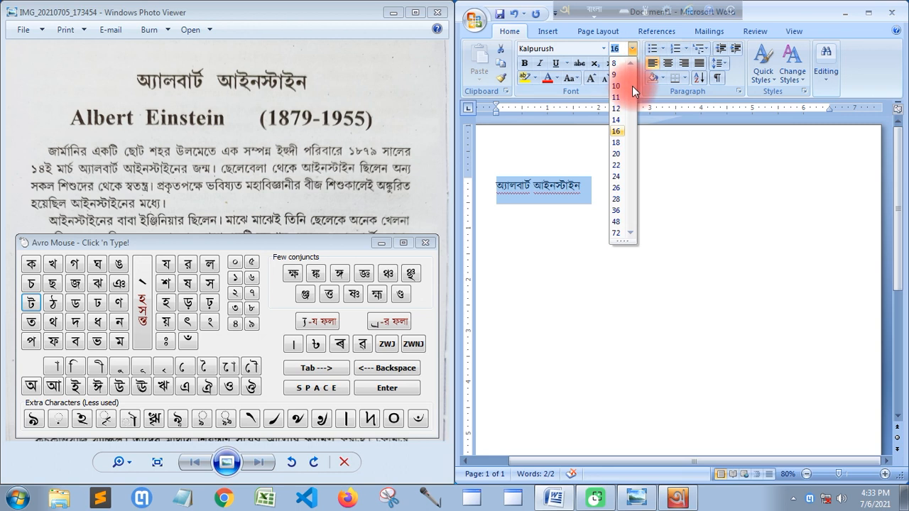
pyautogui.click(616, 139)
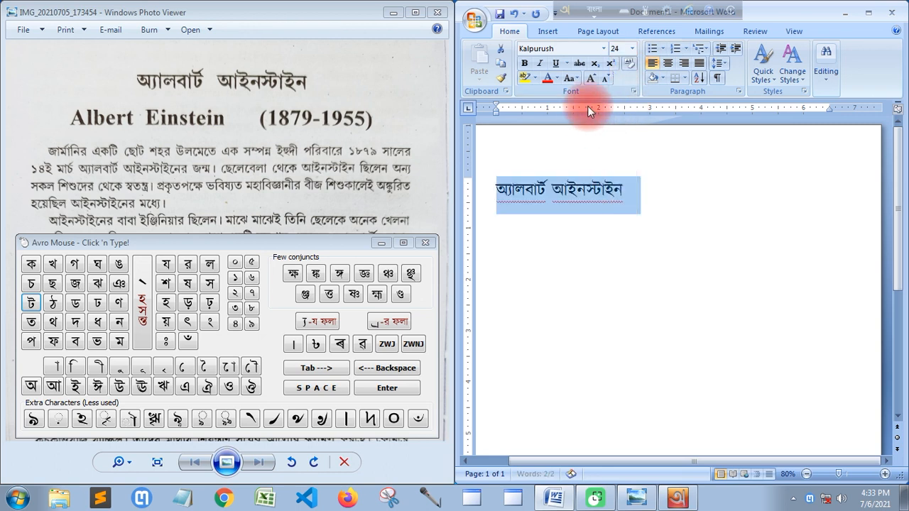
pyautogui.click(667, 63)
pyautogui.click(754, 203)
# Step: Start a new line below the heading, switch the Avro typing language to English, and write "Albert Einstein"
pyautogui.press('Return')
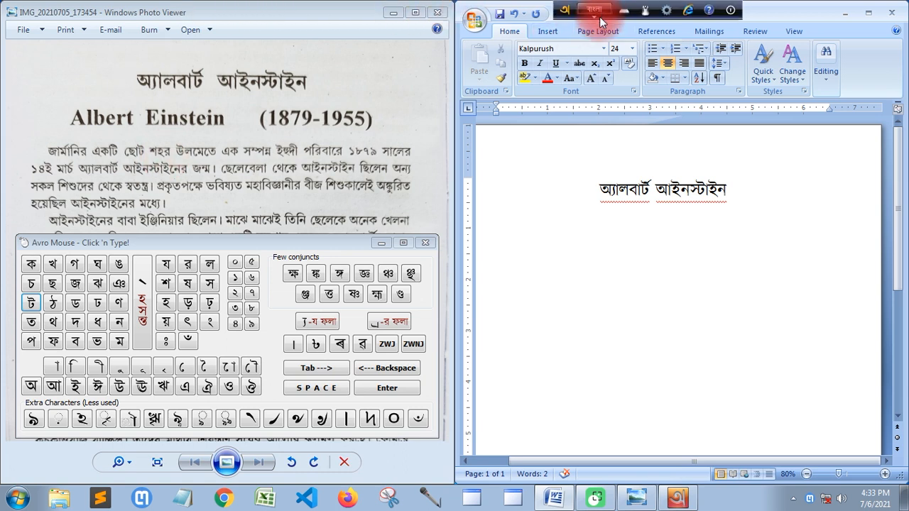
pyautogui.press('F12')
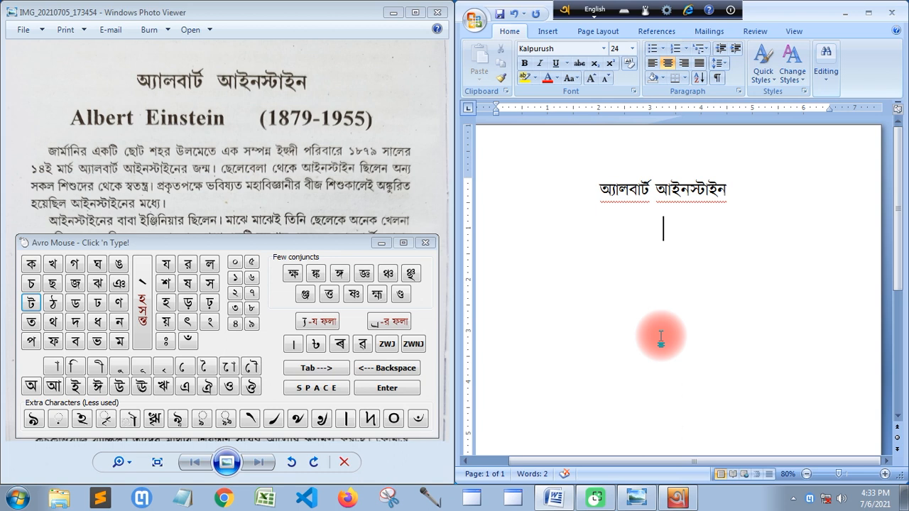
pyautogui.write('A')
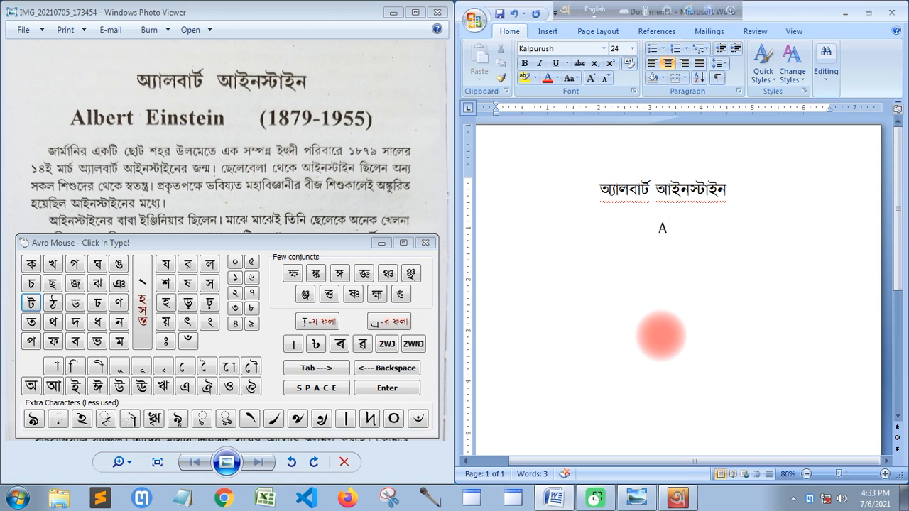
pyautogui.write('lbert Ei')
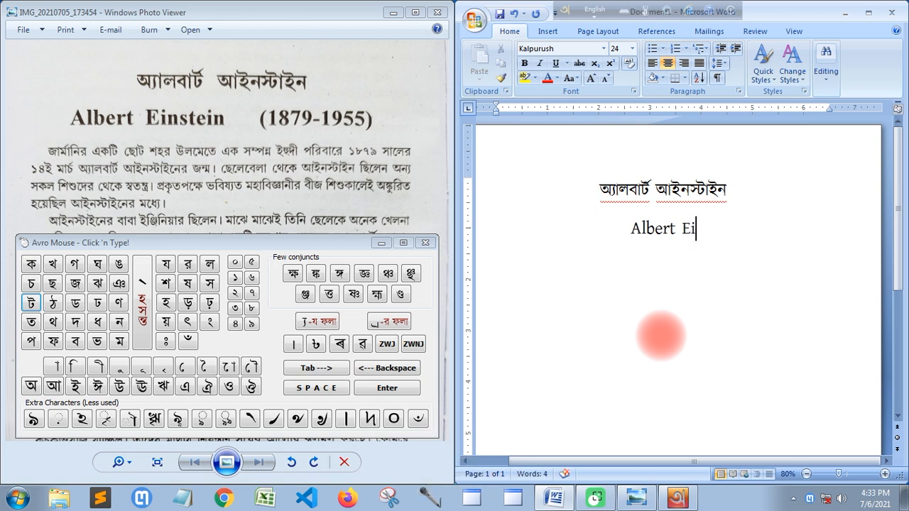
pyautogui.write('ns')
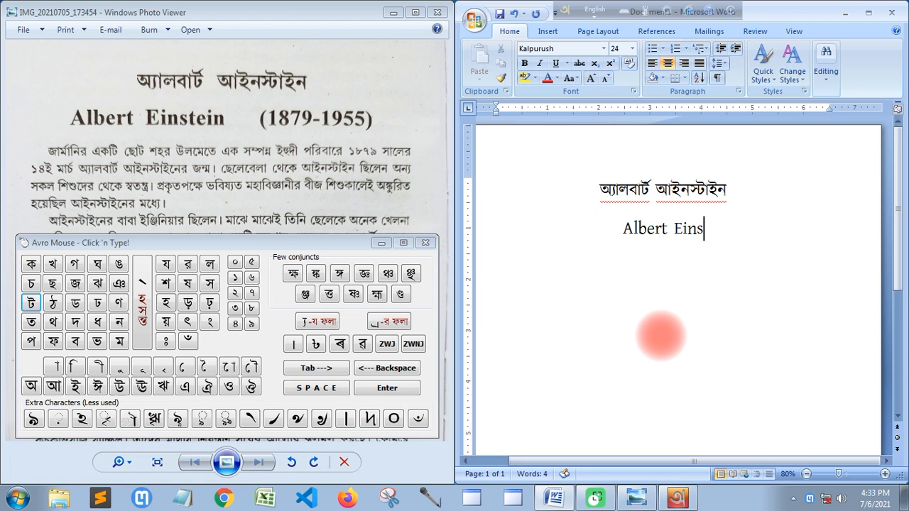
pyautogui.write('tein')
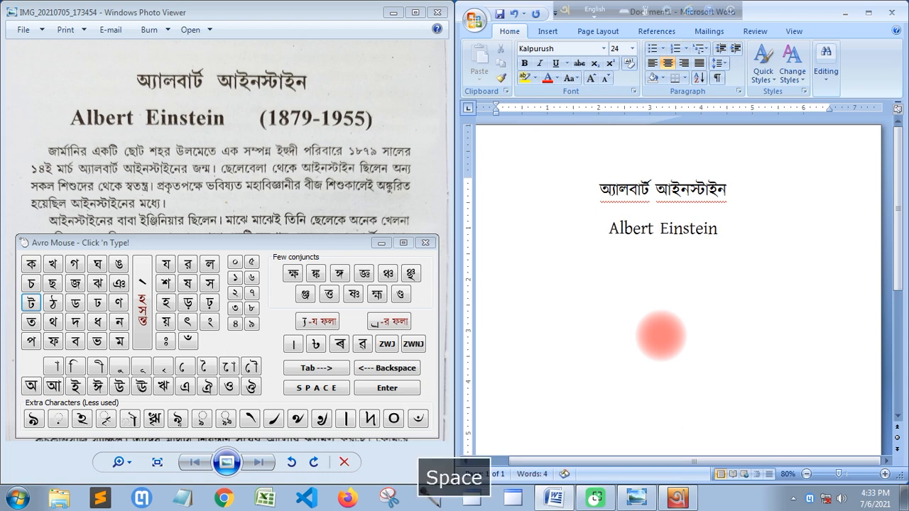
# Step: Add the years "(1879-1955)" in parentheses after the English name
pyautogui.write(' ()')
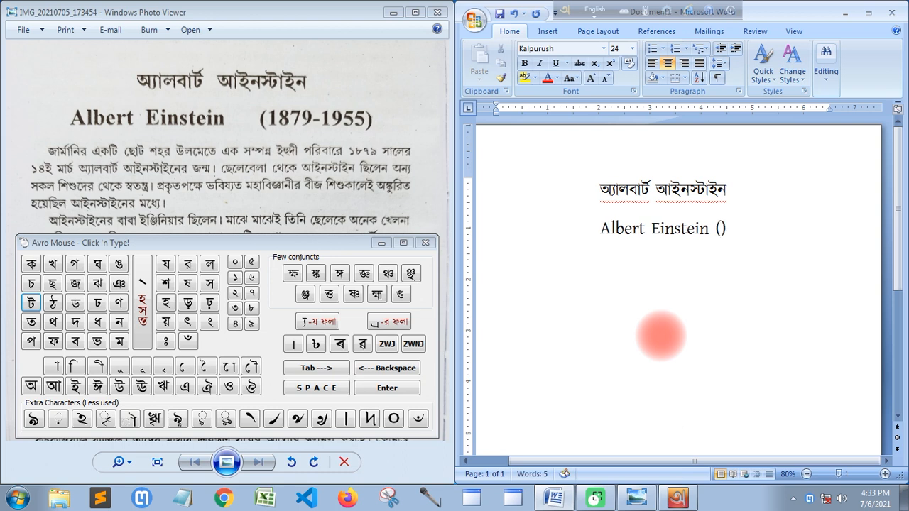
pyautogui.press('Left')
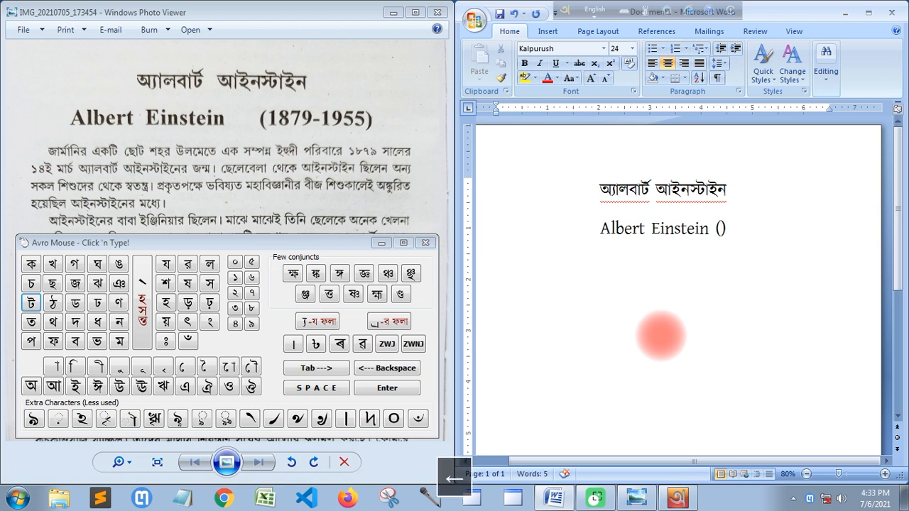
pyautogui.write('18')
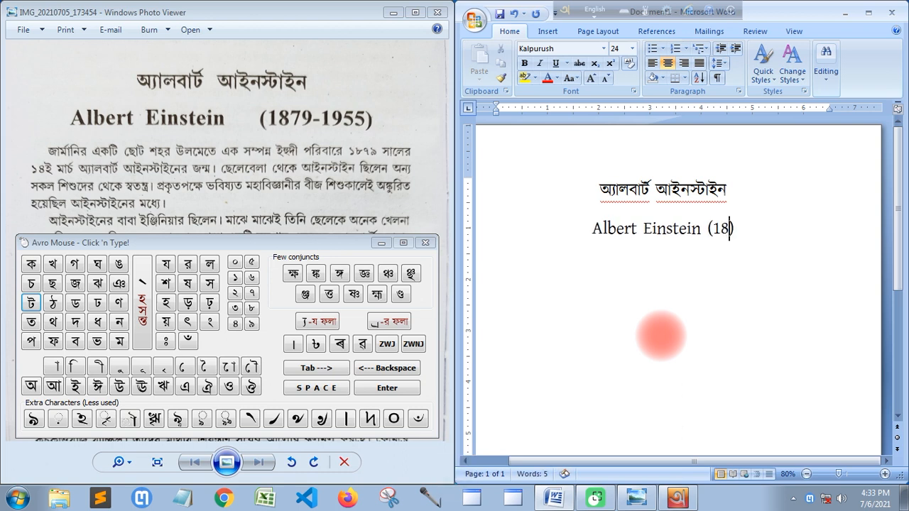
pyautogui.write('79')
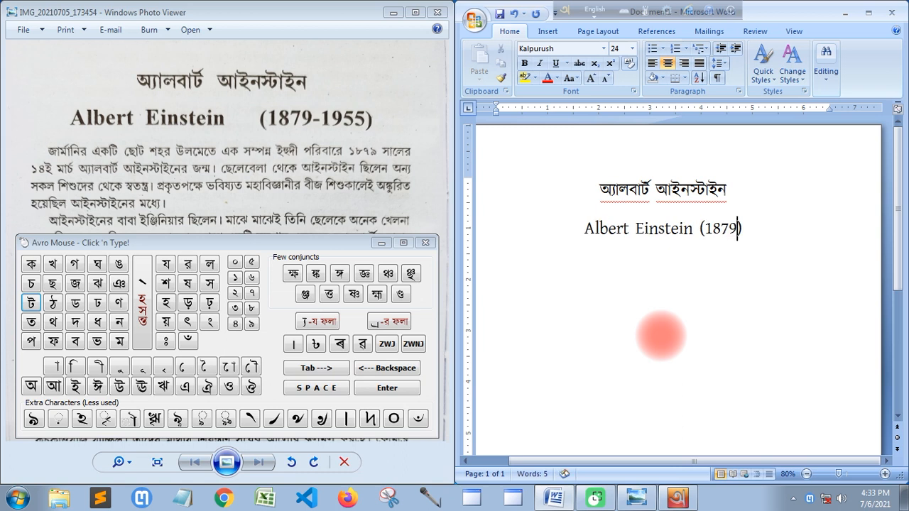
pyautogui.write('-')
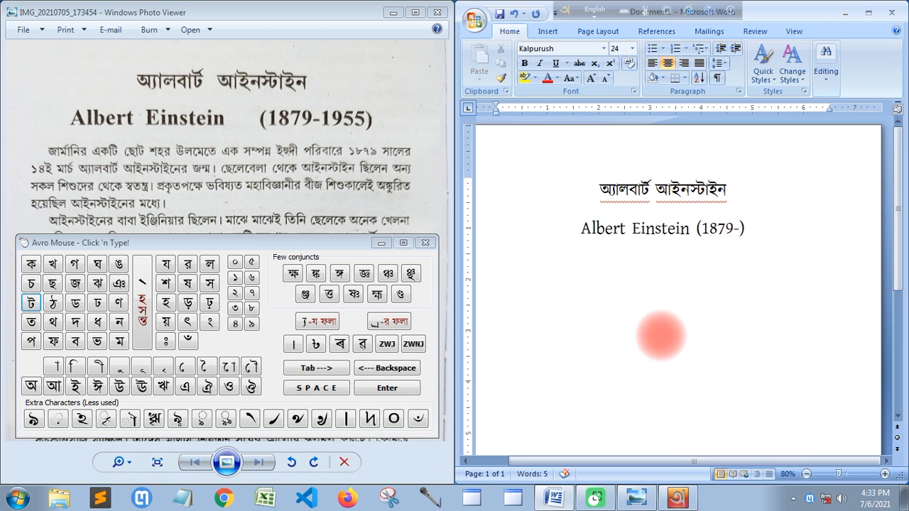
pyautogui.write('19')
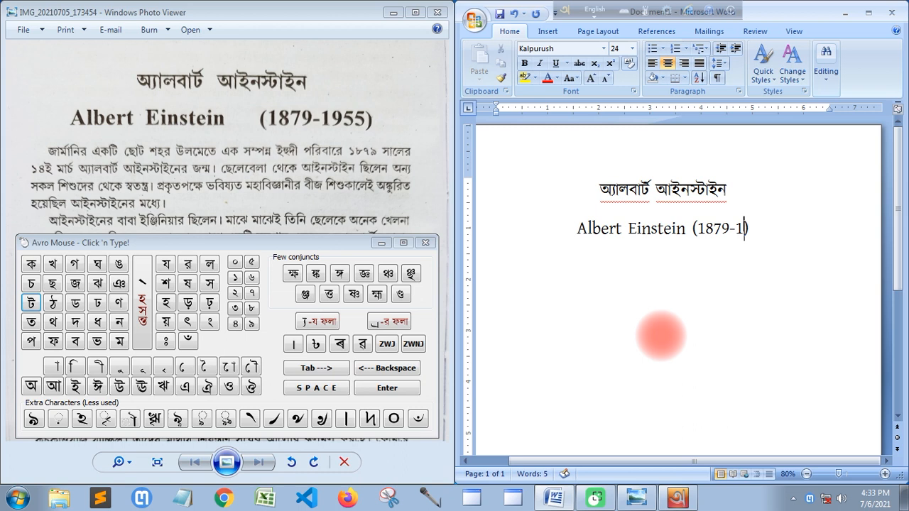
pyautogui.write('55')
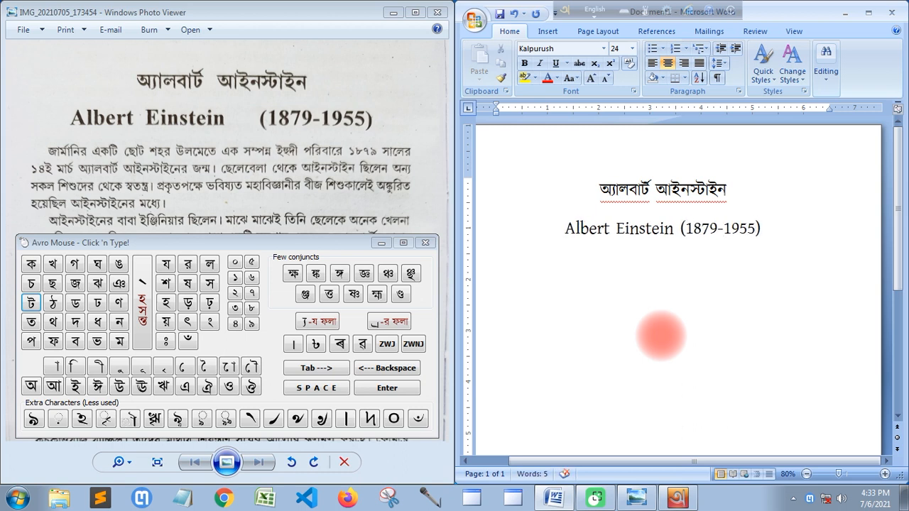
pyautogui.press('Right')
# Step: Start a new line for the body text with Bangla typing, left alignment and font size 16
pyautogui.press('Return')
pyautogui.click(605, 20)
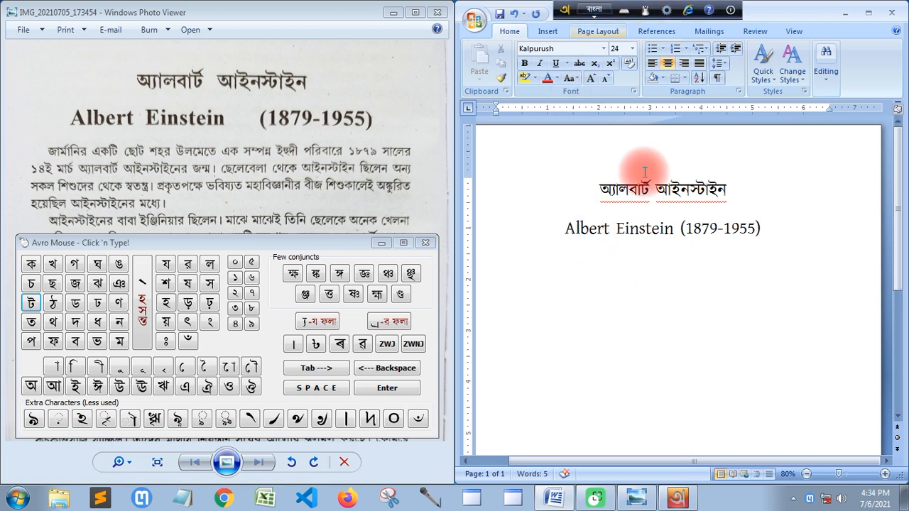
pyautogui.click(678, 287)
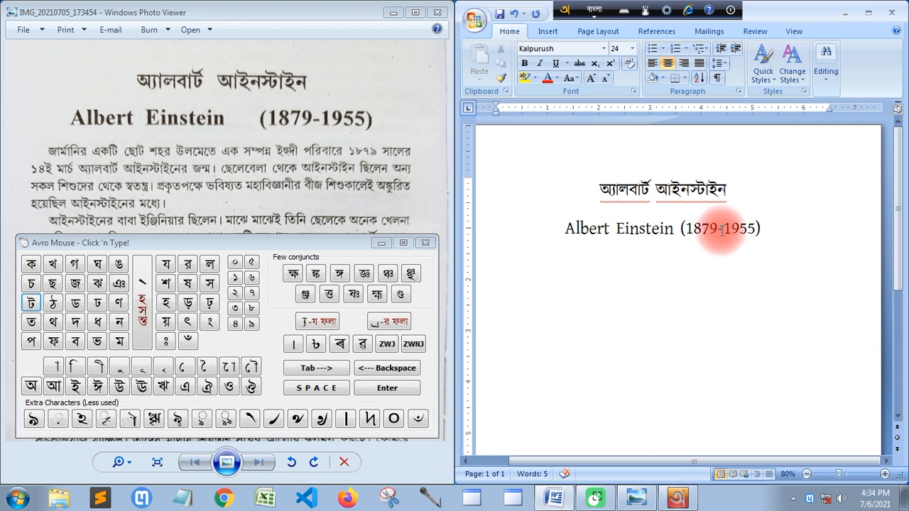
pyautogui.click(653, 64)
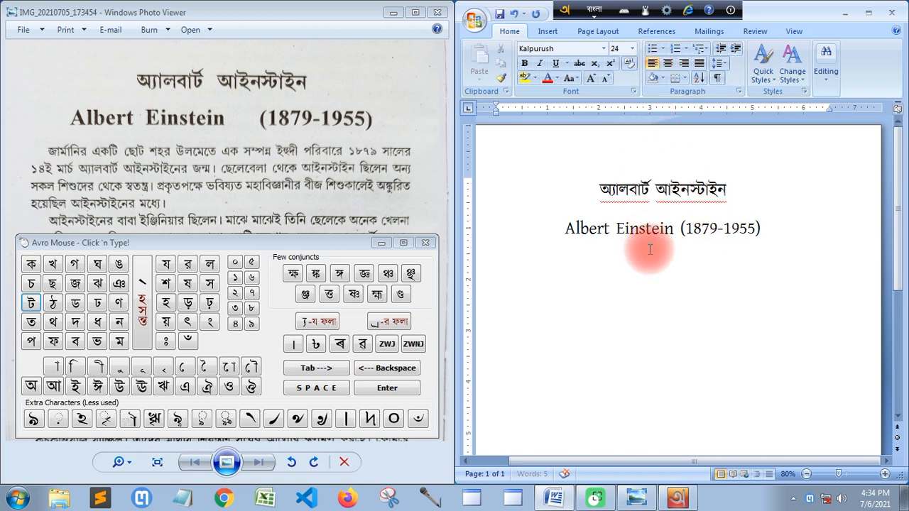
pyautogui.click(632, 49)
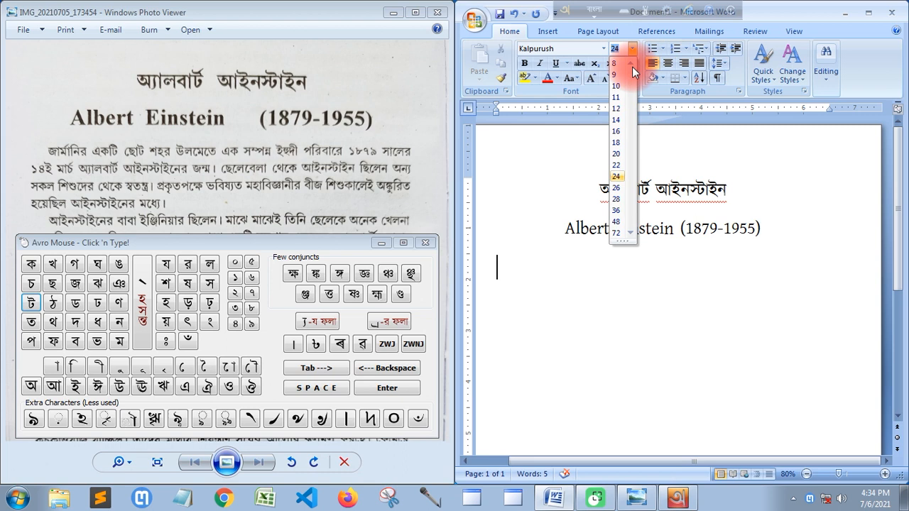
pyautogui.click(617, 130)
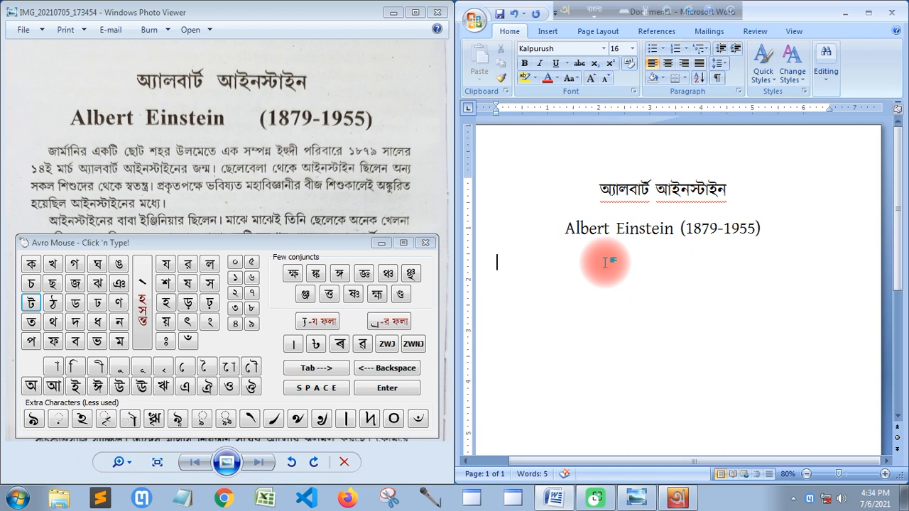
# Step: Write the paragraph's opening words "জার্মানির একটি" phonetically as "jarmanir ekti", choosing the spelling "জার্মানির" for the first word
pyautogui.write('j')
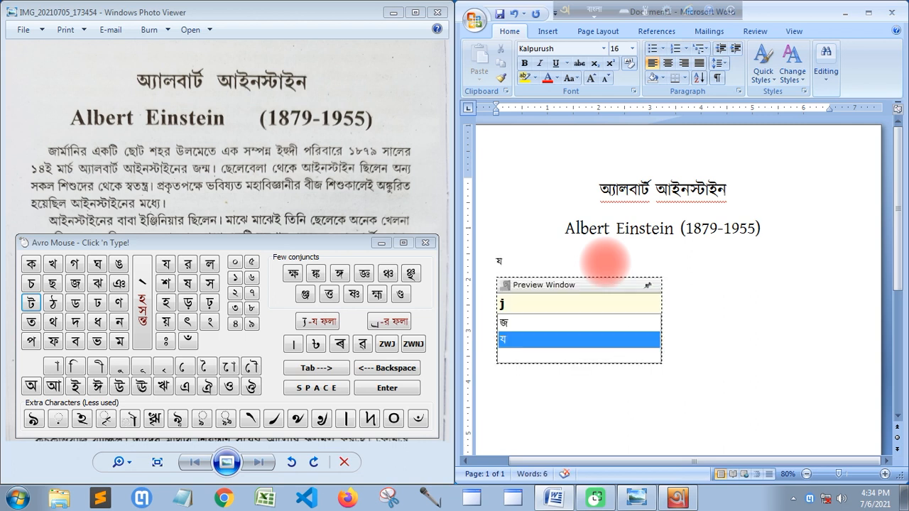
pyautogui.write('a')
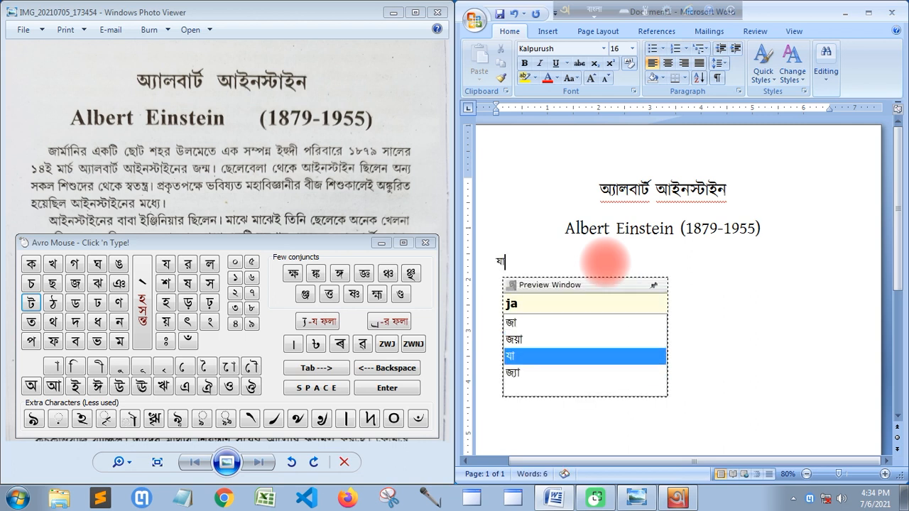
pyautogui.write('rma')
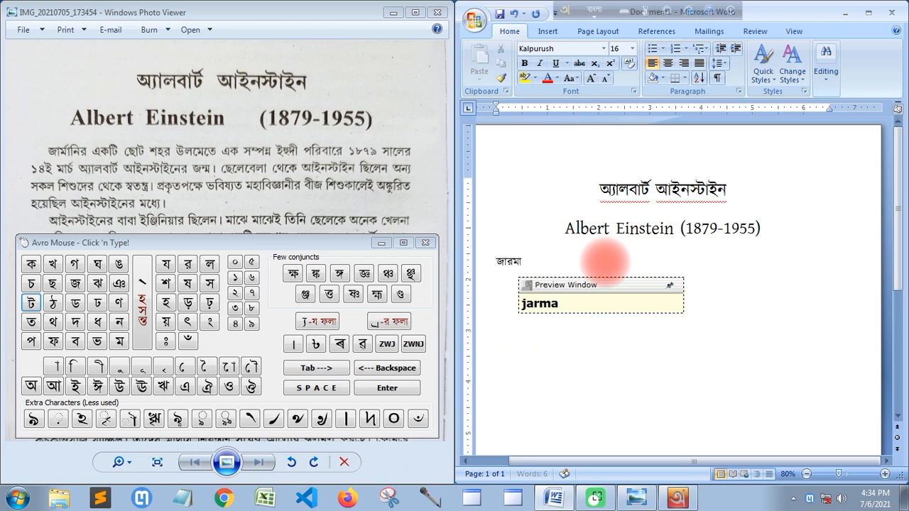
pyautogui.write('ni')
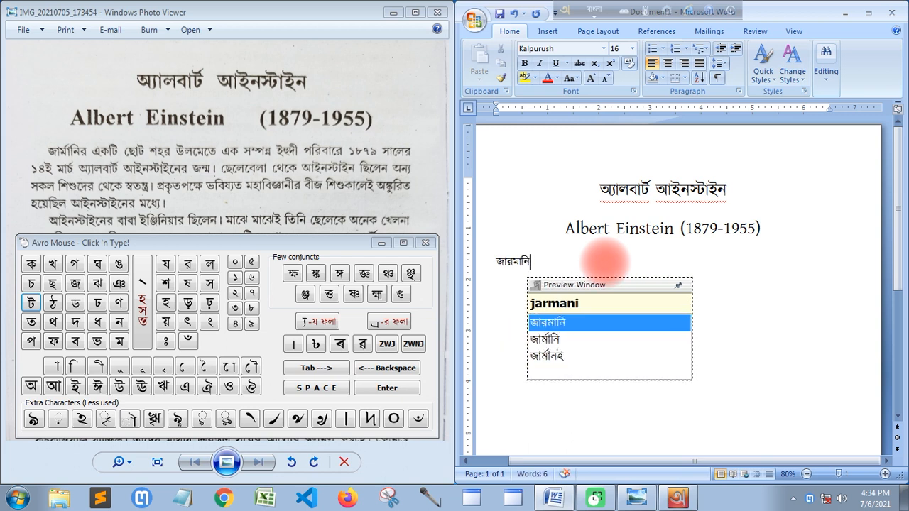
pyautogui.write('r')
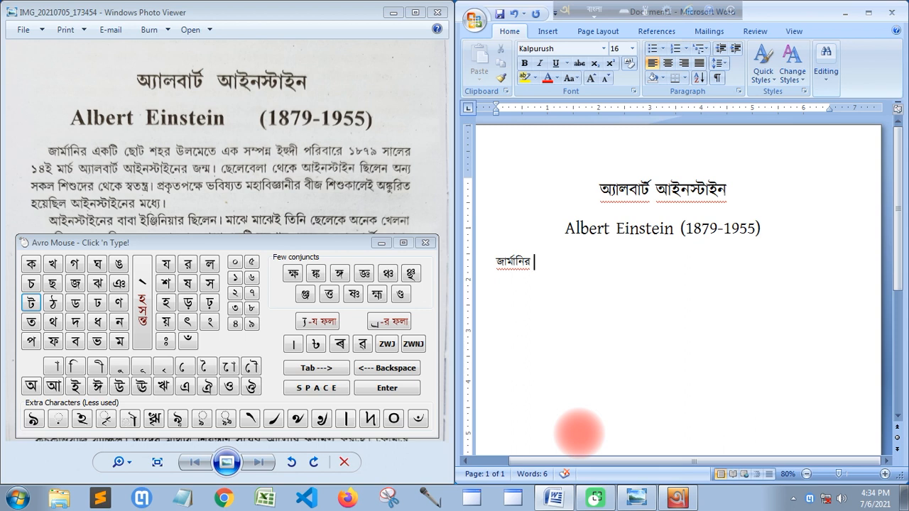
pyautogui.write('ekti')
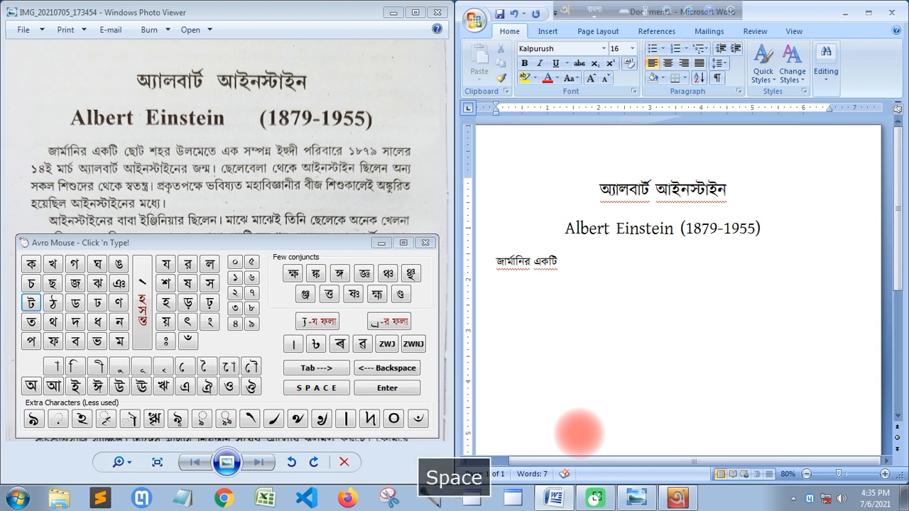
# Step: Continue the sentence phonetically with "ছোট শহর উল" as "chot shr ul", choosing the spelling "ছোট" for the first word
pyautogui.write(' ch')
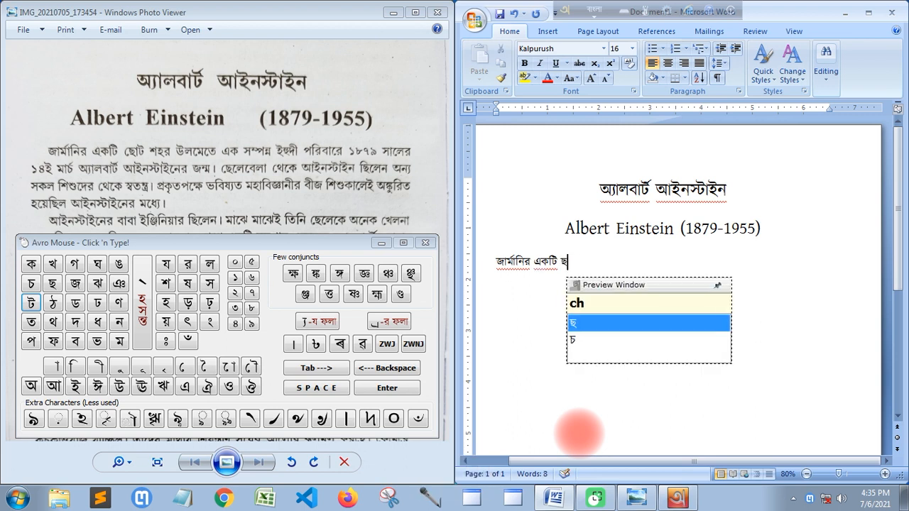
pyautogui.write('o')
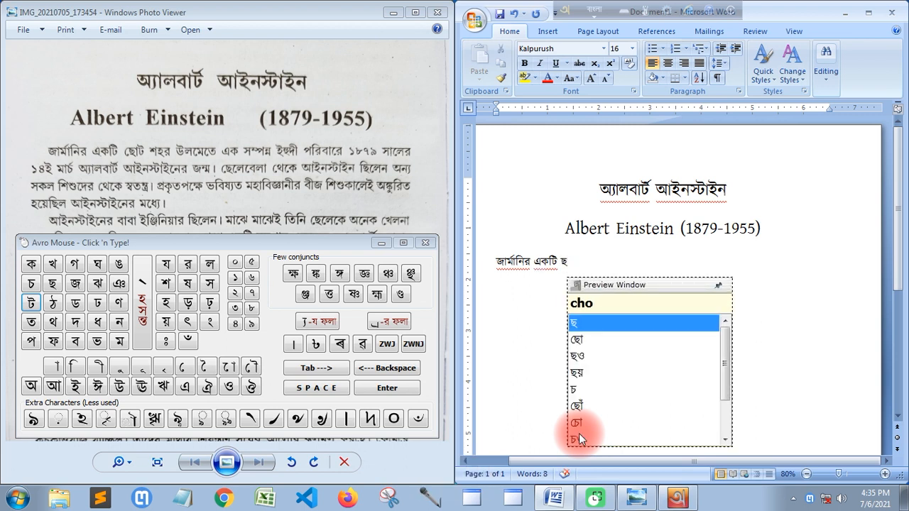
pyautogui.write('t')
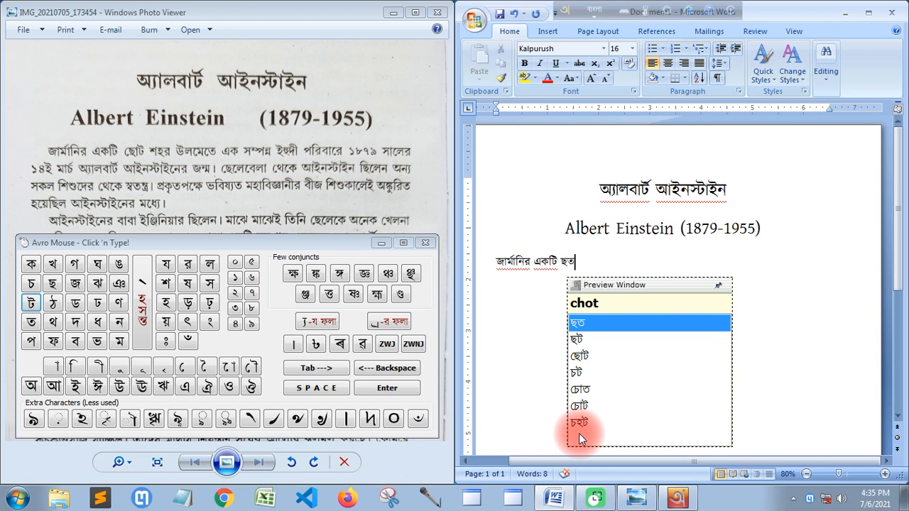
pyautogui.press('Down')
pyautogui.press('Down')
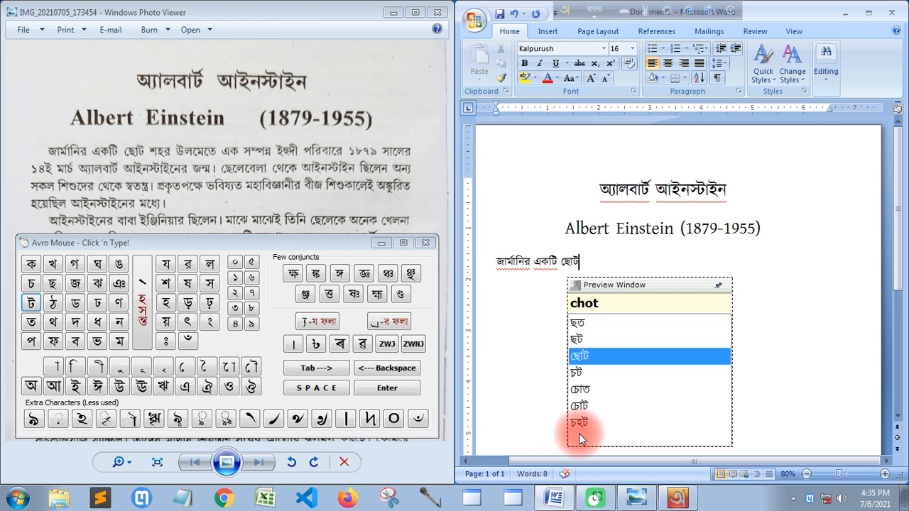
pyautogui.press('space')
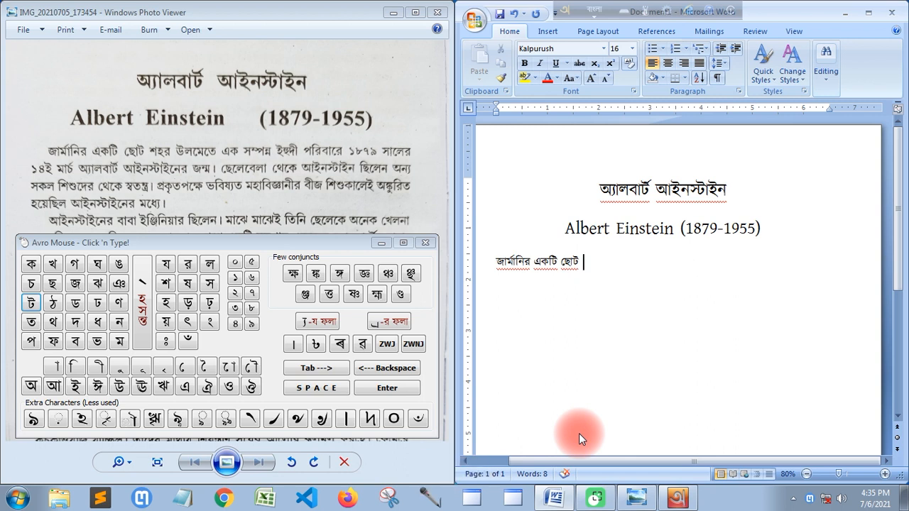
pyautogui.write('s')
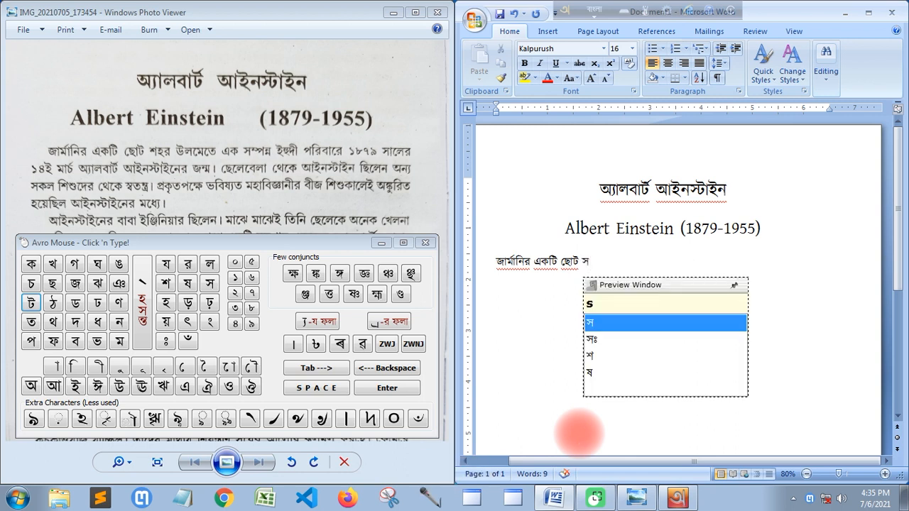
pyautogui.write('hr')
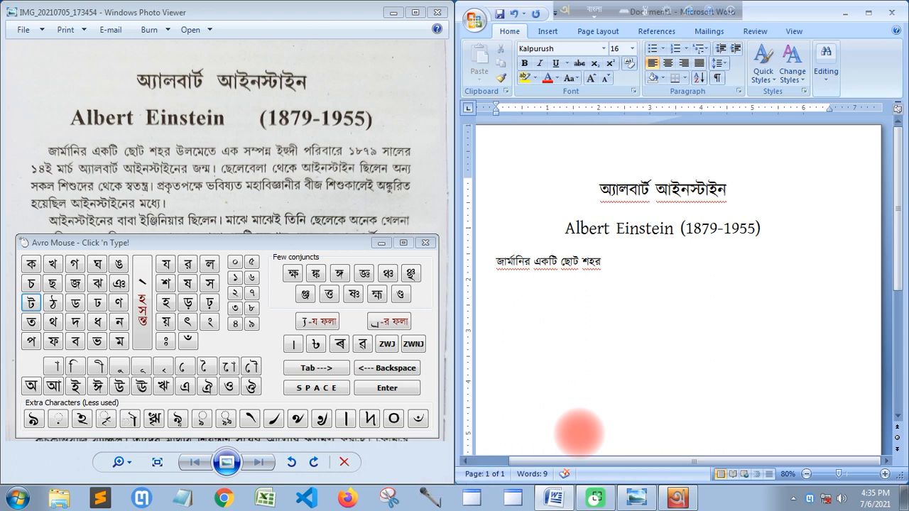
pyautogui.write('u')
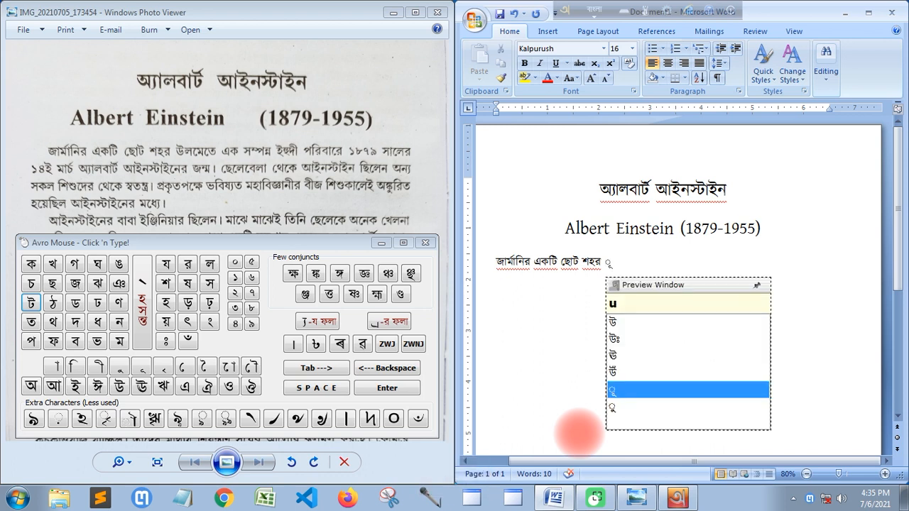
pyautogui.write('l')
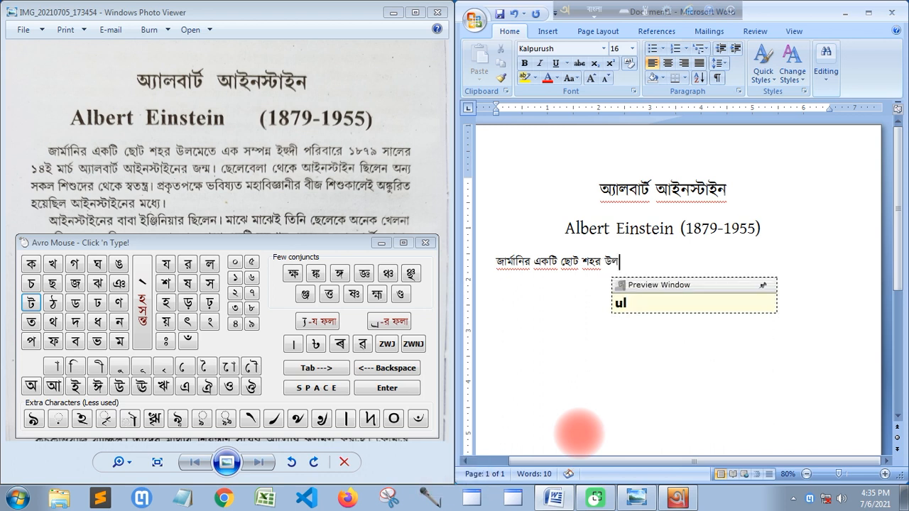
pyautogui.write('me')
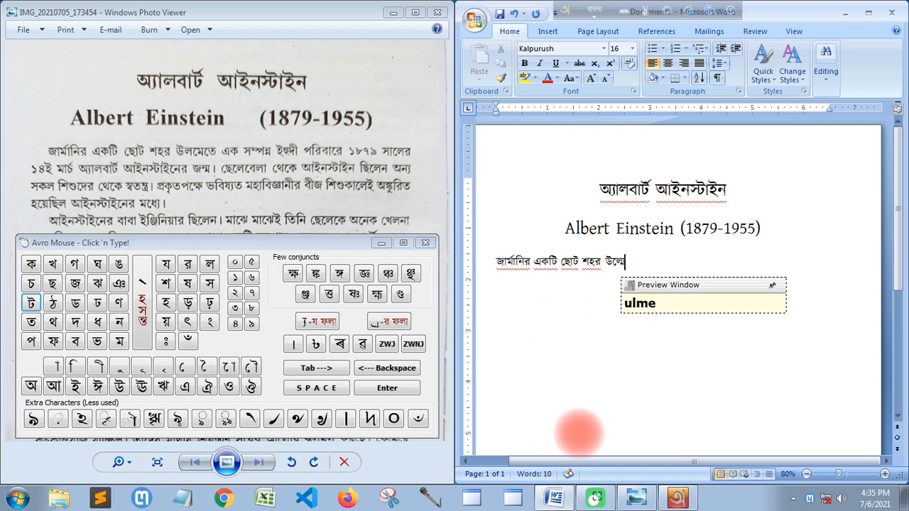
pyautogui.write('t')
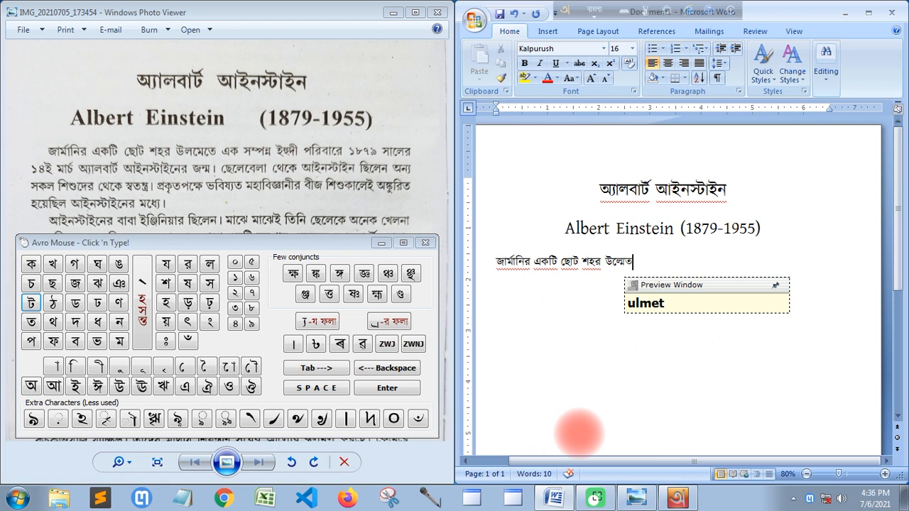
pyautogui.write('e')
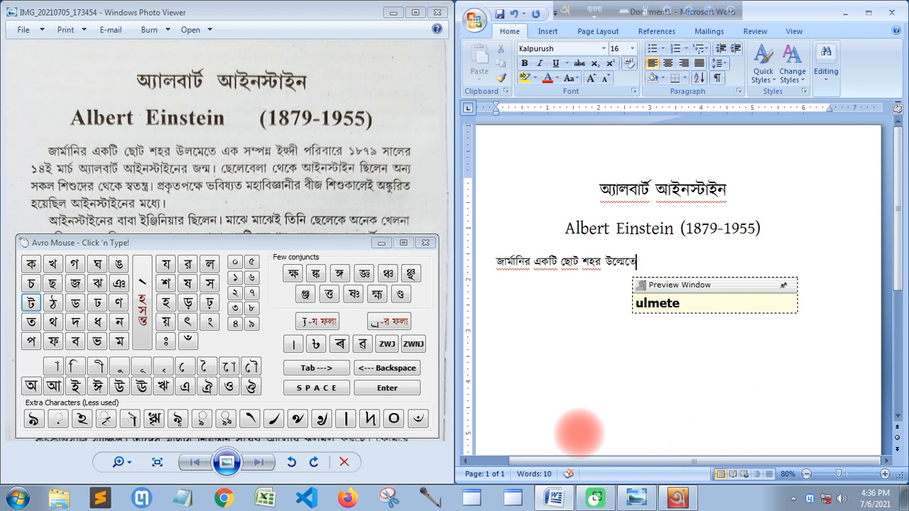
pyautogui.press('BackSpace')
pyautogui.press('BackSpace')
pyautogui.press('BackSpace')
pyautogui.press('BackSpace')
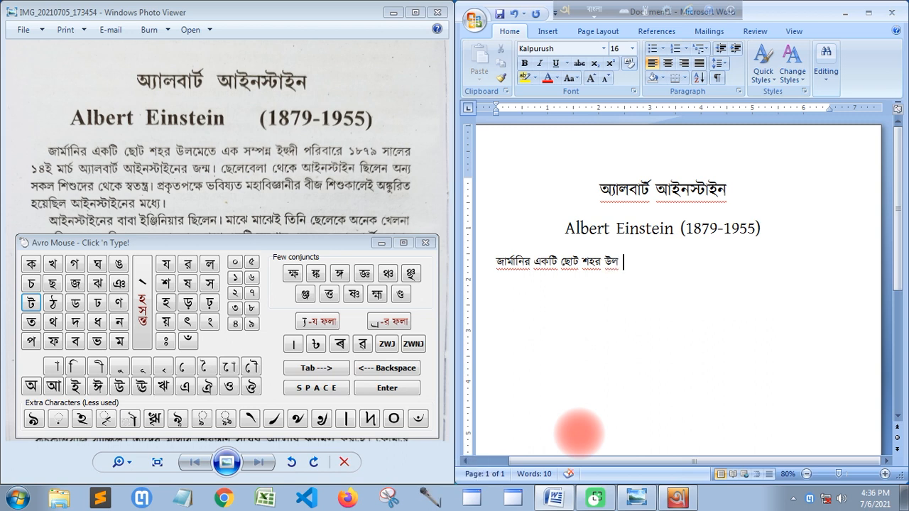
# Step: Write "মেতে" separately as "mete" and remove the space before it to form "উলমেতে" without a conjunct
pyautogui.write('m')
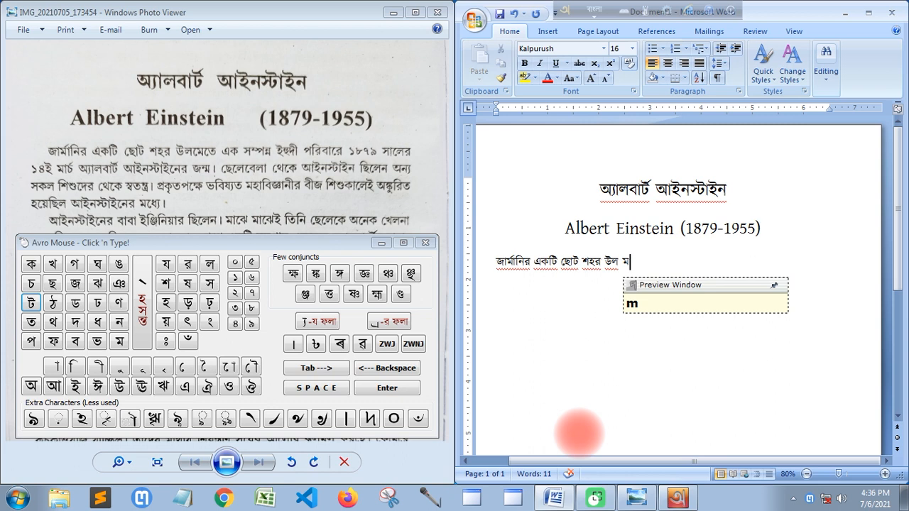
pyautogui.write('et')
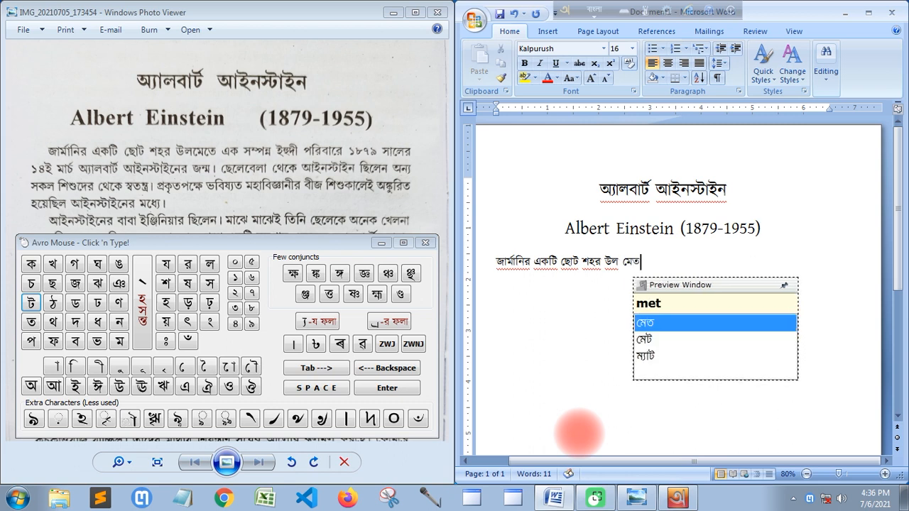
pyautogui.write('e')
pyautogui.hotkey('ctrl', 'Left')
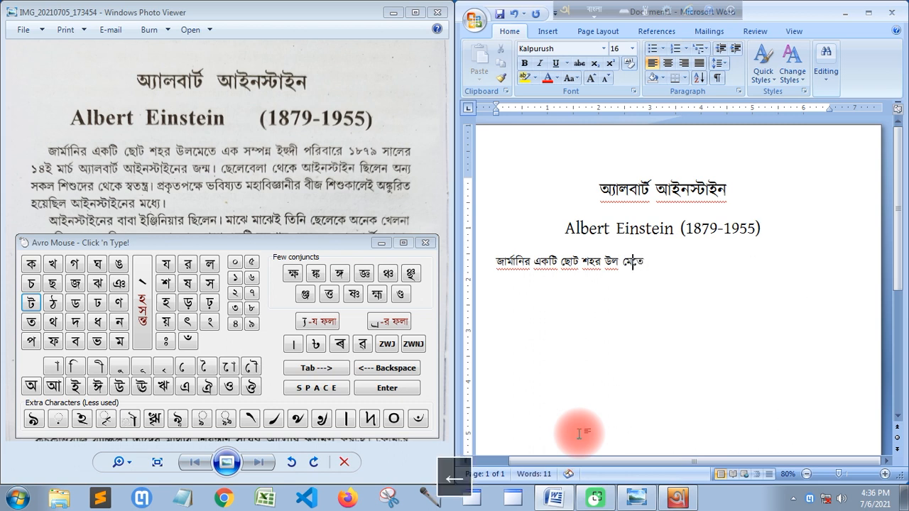
pyautogui.press('BackSpace')
pyautogui.press('Right')
pyautogui.press('Right')
pyautogui.press('Right')
pyautogui.press('Right')
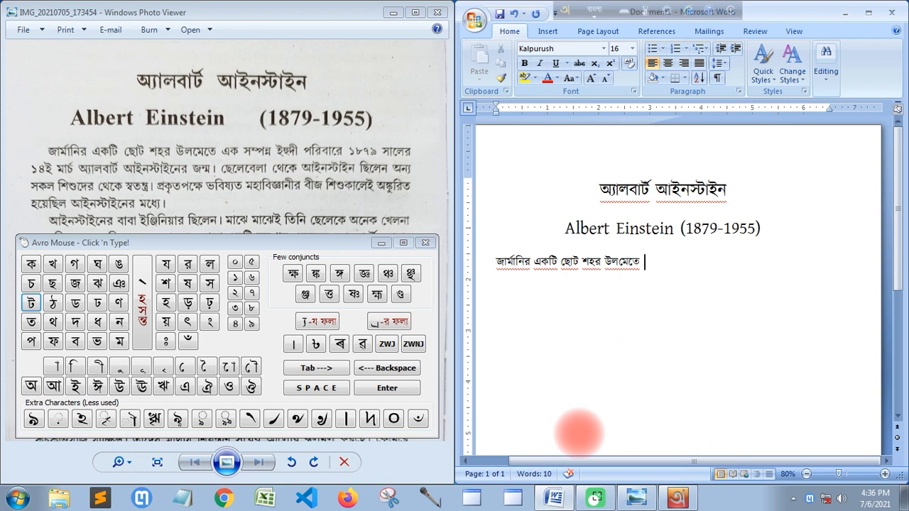
# Step: Add the words "এক সম্পন্ন ইহুদী" phonetically as "ek smpnn ihudi", choosing the spelling "ইহুদী" for the last word
pyautogui.write('ek ')
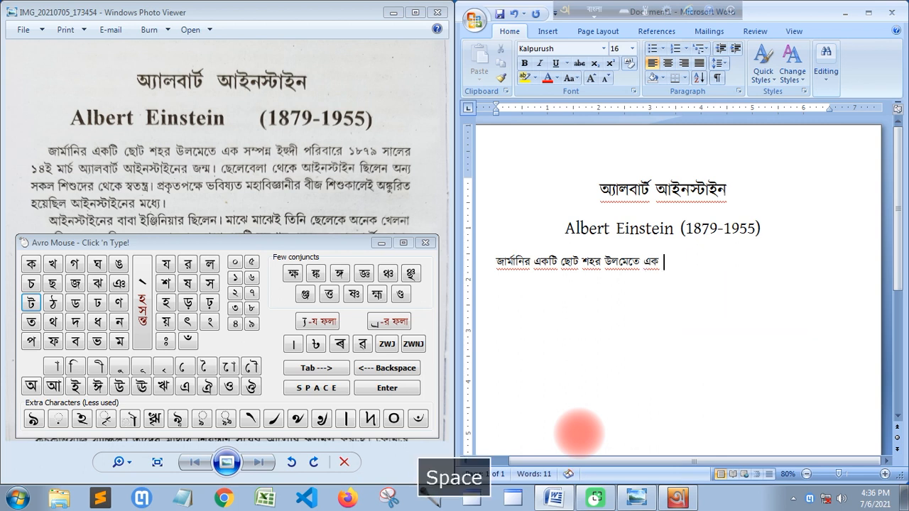
pyautogui.write('s')
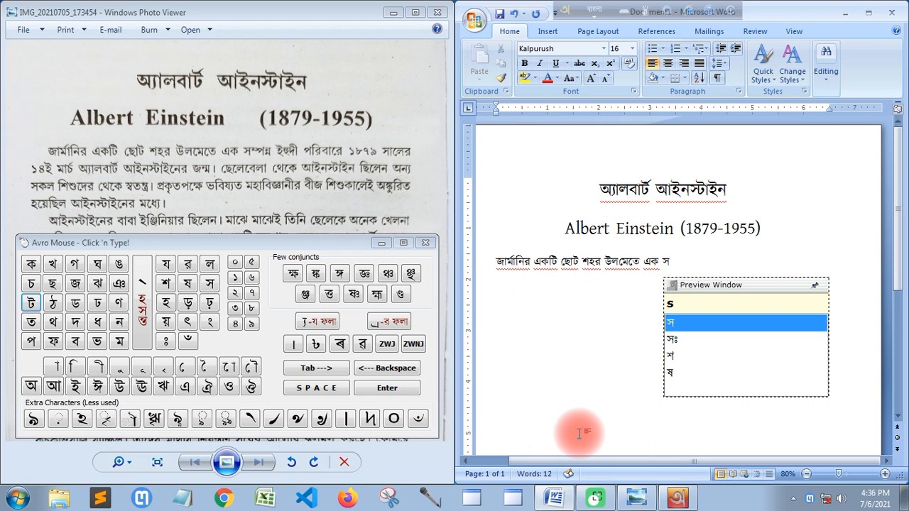
pyautogui.write('mp')
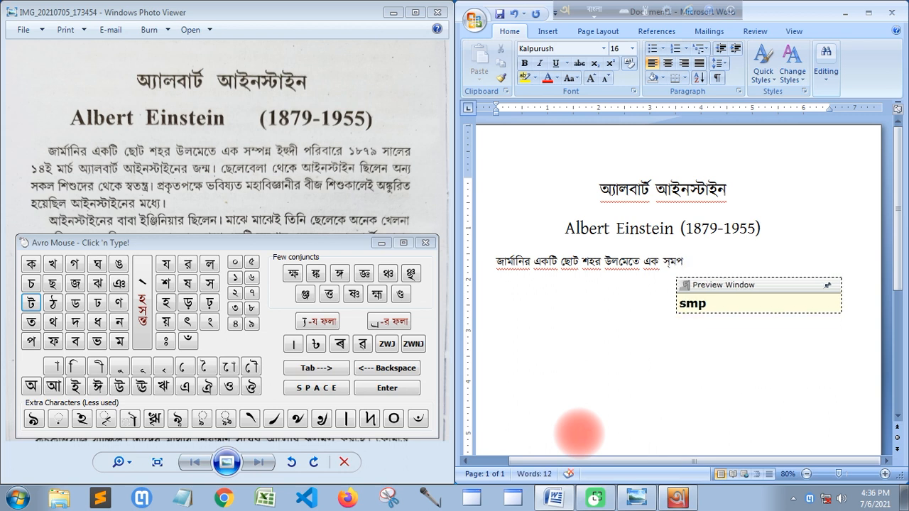
pyautogui.write('nn')
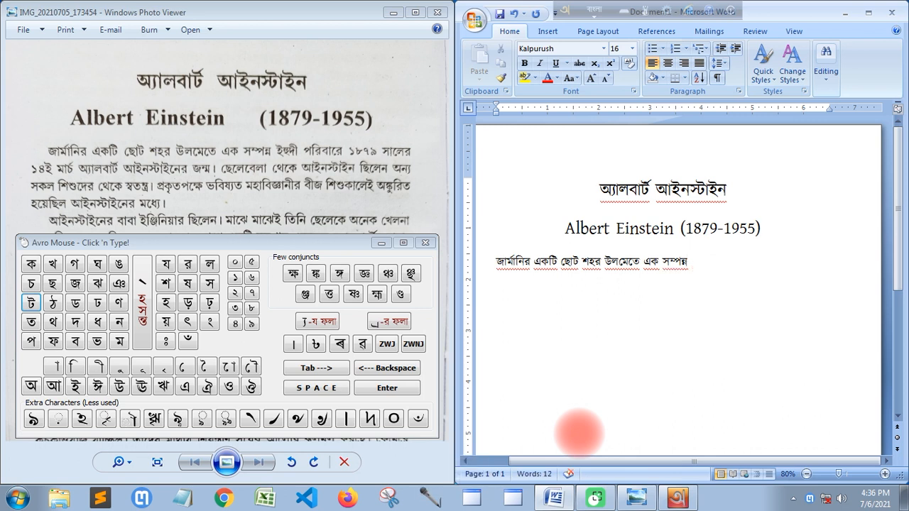
pyautogui.write(' i')
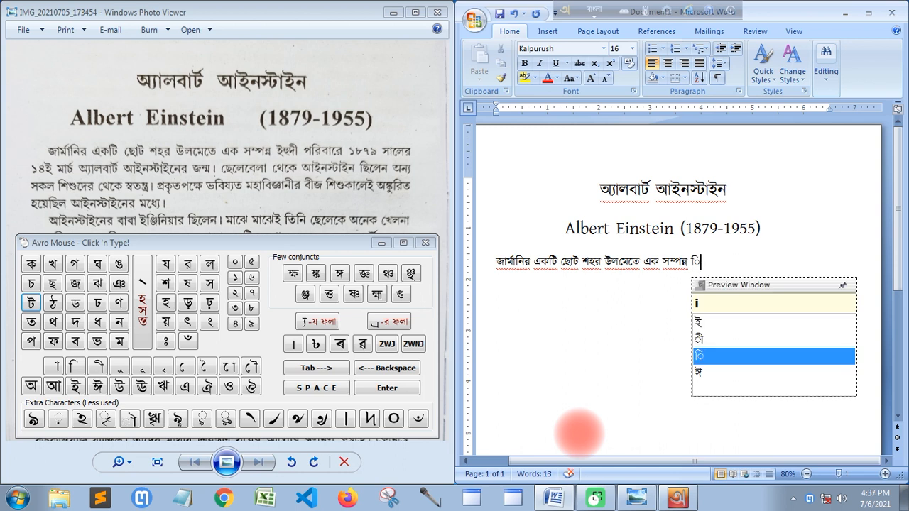
pyautogui.write('h')
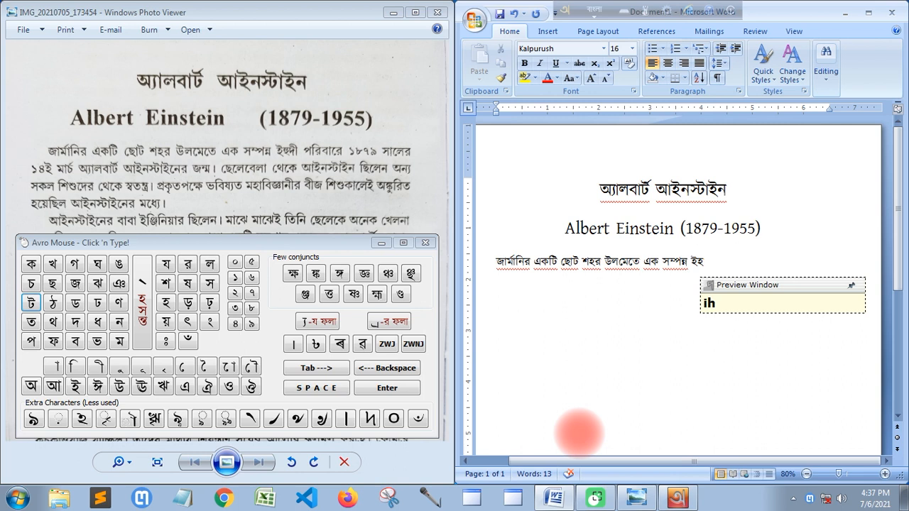
pyautogui.write('ud')
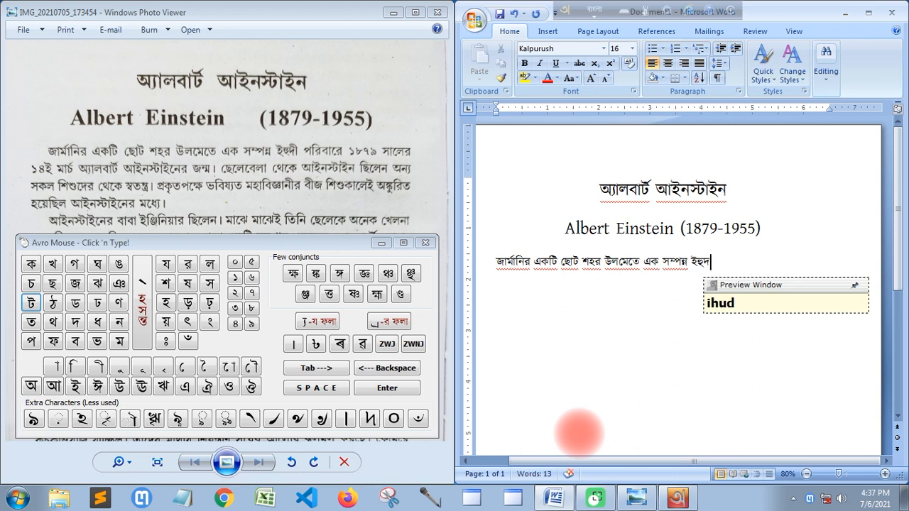
pyautogui.write('i')
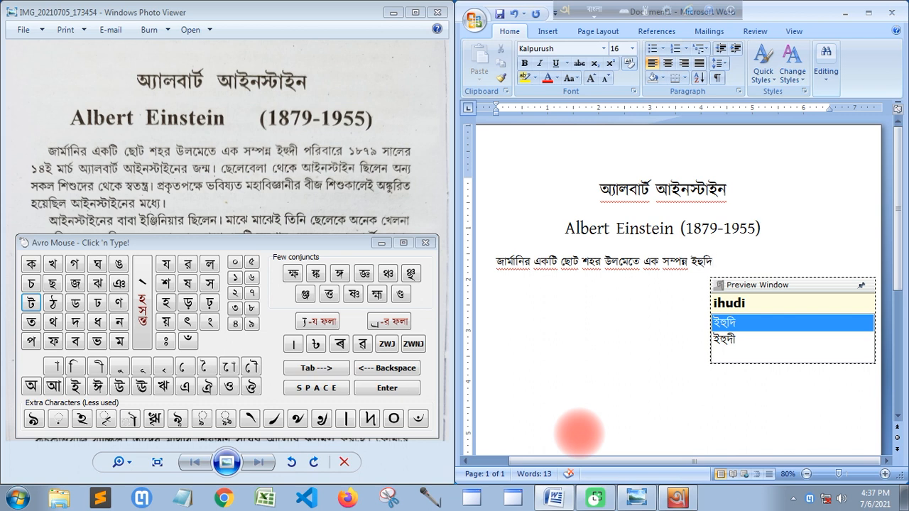
pyautogui.press('Down')
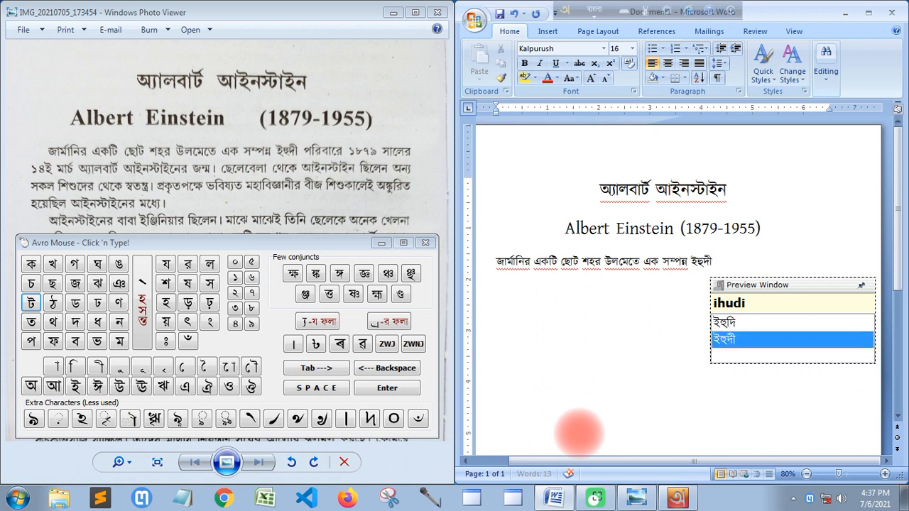
pyautogui.press('space')
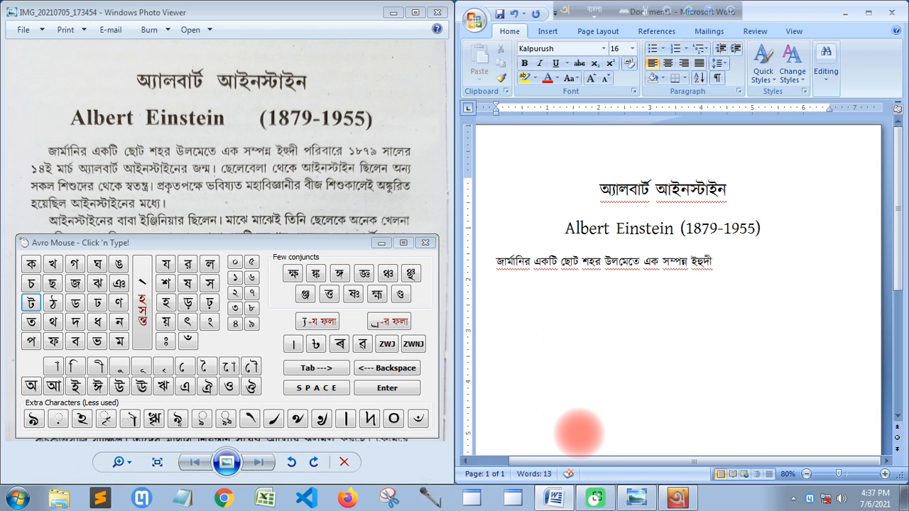
# Step: Add "পরিবারে ১৮৭৯ সালের" phonetically as "pribare 1879 saler", using the spelling "পরিবারে"
pyautogui.write('pri')
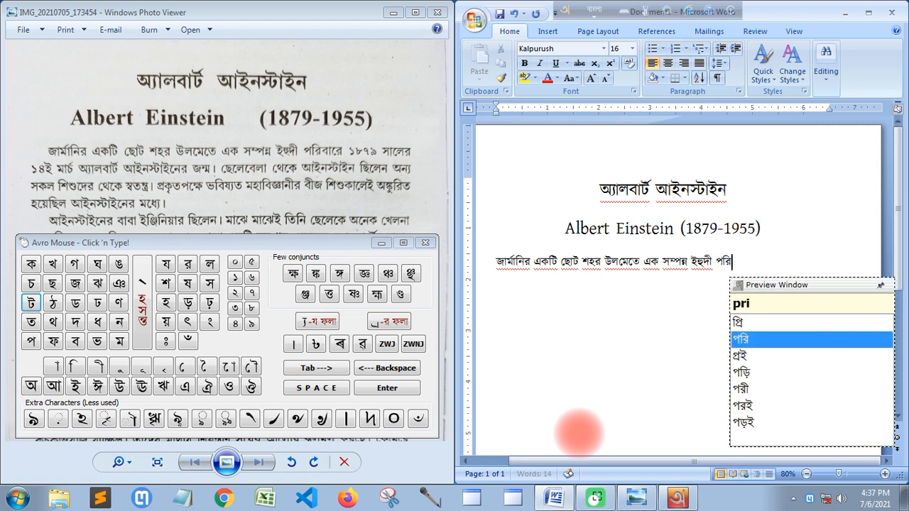
pyautogui.write('bare')
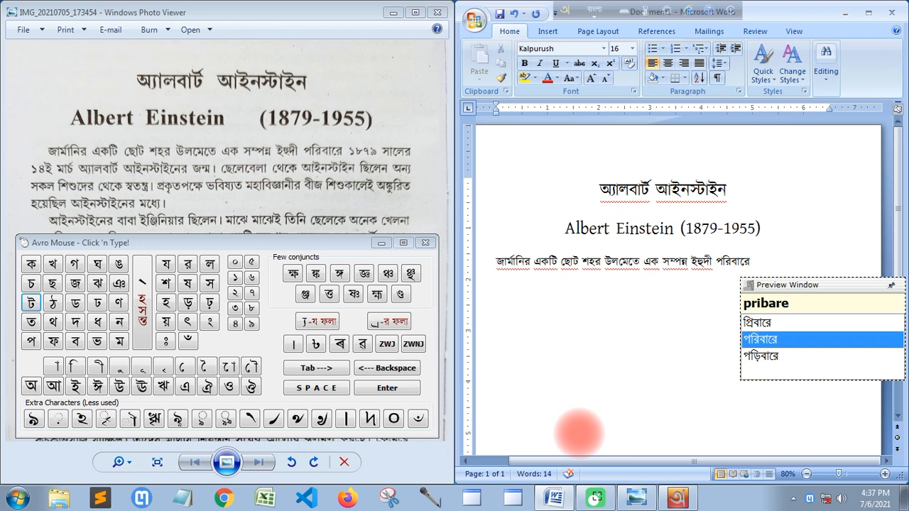
pyautogui.press('BackSpace')
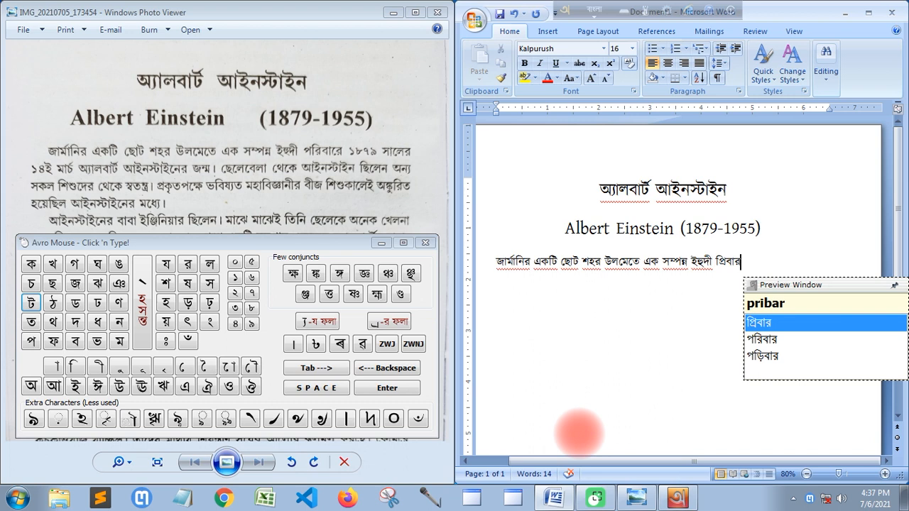
pyautogui.write('e')
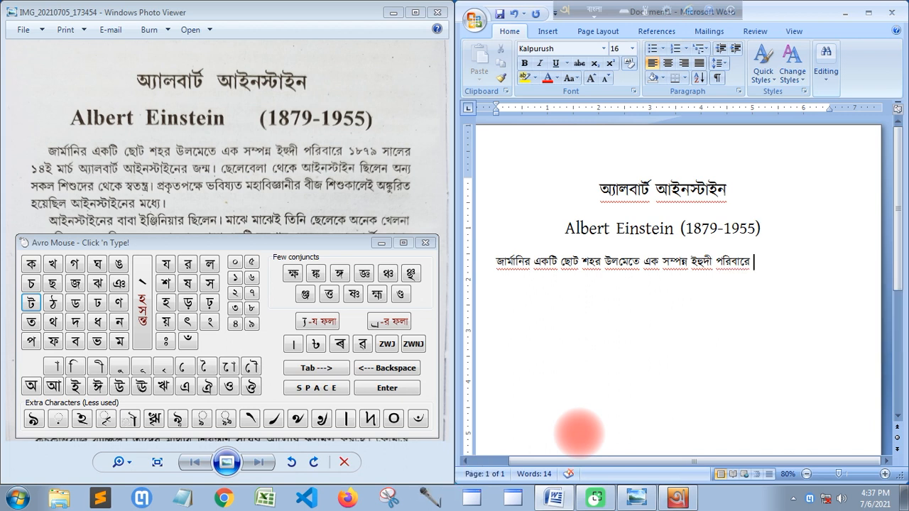
pyautogui.write(' 187')
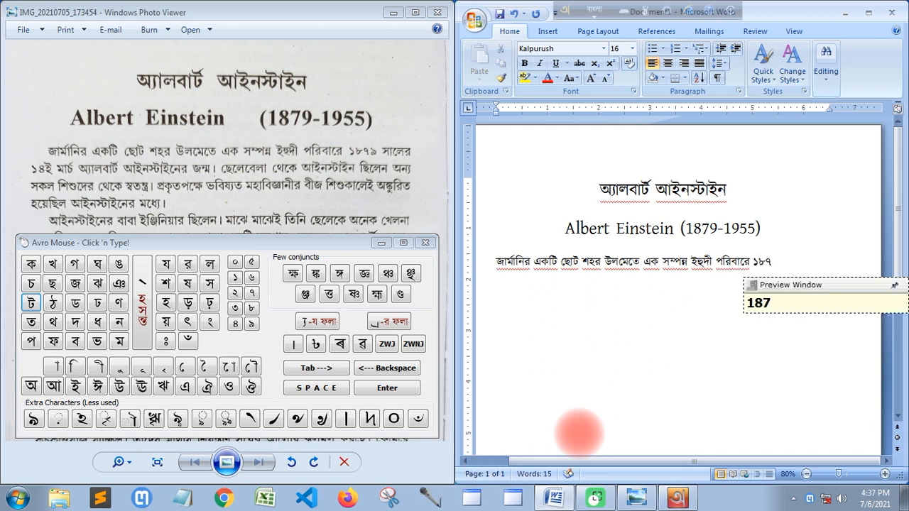
pyautogui.write('9 ')
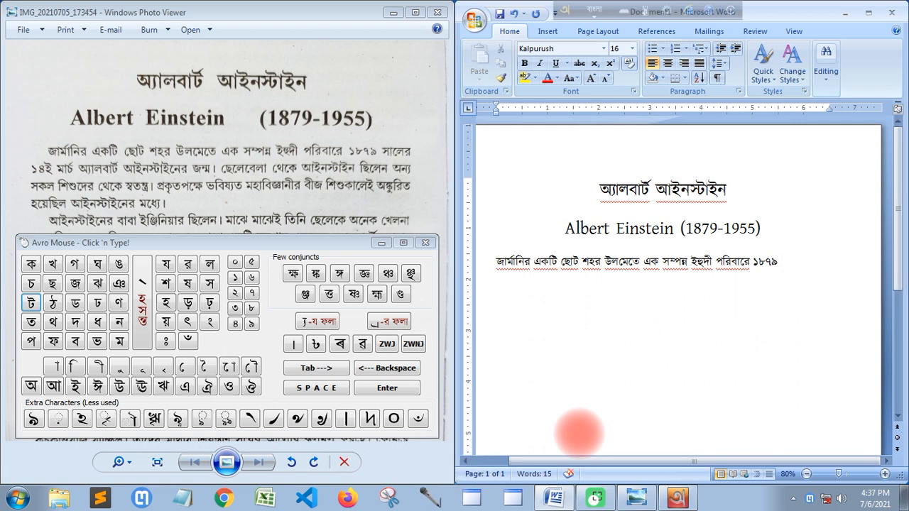
pyautogui.write('sale')
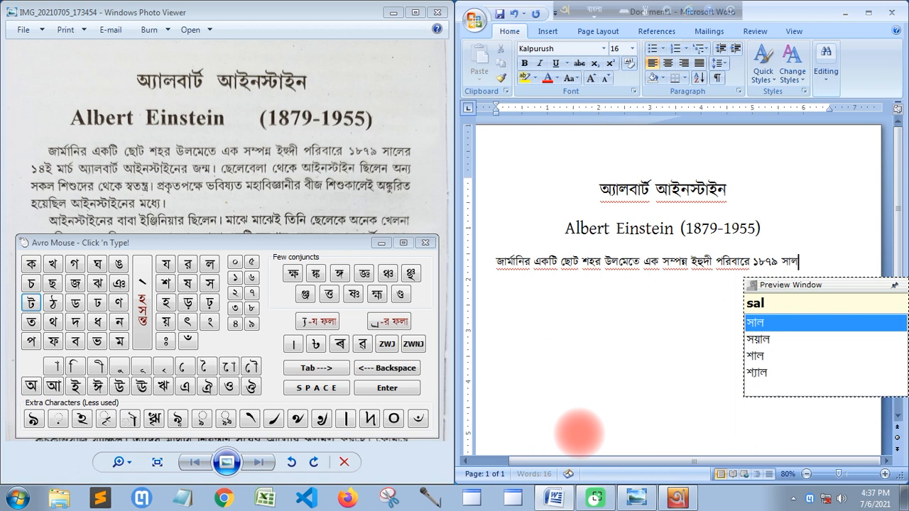
pyautogui.write('r')
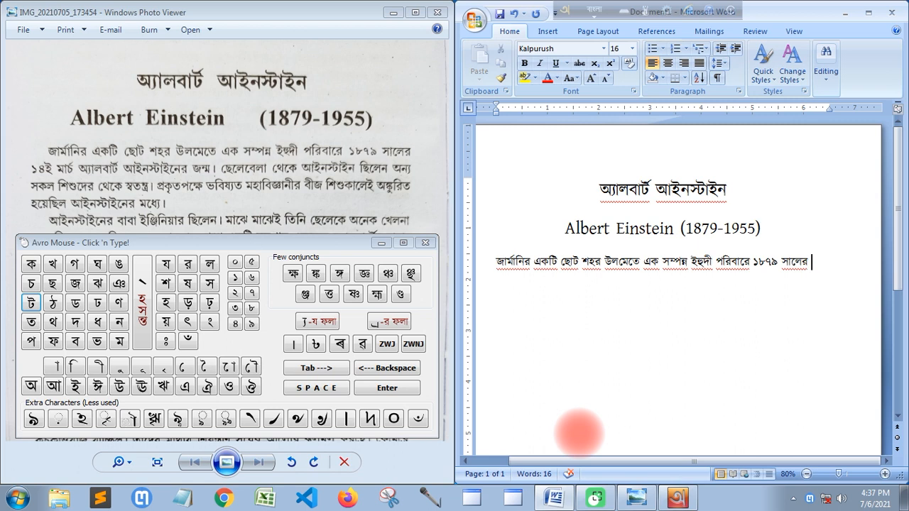
# Step: Continue the sentence phonetically with "১৪ই মার্চ" as "14i marc", using the spelling "মার্চ"
pyautogui.write('14')
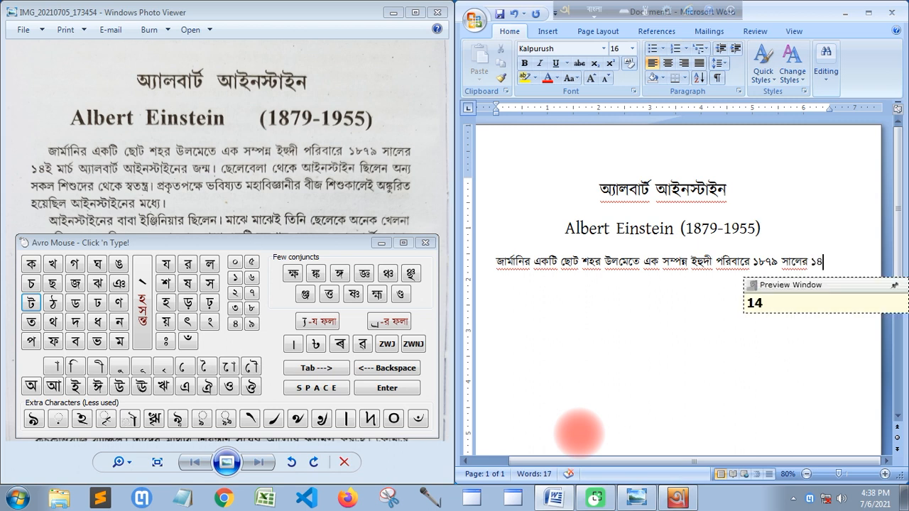
pyautogui.write('i ma')
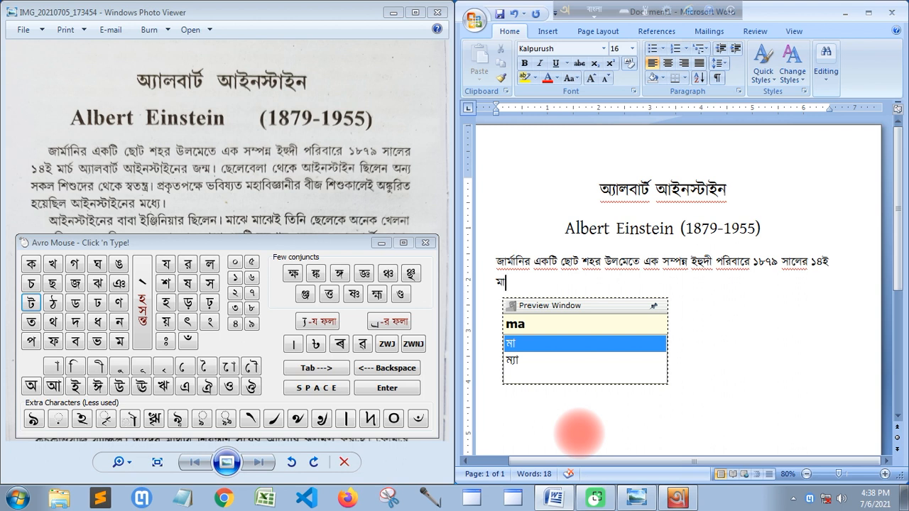
pyautogui.write('rc')
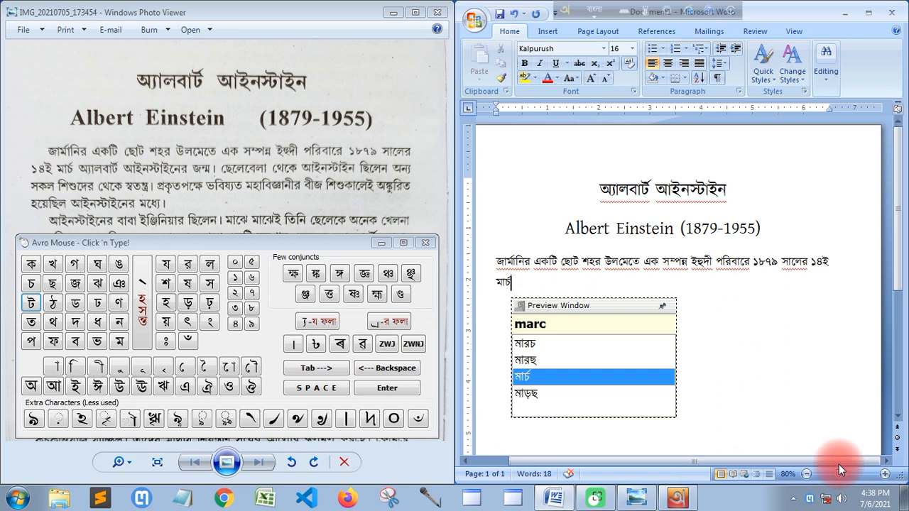
pyautogui.press('space')
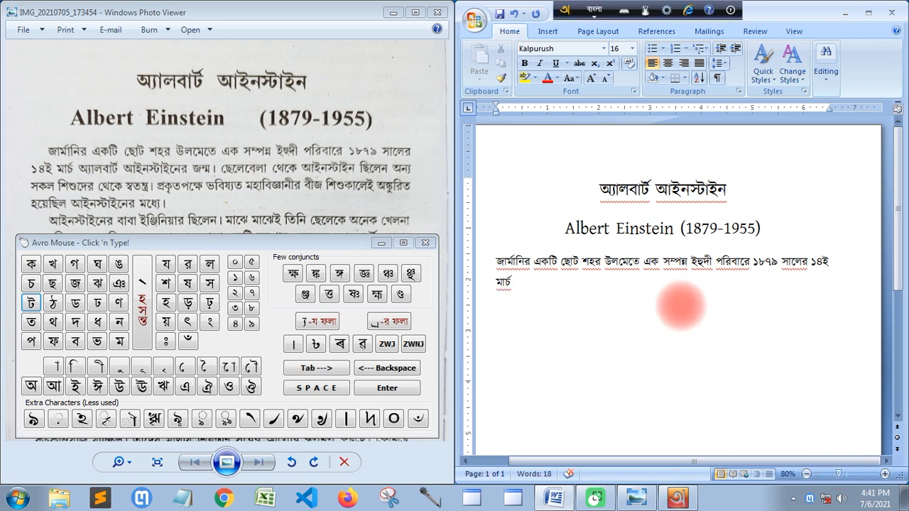
pyautogui.write('oya')
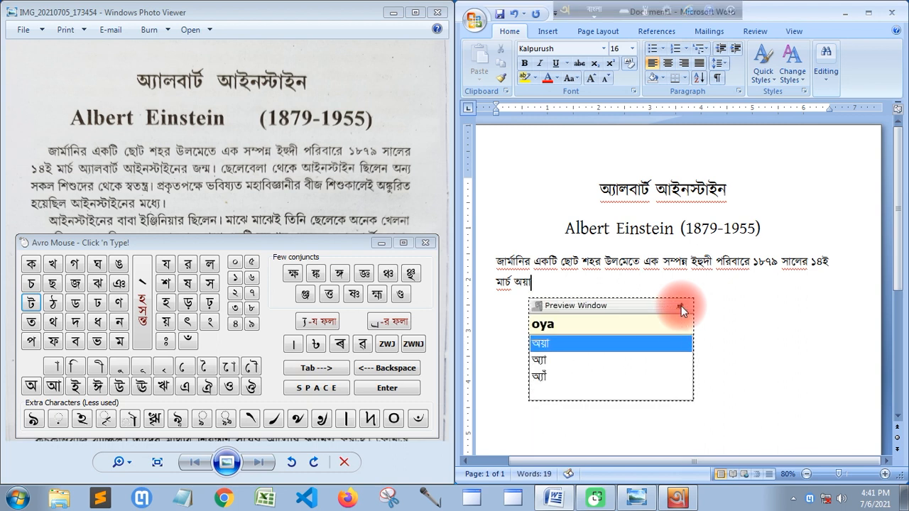
pyautogui.write('l')
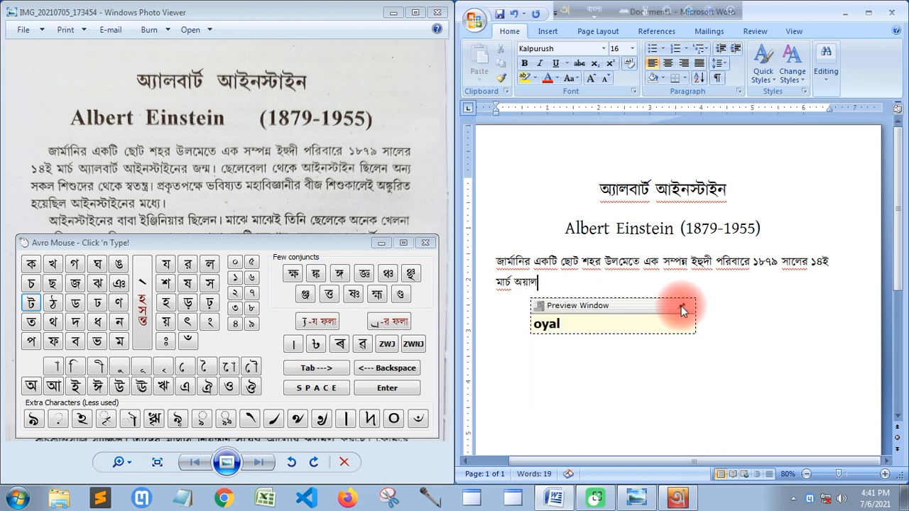
pyautogui.write('bart')
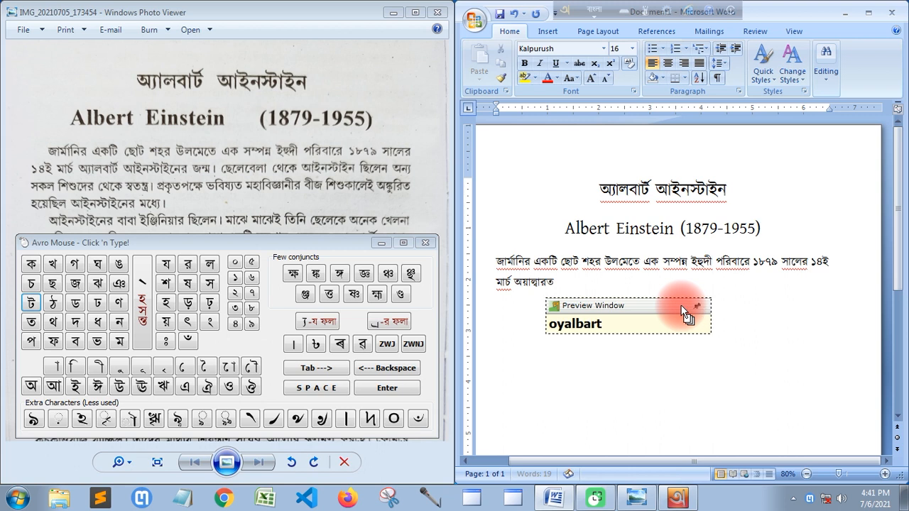
pyautogui.press('BackSpace')
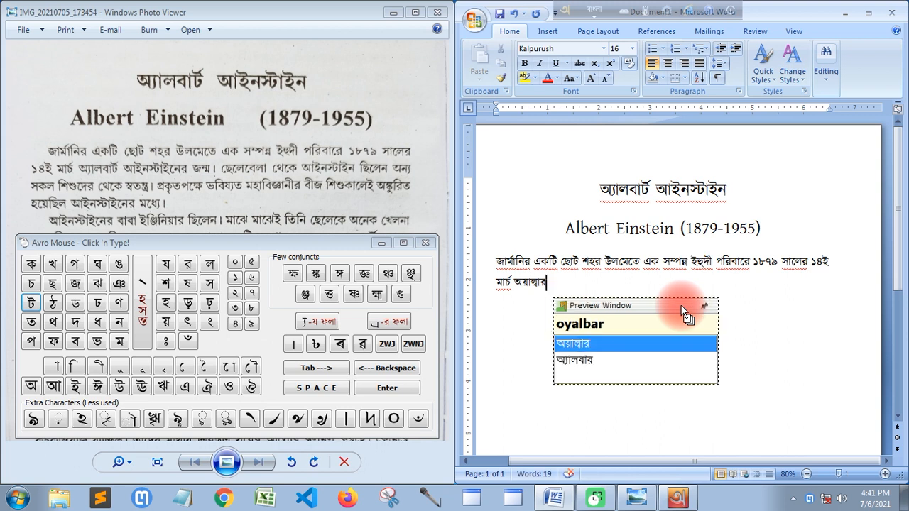
pyautogui.press('BackSpace')
pyautogui.press('BackSpace')
pyautogui.press('BackSpace')
pyautogui.press('BackSpace')
pyautogui.press('BackSpace')
pyautogui.press('BackSpace')
pyautogui.press('BackSpace')
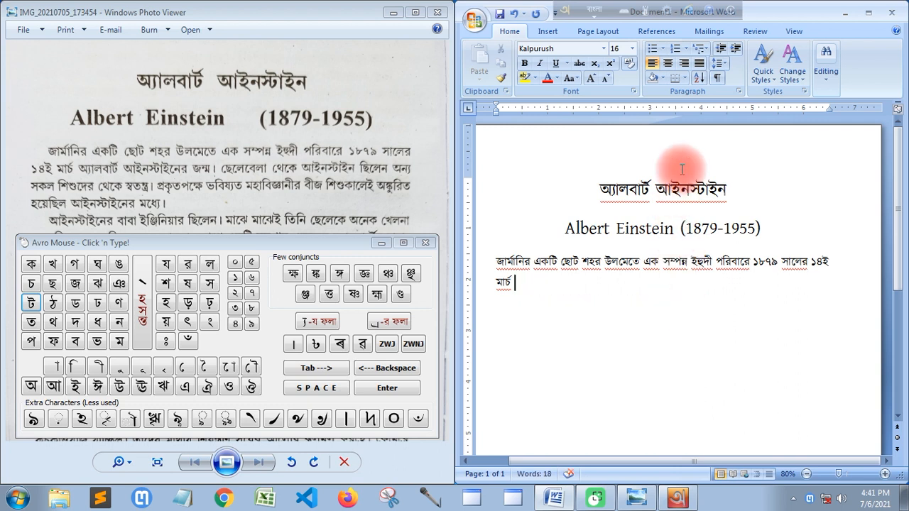
# Step: Compose "অ্যালবার্ট" after "মার্চ" with Avro Mouse from অ, য-ফলা, া, ল, ব, া, র, hasanta and ট
pyautogui.click(648, 11)
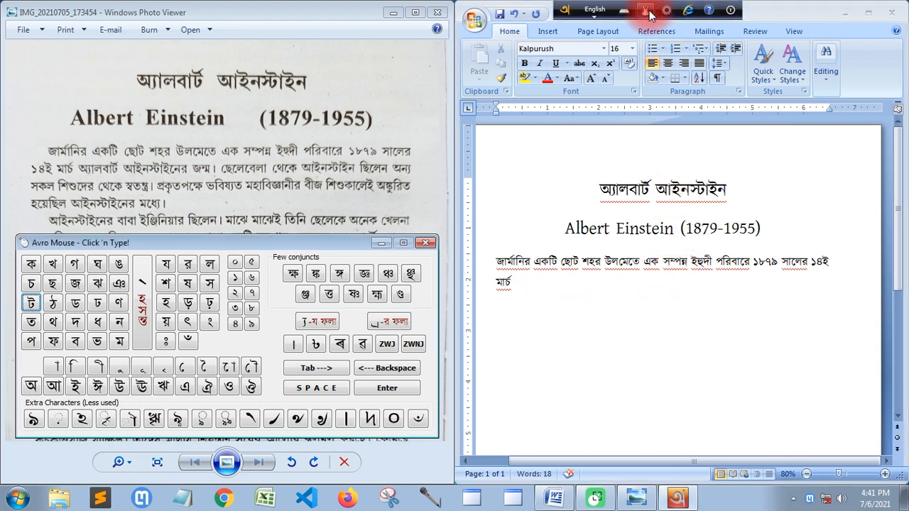
pyautogui.click(537, 368)
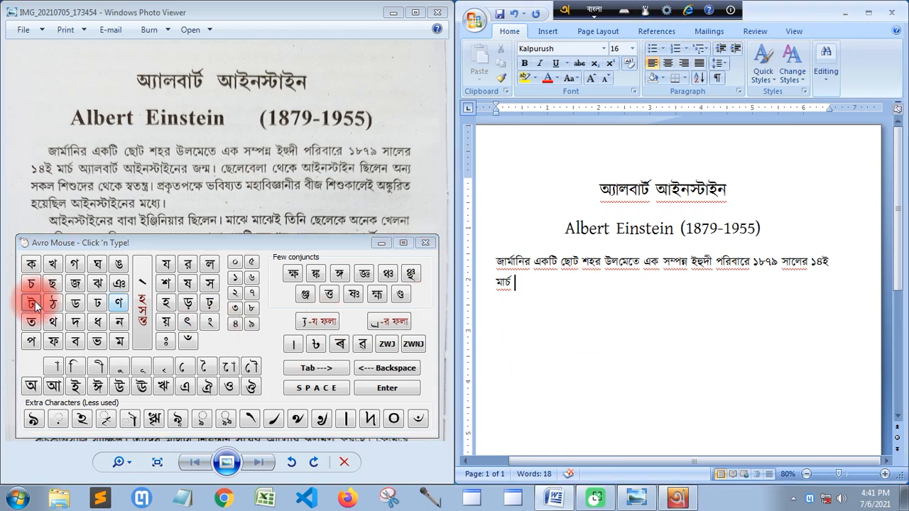
pyautogui.click(32, 386)
pyautogui.click(318, 321)
pyautogui.click(53, 366)
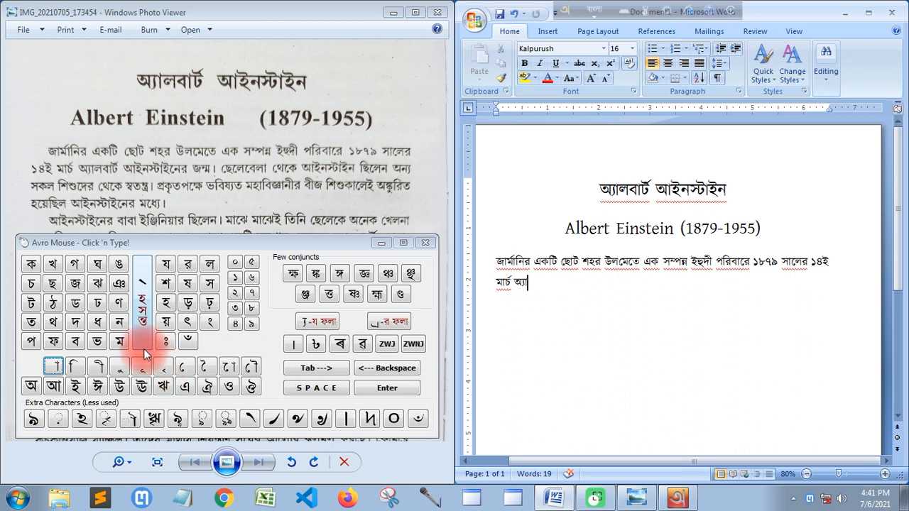
pyautogui.click(213, 266)
pyautogui.click(75, 341)
pyautogui.click(56, 366)
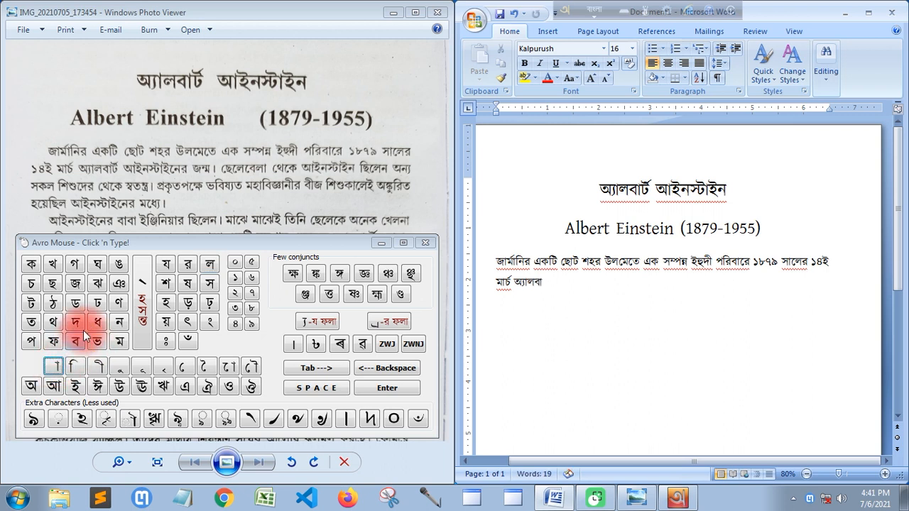
pyautogui.click(186, 267)
pyautogui.click(142, 288)
pyautogui.click(31, 304)
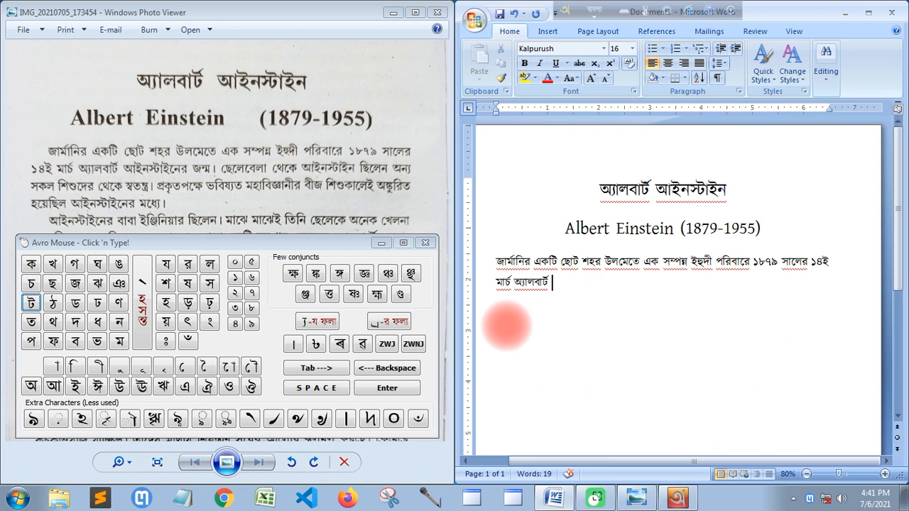
# Step: Add the word "আইনস্টাইনের" phonetically as "ainstainer", choosing the spelling with the "স্ট" conjunct
pyautogui.write('a')
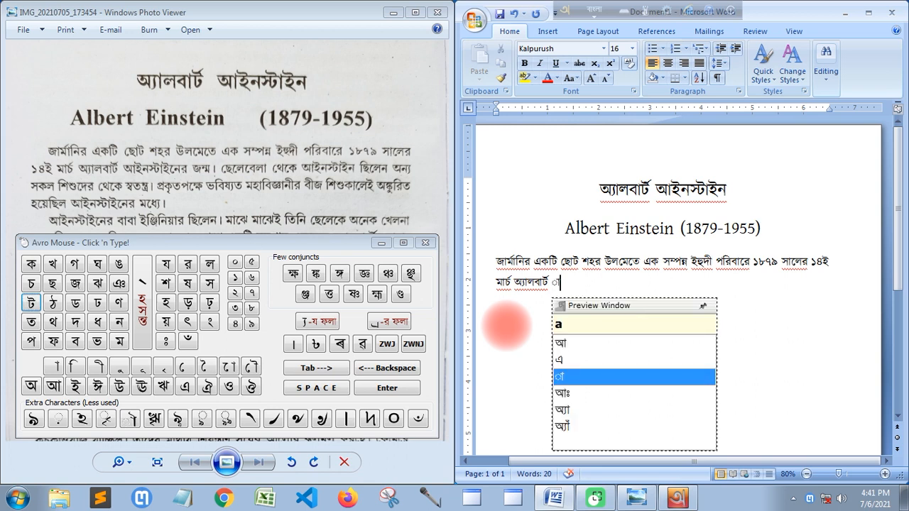
pyautogui.write('in')
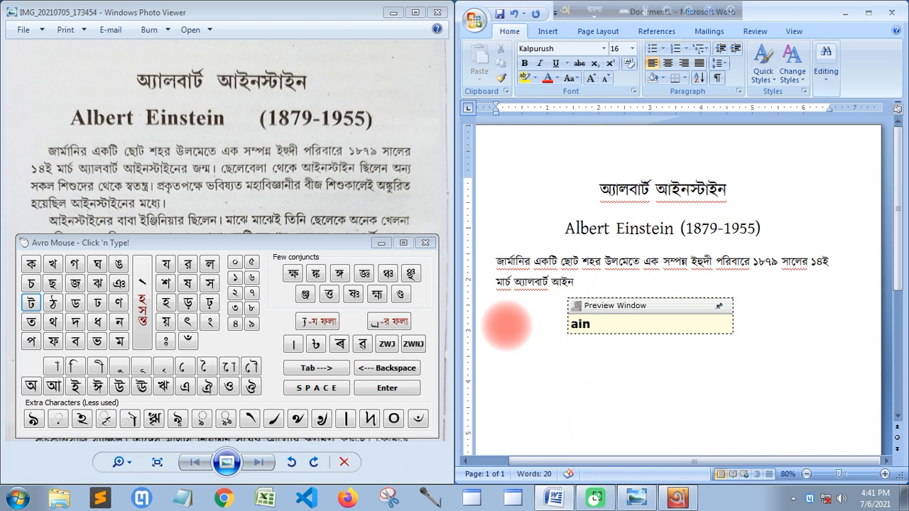
pyautogui.write('s')
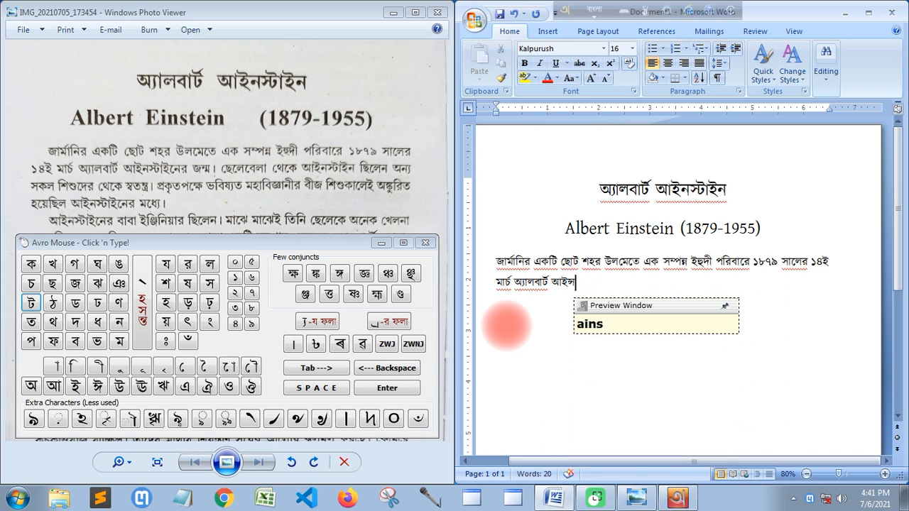
pyautogui.write('t')
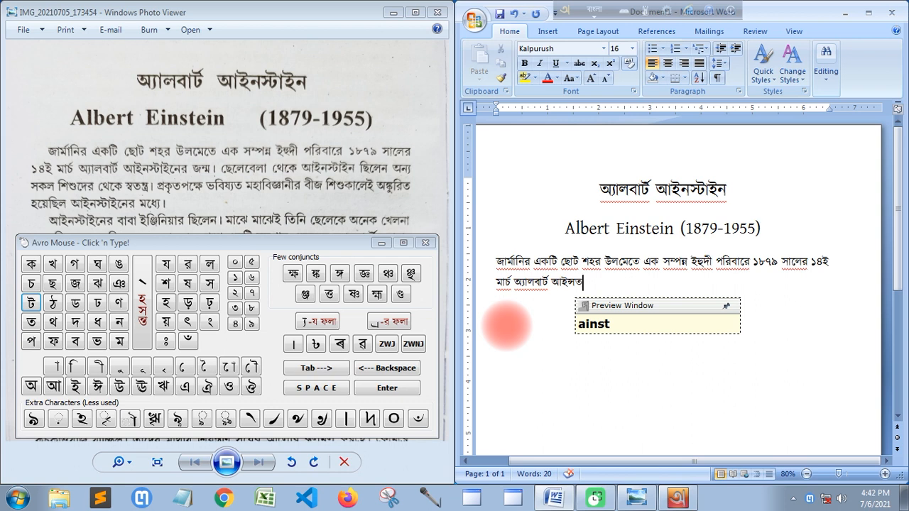
pyautogui.write('ai')
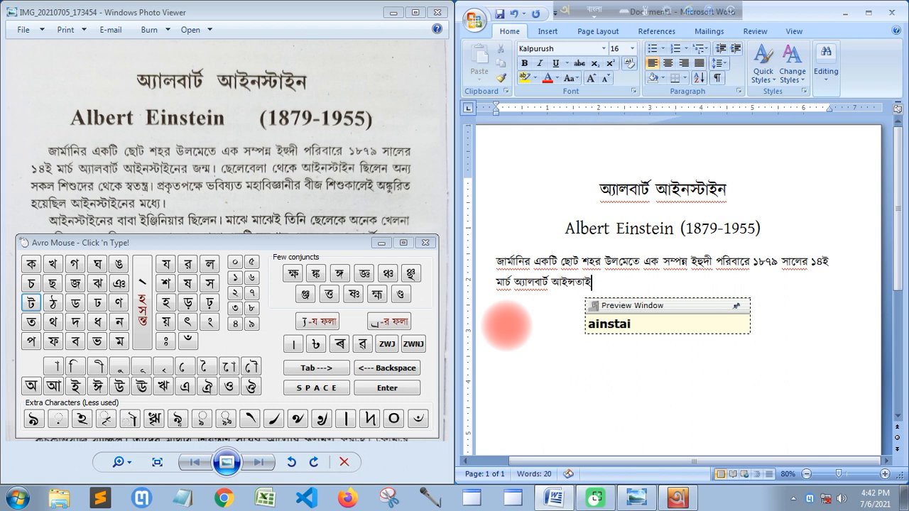
pyautogui.write('ner')
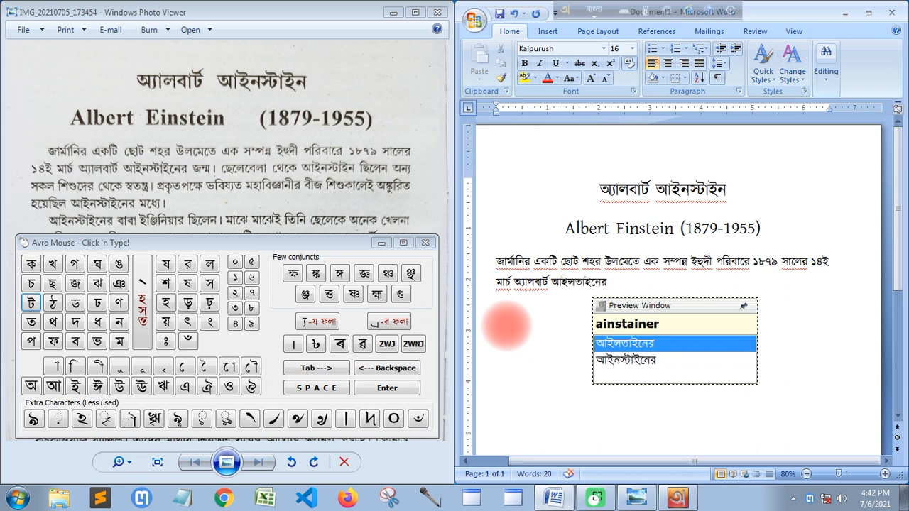
pyautogui.press('Down')
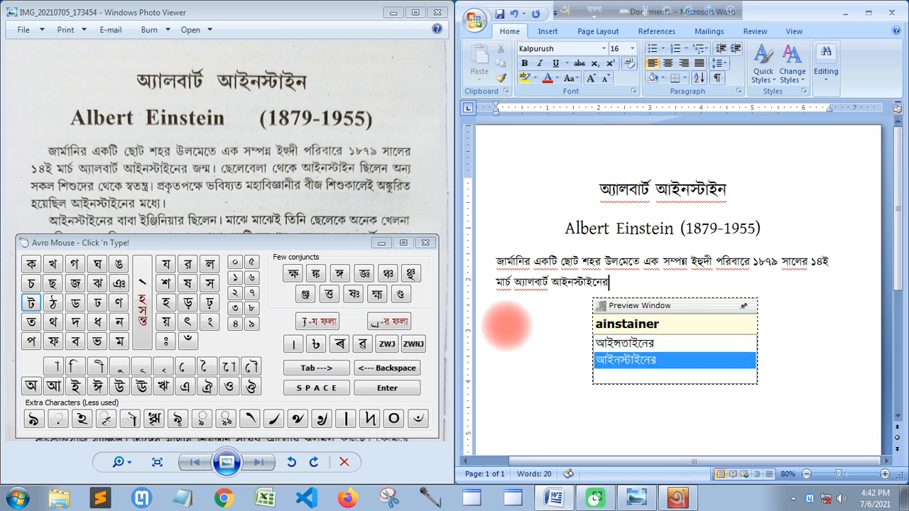
pyautogui.press('space')
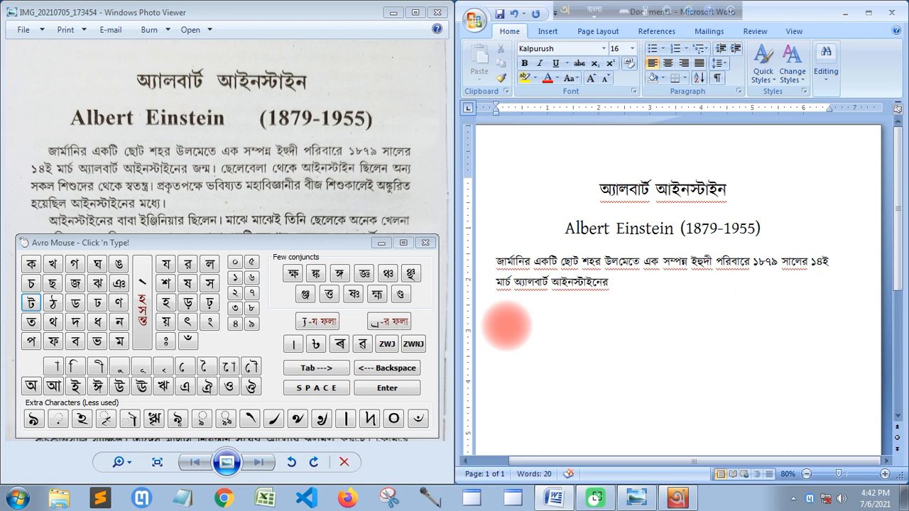
# Step: End the sentence with "জন্ম" written phonetically as "jnm", followed by a space and the Bangla full stop "।"
pyautogui.write('jnm')
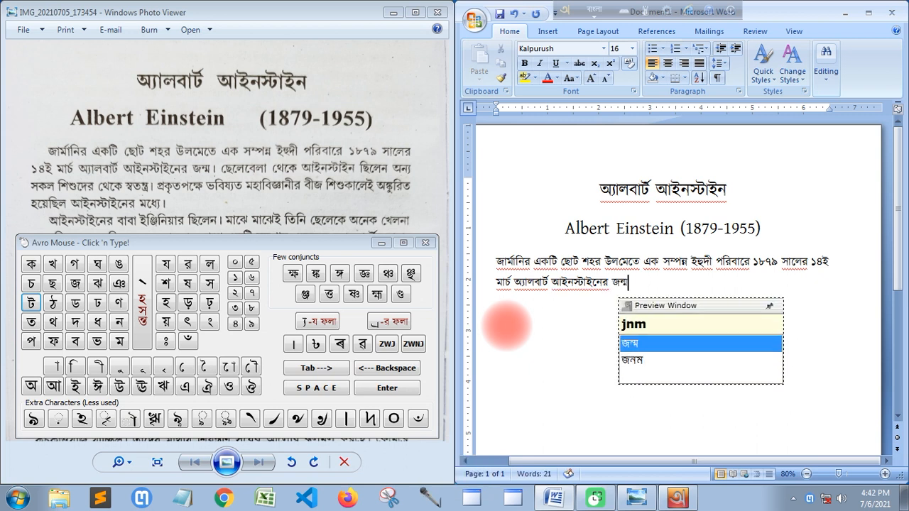
pyautogui.press('space')
pyautogui.write('.')
pyautogui.press('space')
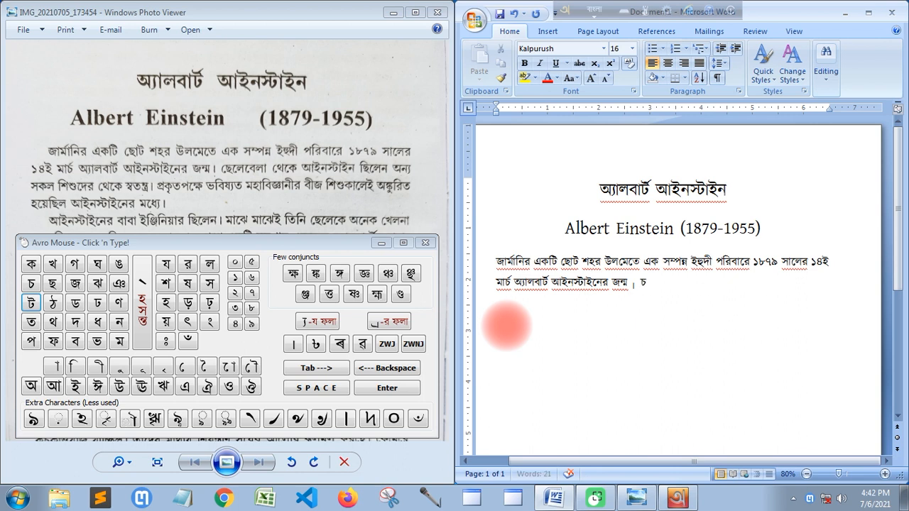
# Step: Begin the second sentence phonetically with "ছেলেবেলা থেকে" as "chelebela theke"
pyautogui.write('che')
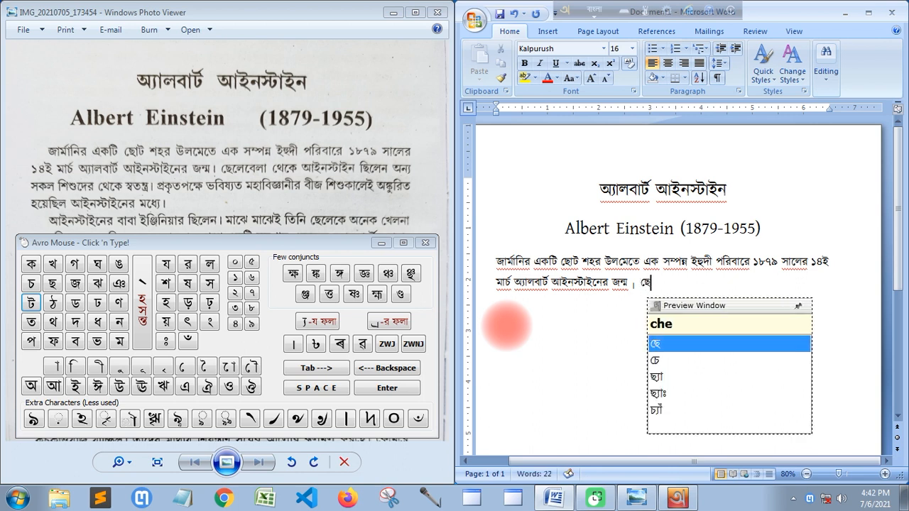
pyautogui.write('lebe')
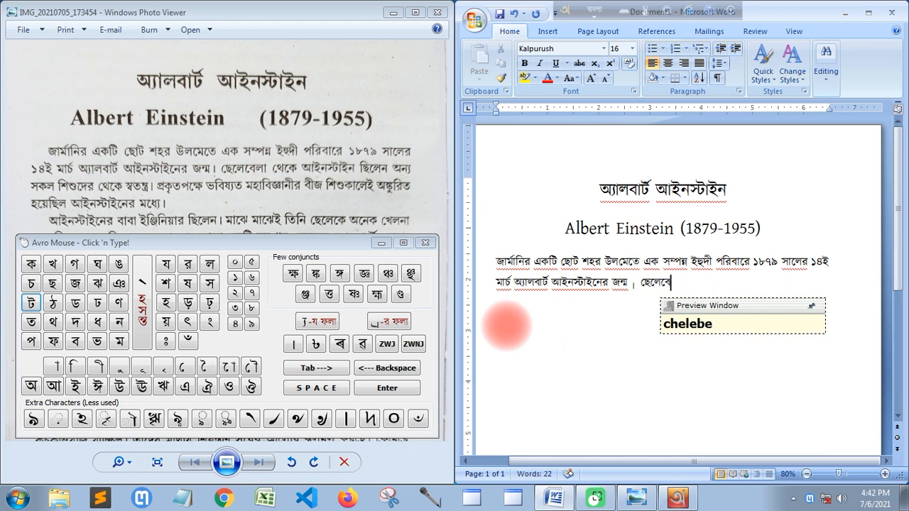
pyautogui.write('la')
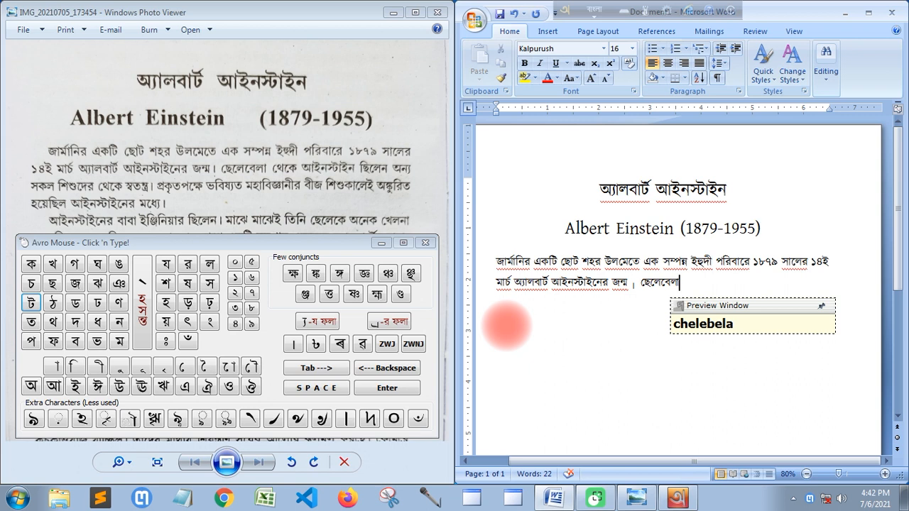
pyautogui.write(' theke')
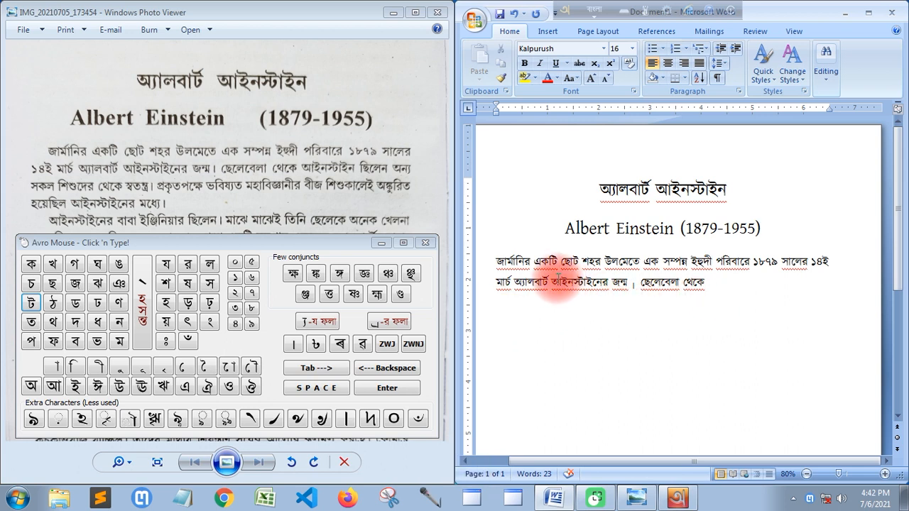
# Step: Copy "আইনস্টাইনে" from the first sentence to the end of the text and remove its final vowel sign to get "আইনস্টাইন"
pyautogui.moveTo(553, 282); pyautogui.dragTo(604, 286)
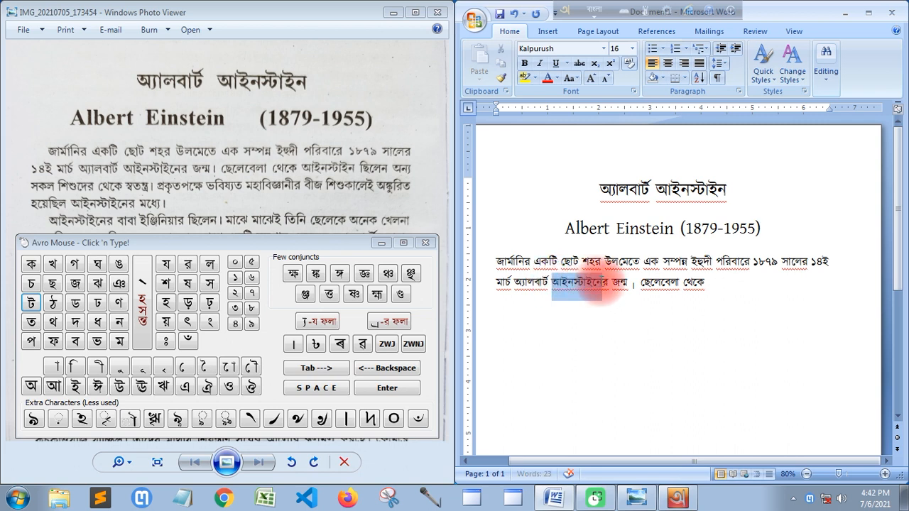
pyautogui.hotkey('ctrl', 'c')
pyautogui.click(751, 293)
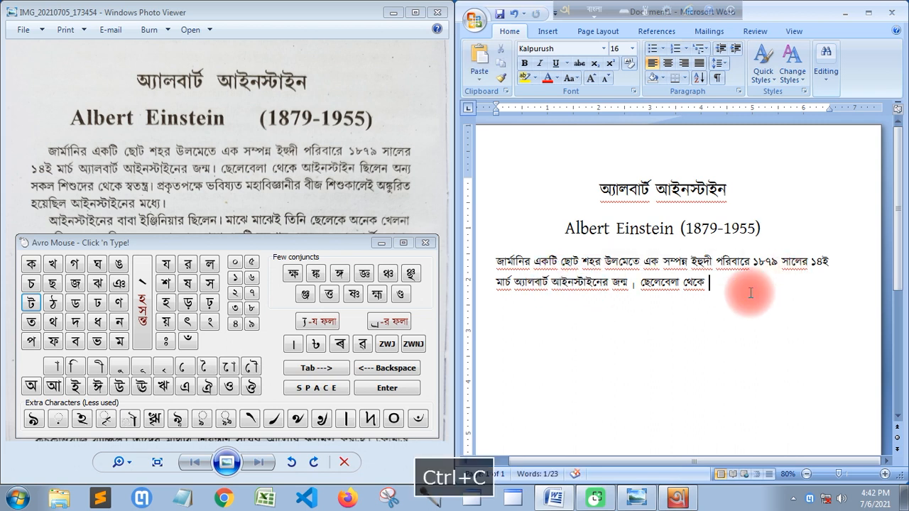
pyautogui.hotkey('ctrl', 'v')
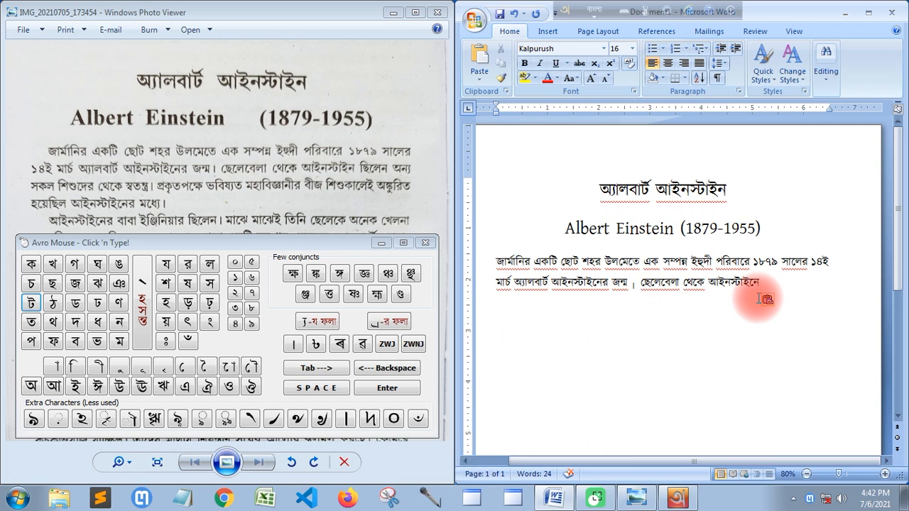
pyautogui.press('BackSpace')
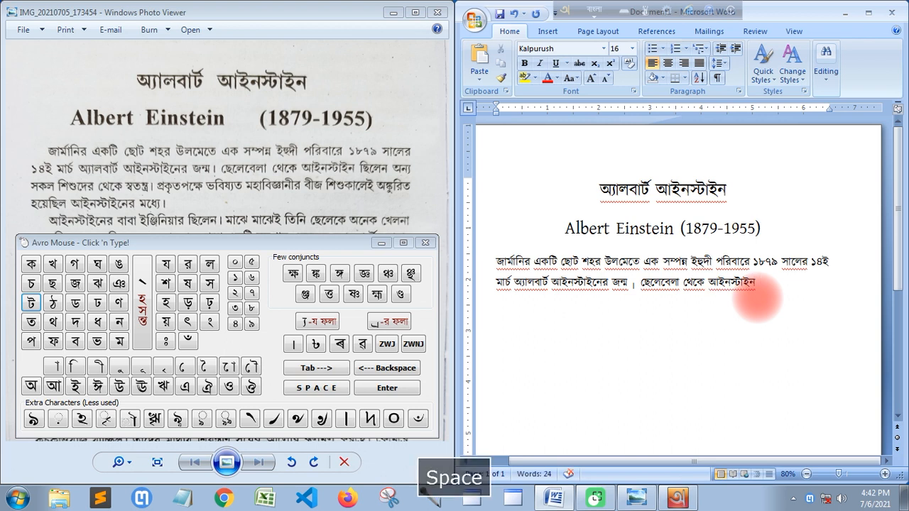
# Step: Continue the second sentence phonetically with "ছিলেন অন্য সকল" as "chilen ony skl"
pyautogui.write('chile')
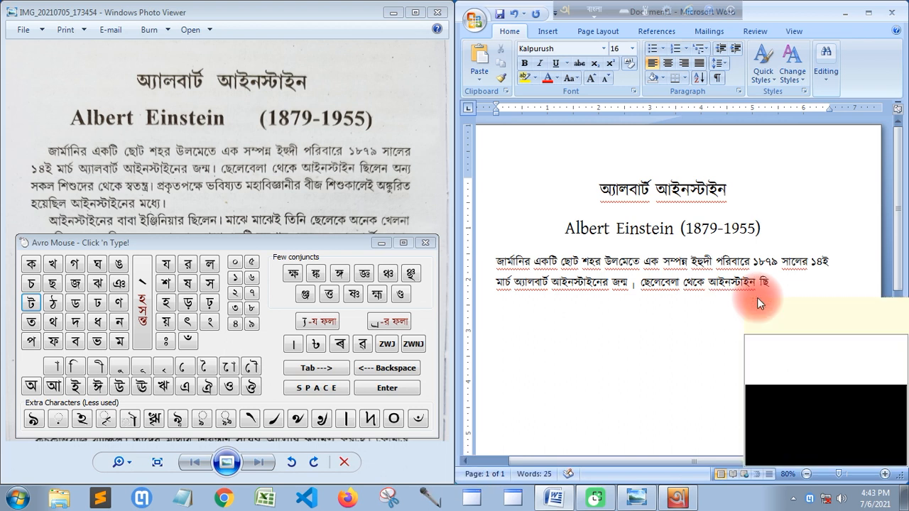
pyautogui.write('n')
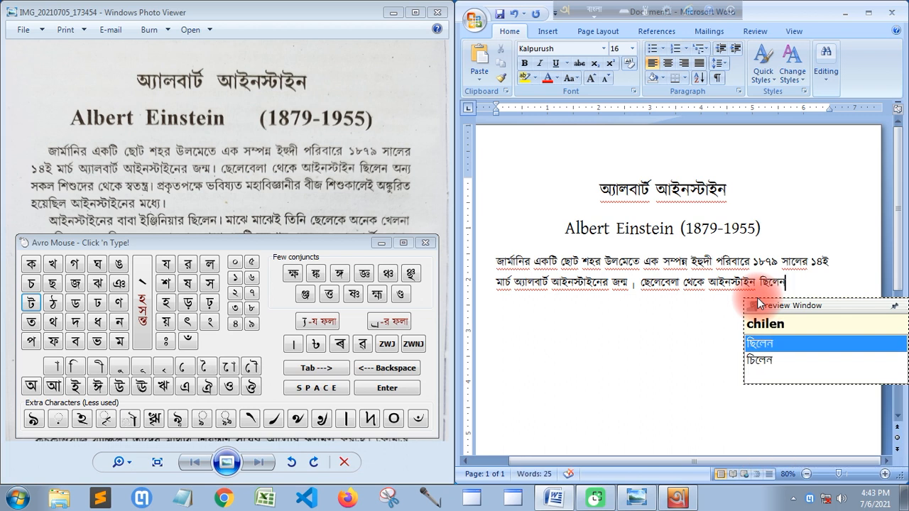
pyautogui.write(' o')
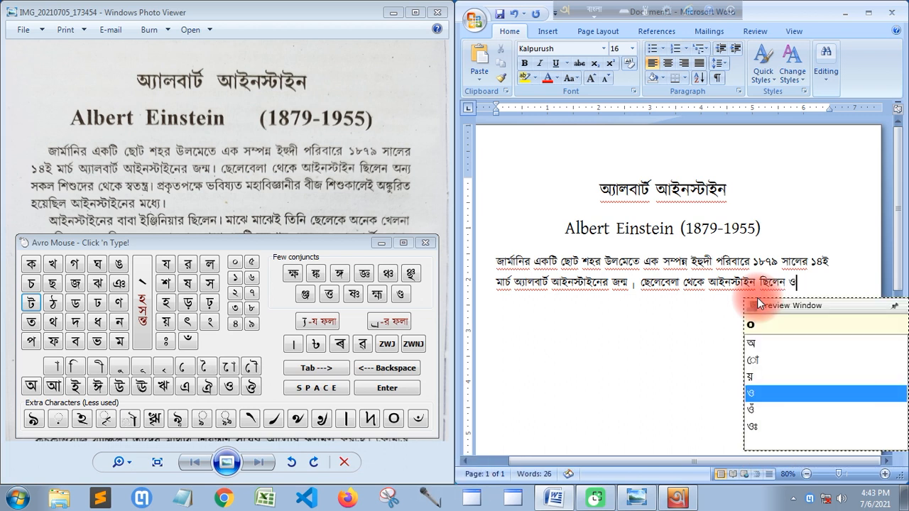
pyautogui.write('ny')
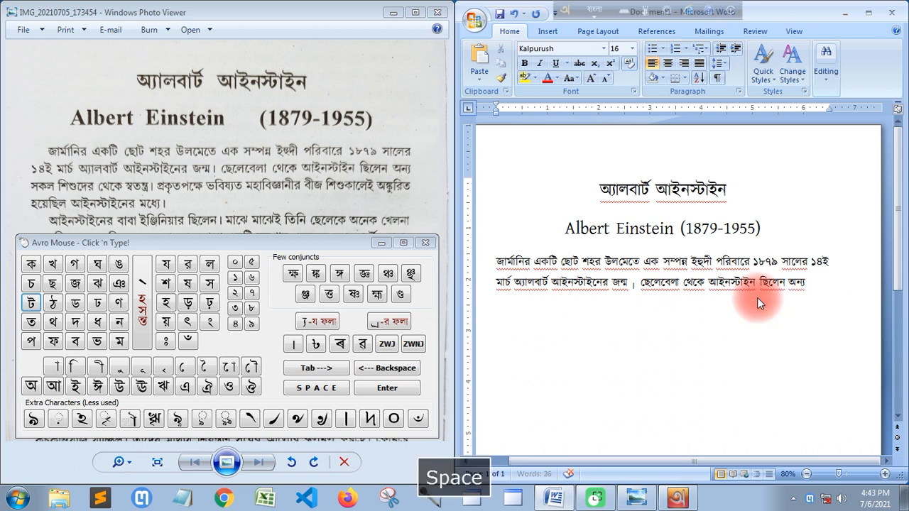
pyautogui.write(' skl')
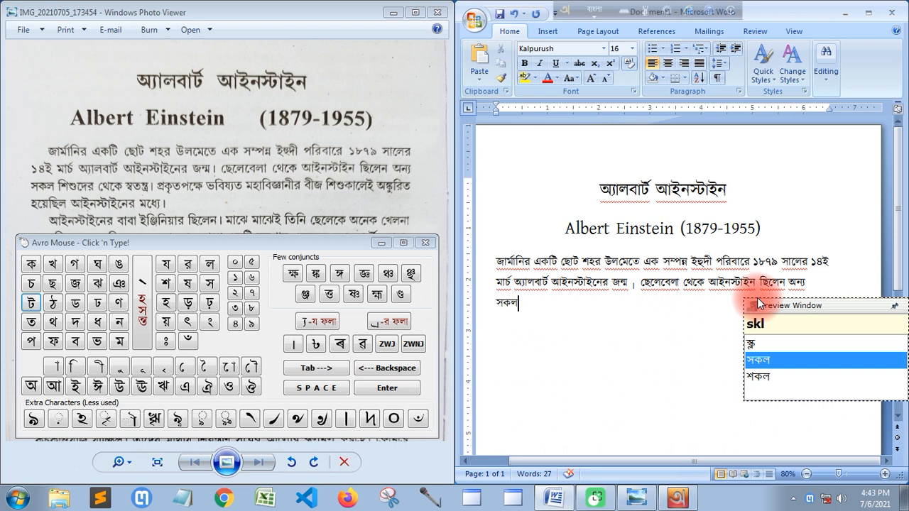
# Step: Add "শিশুদের থেকে" phonetically as "sisuder theke", choosing the suggested spelling "শিশুদের" for the first word
pyautogui.write(' s')
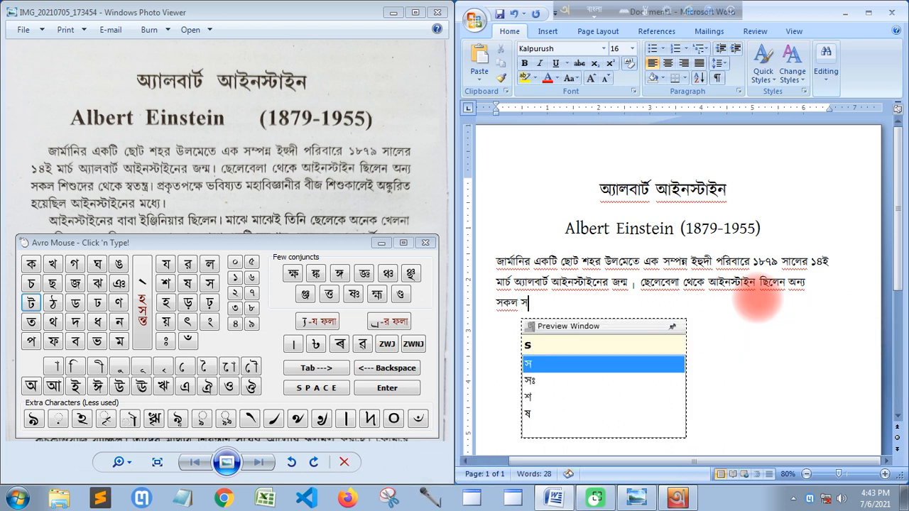
pyautogui.write('isu')
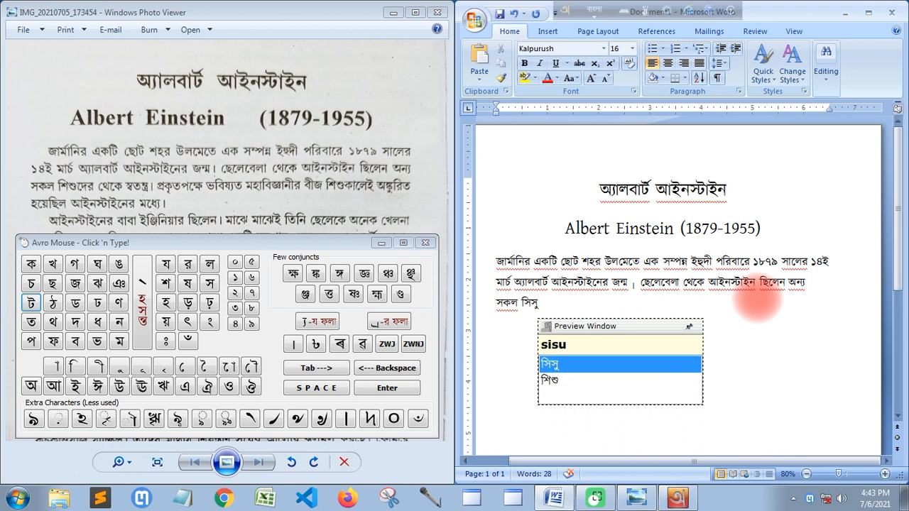
pyautogui.write('der')
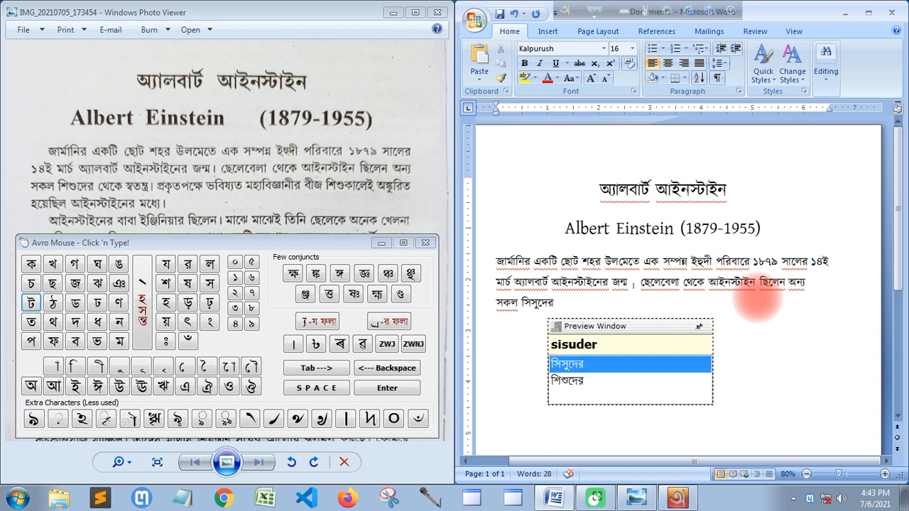
pyautogui.press('Down')
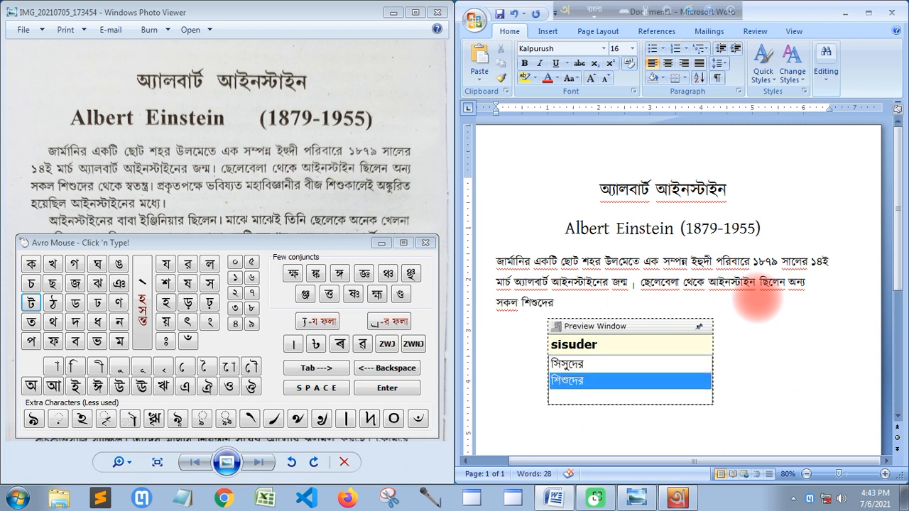
pyautogui.press('space')
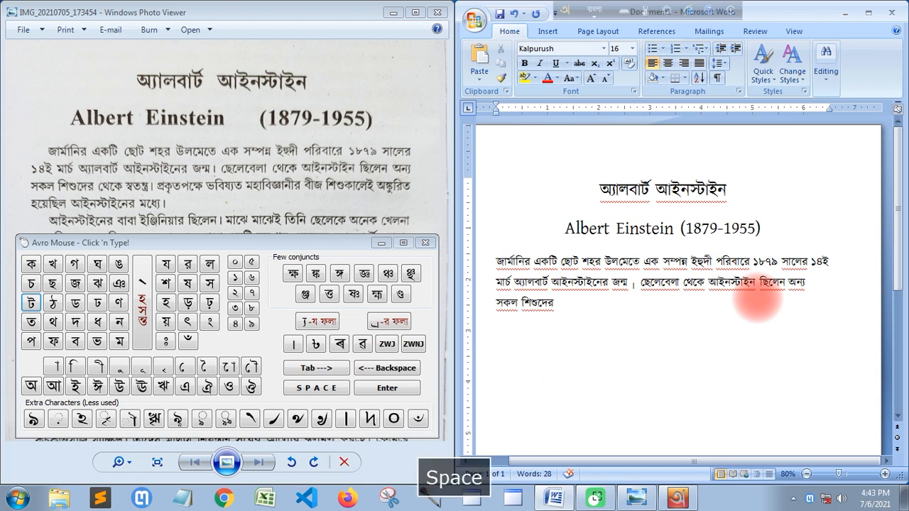
pyautogui.write('theke')
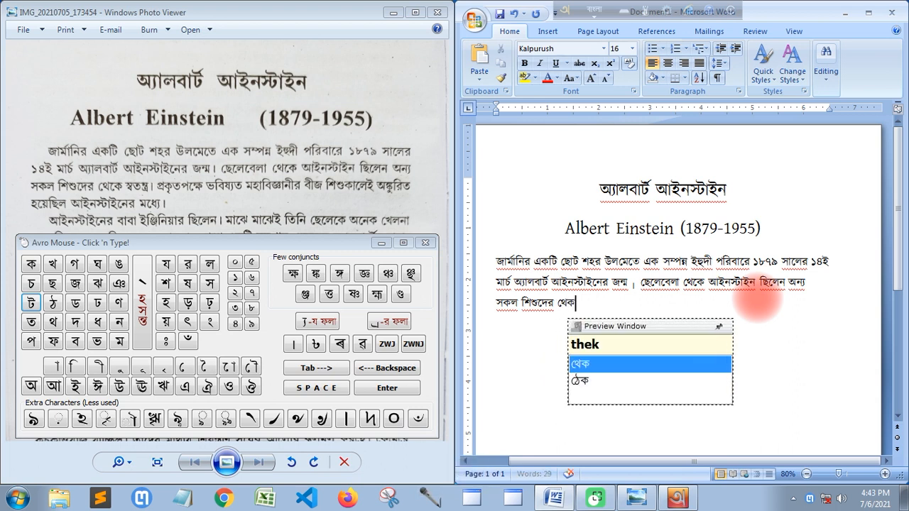
pyautogui.press('space')
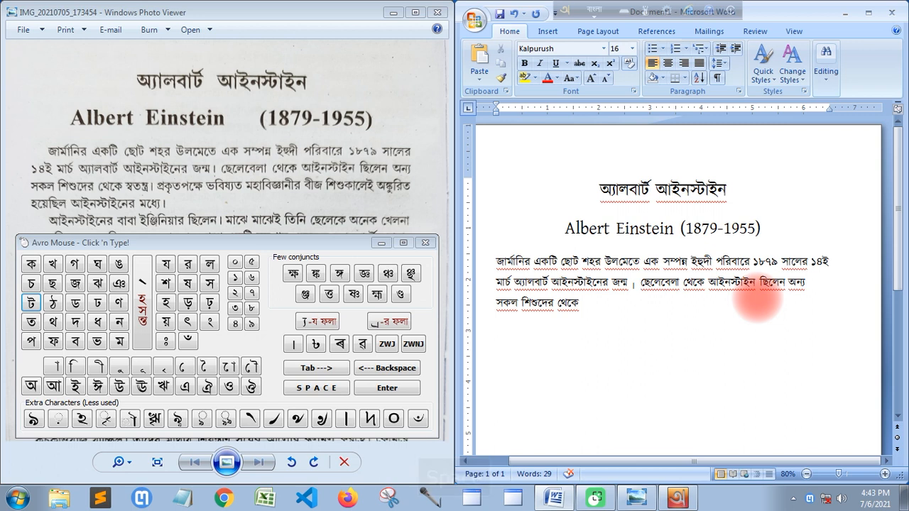
# Step: End the second sentence with "স্বতন্ত্র" written phonetically as "sbtntr", followed by a space and the Bangla full stop "।"
pyautogui.write('sb')
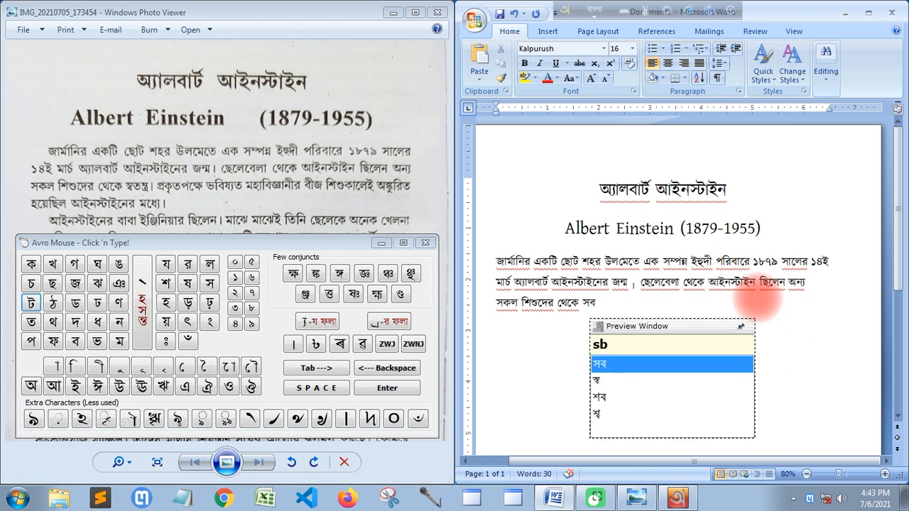
pyautogui.write('tn')
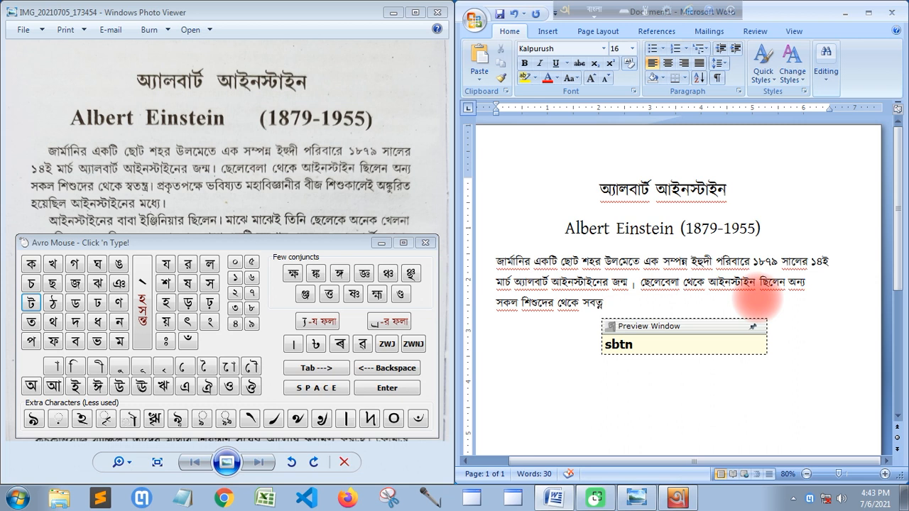
pyautogui.write('tr')
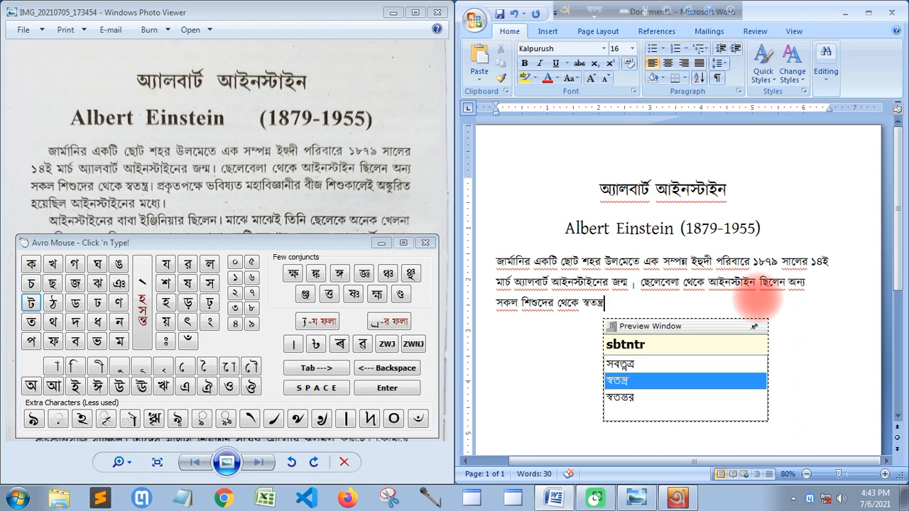
pyautogui.press('BackSpace')
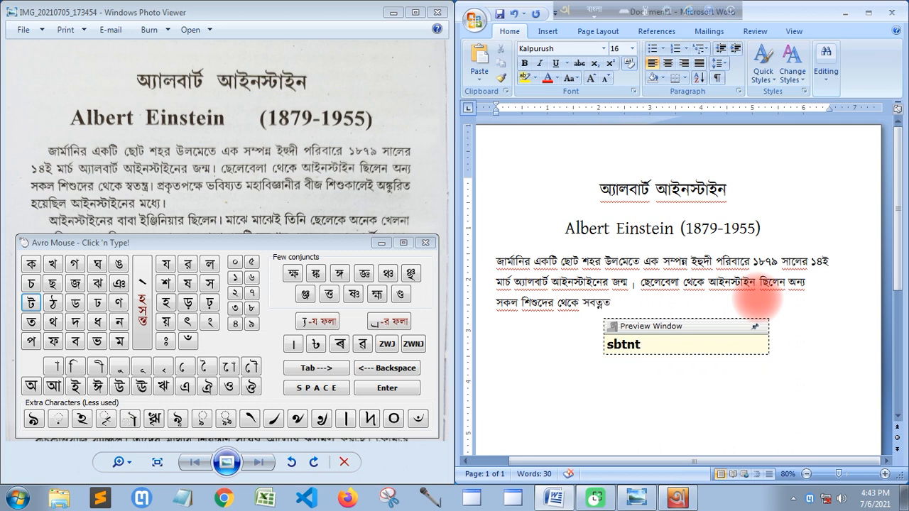
pyautogui.write('r')
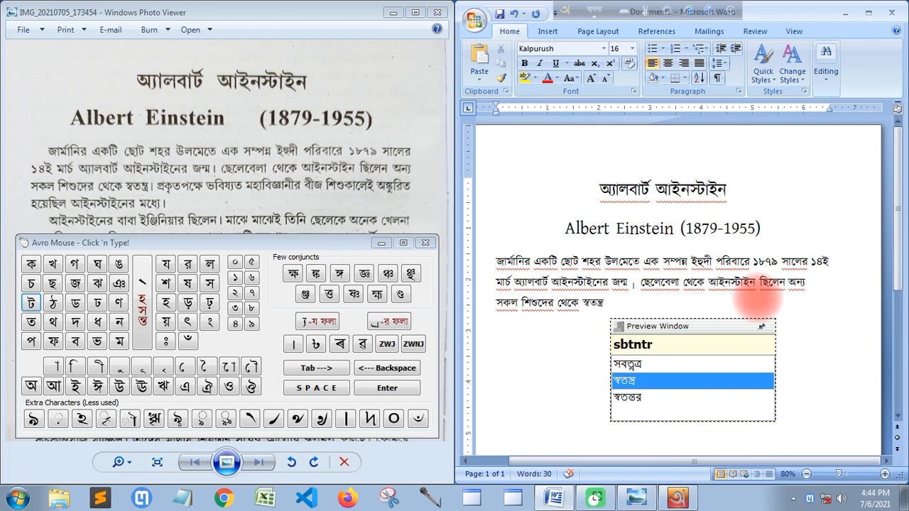
pyautogui.write(' .')
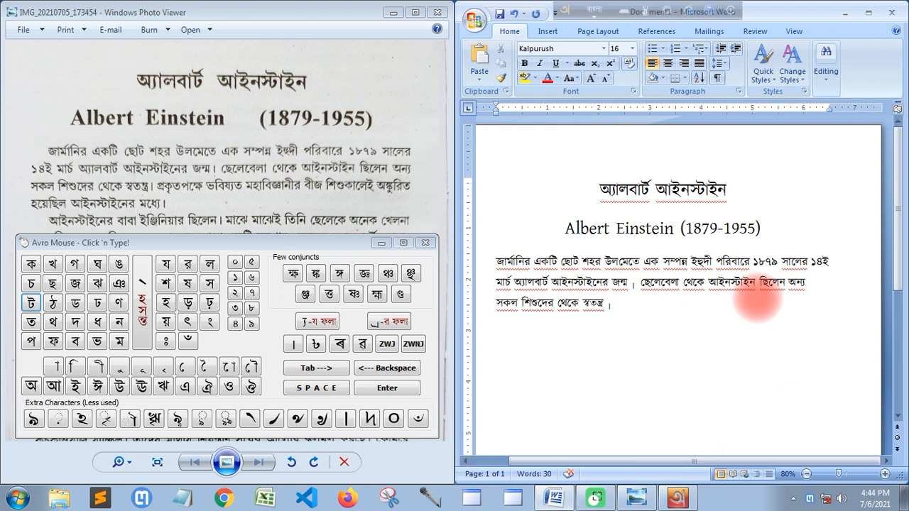
# Step: Begin the third sentence phonetically with "প্রকৃতপক্ষে ভবি" as "prkrritpkhe vbi", choosing the spelling with the "ক্ষ" conjunct for the first word
pyautogui.write('p')
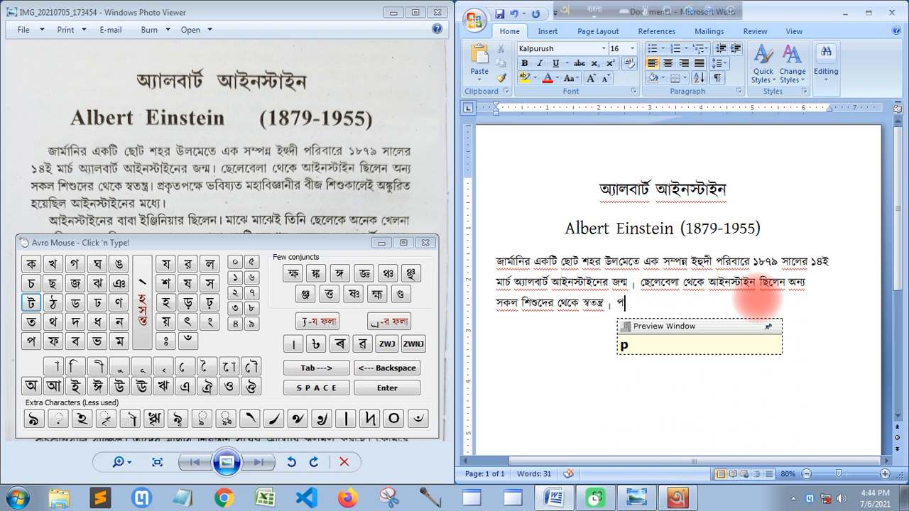
pyautogui.write('rk')
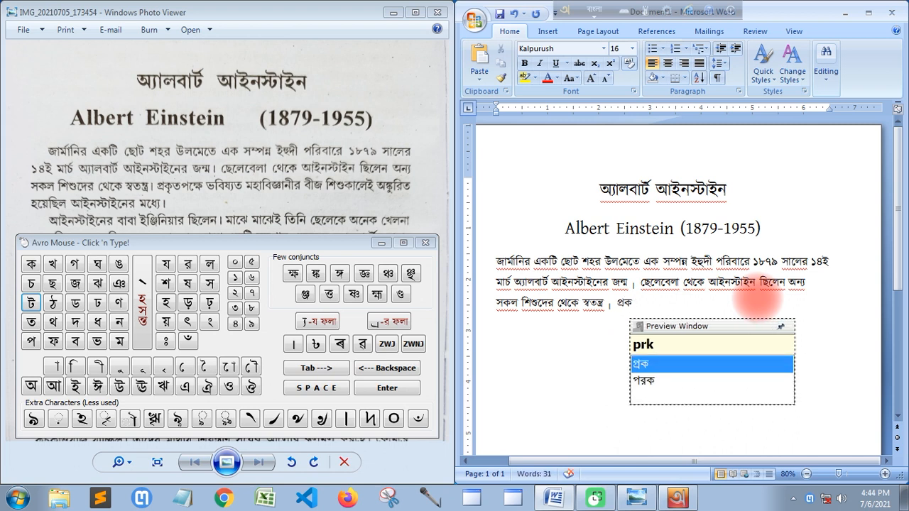
pyautogui.write('rri')
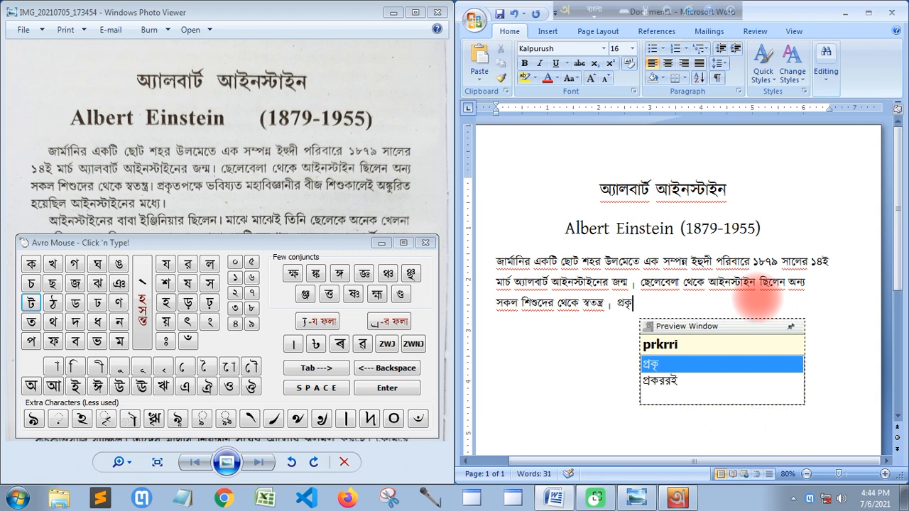
pyautogui.write('t')
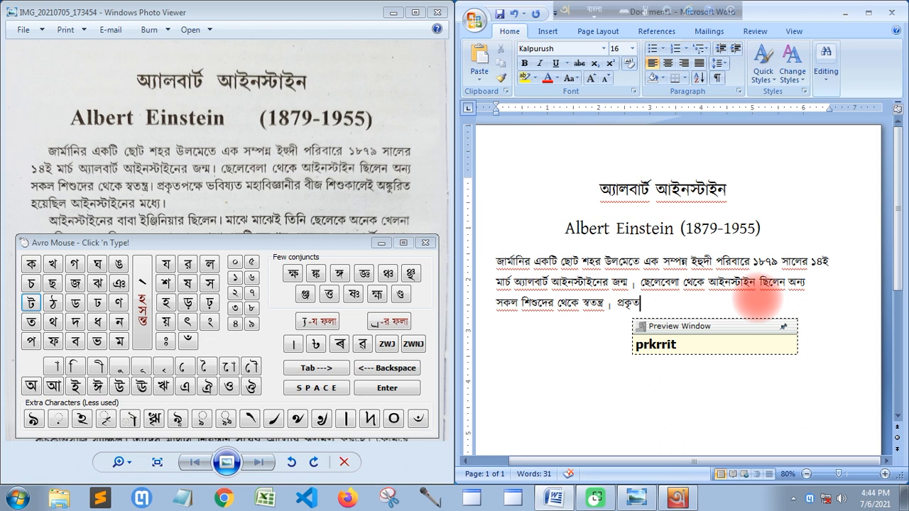
pyautogui.write('pkh')
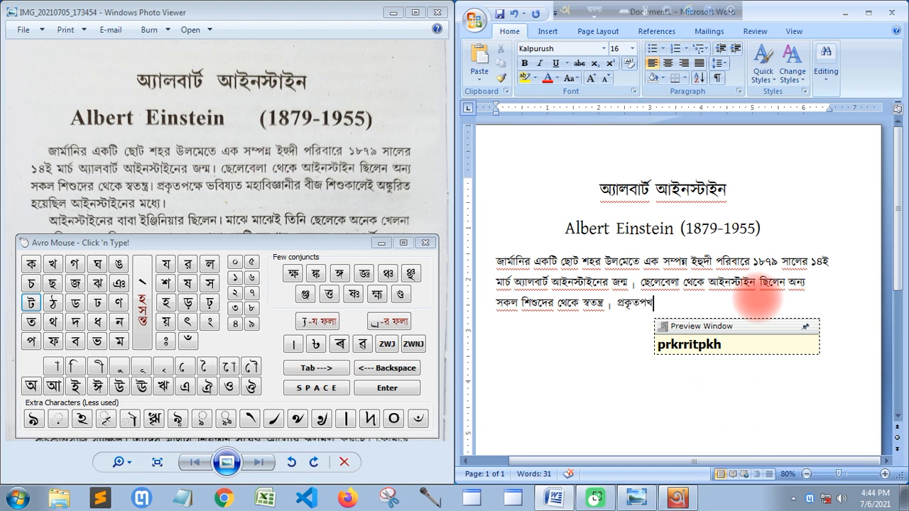
pyautogui.write('e')
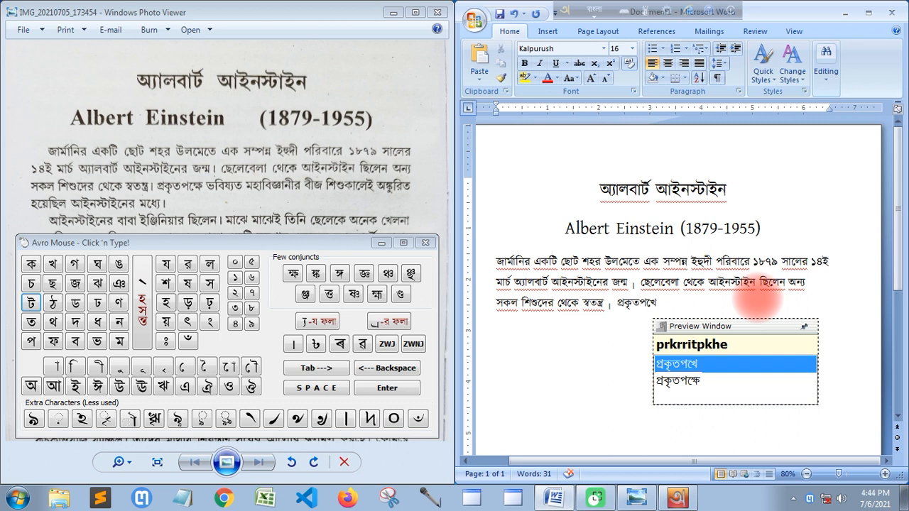
pyautogui.press('Down')
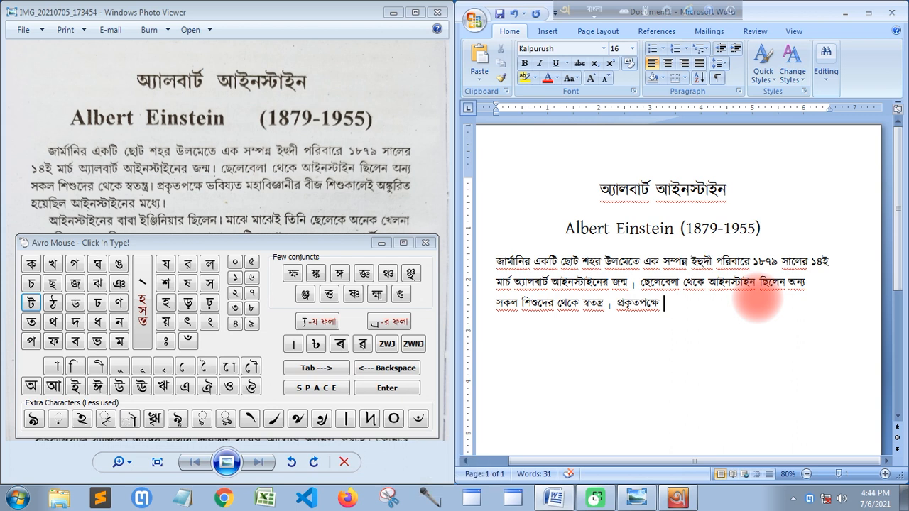
pyautogui.write('v')
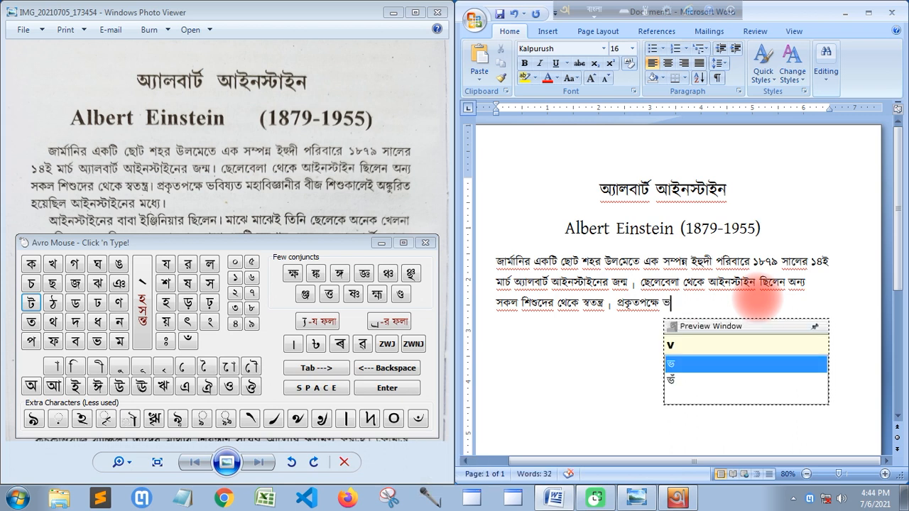
pyautogui.write('bi')
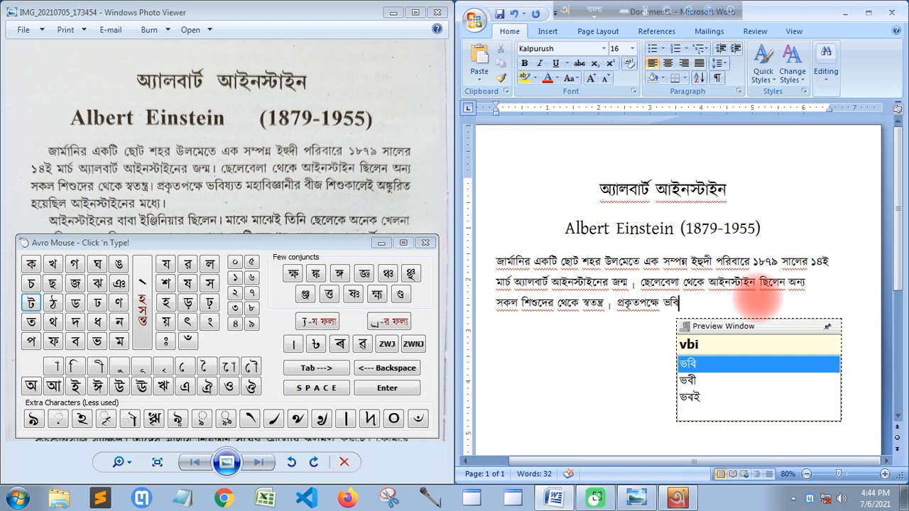
pyautogui.write('syt')
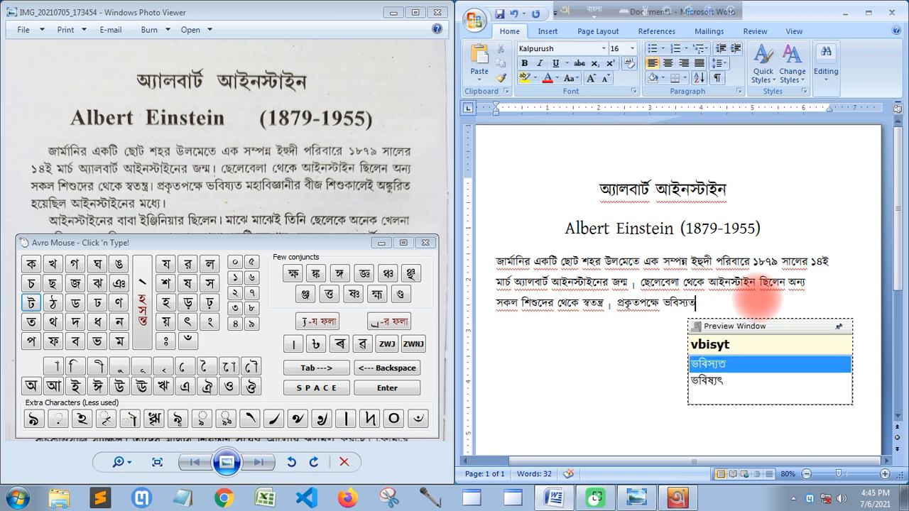
pyautogui.press('Down')
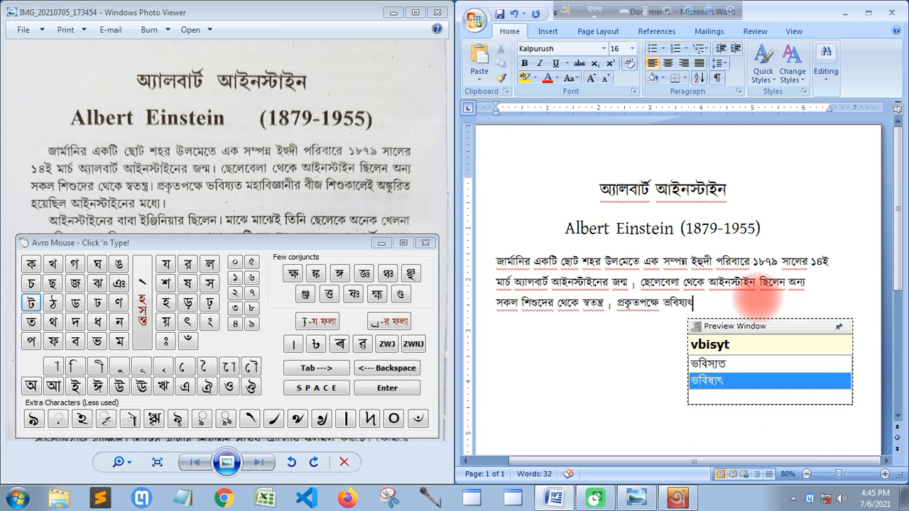
pyautogui.press('BackSpace')
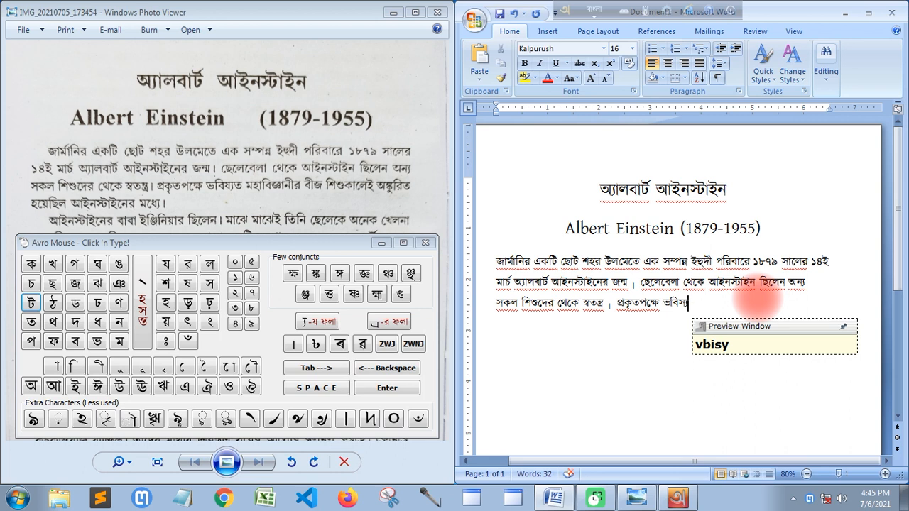
pyautogui.write('t')
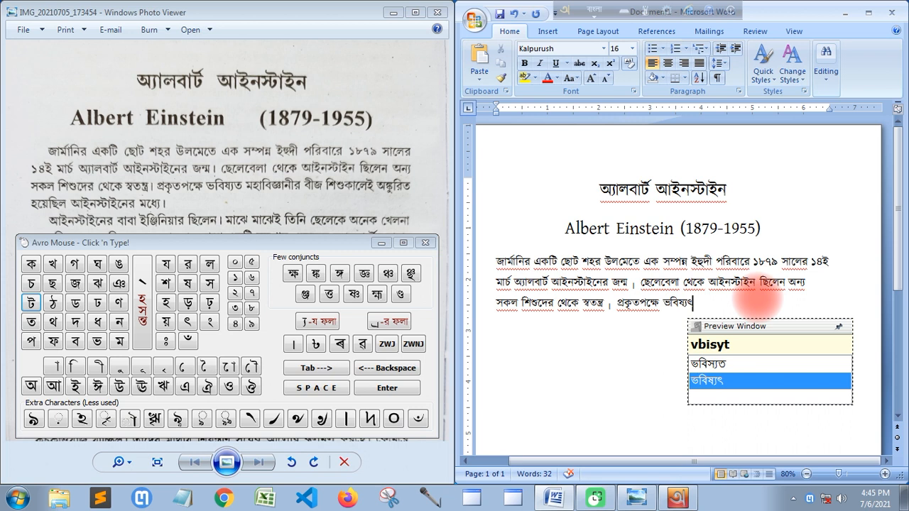
pyautogui.press('BackSpace')
pyautogui.press('BackSpace')
pyautogui.press('BackSpace')
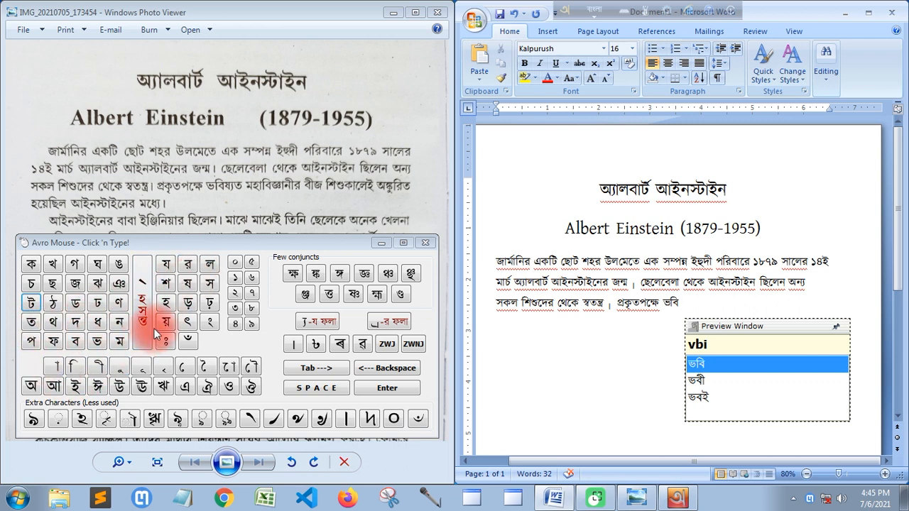
# Step: Complete the word "ভবিষ্যত" after "ভবি" with Avro Mouse by inserting "ষ", the য-ফলা and "ত"
pyautogui.click(190, 286)
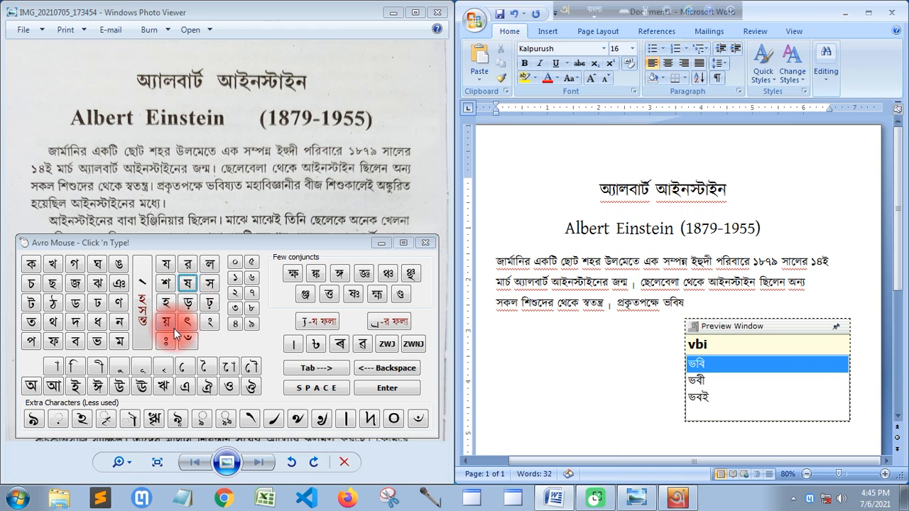
pyautogui.click(316, 323)
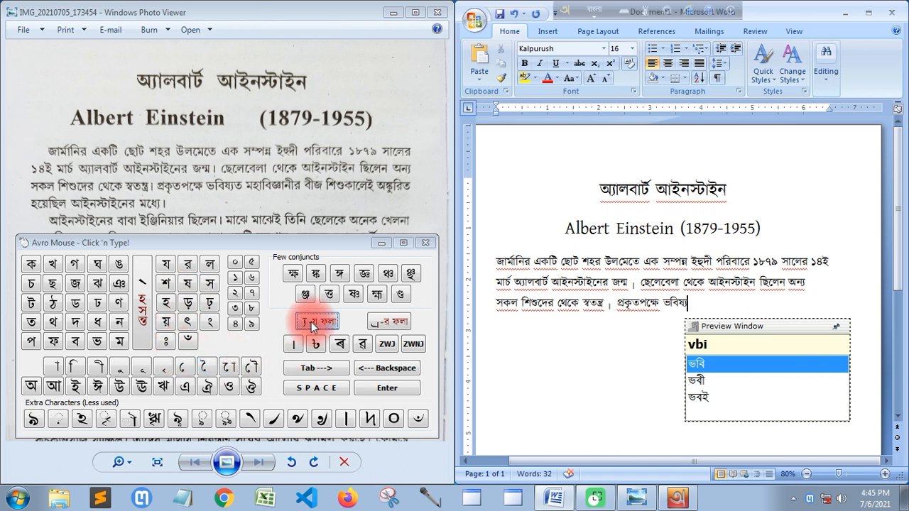
pyautogui.click(30, 323)
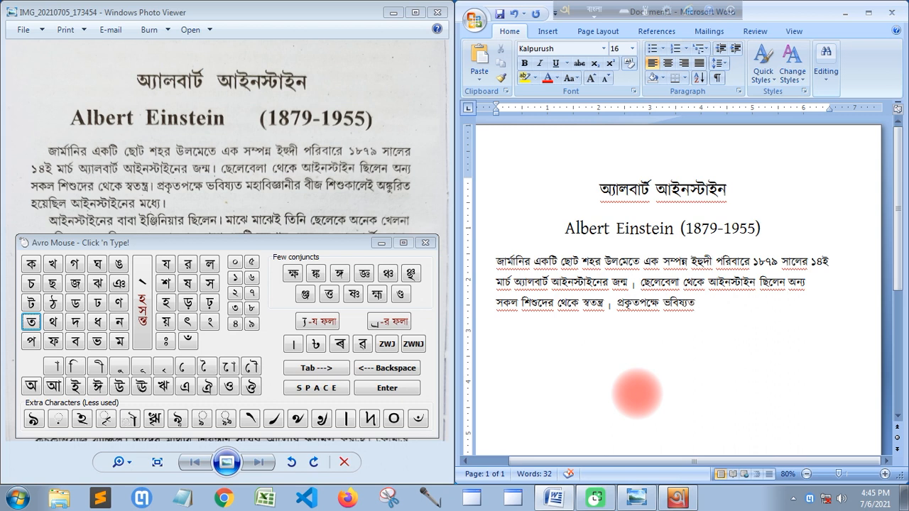
# Step: Try to write "মহাবিজ্ঞানীর" phonetically as "mhabinganir" after "ভবিষ্যত"
pyautogui.write('mha')
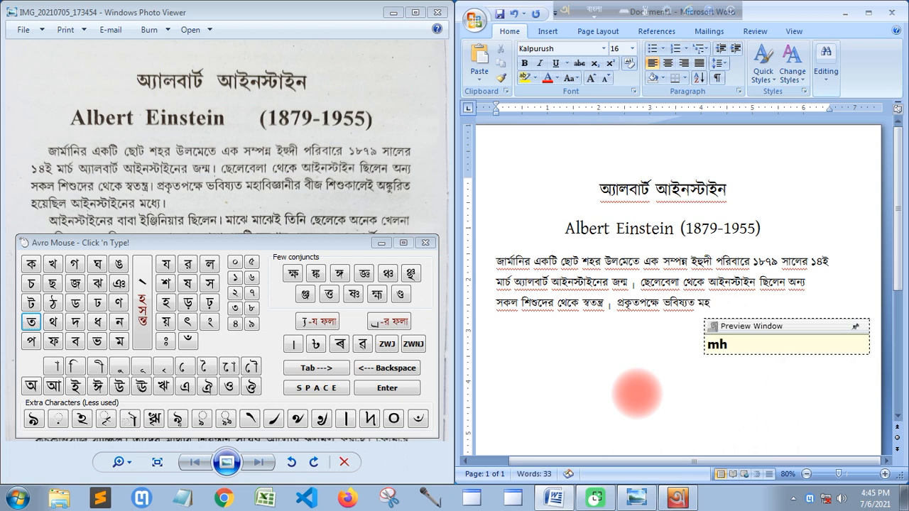
pyautogui.write('bin')
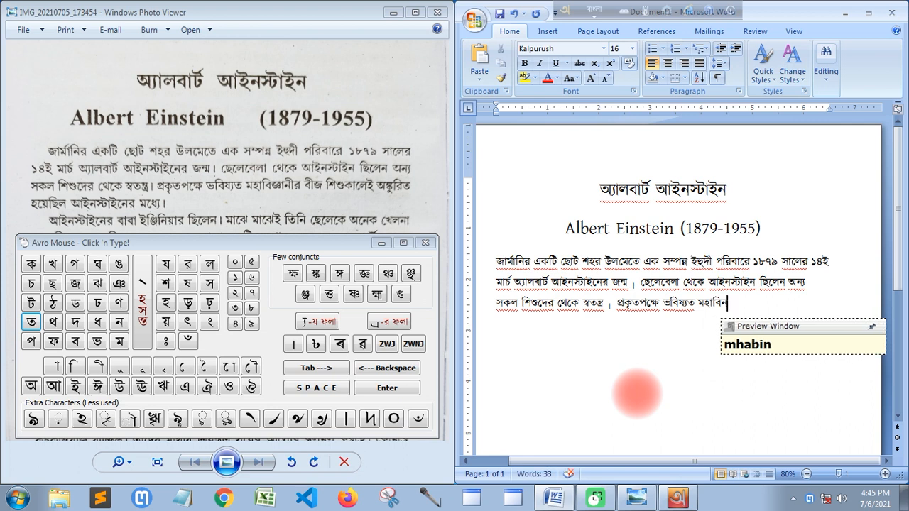
pyautogui.write('g')
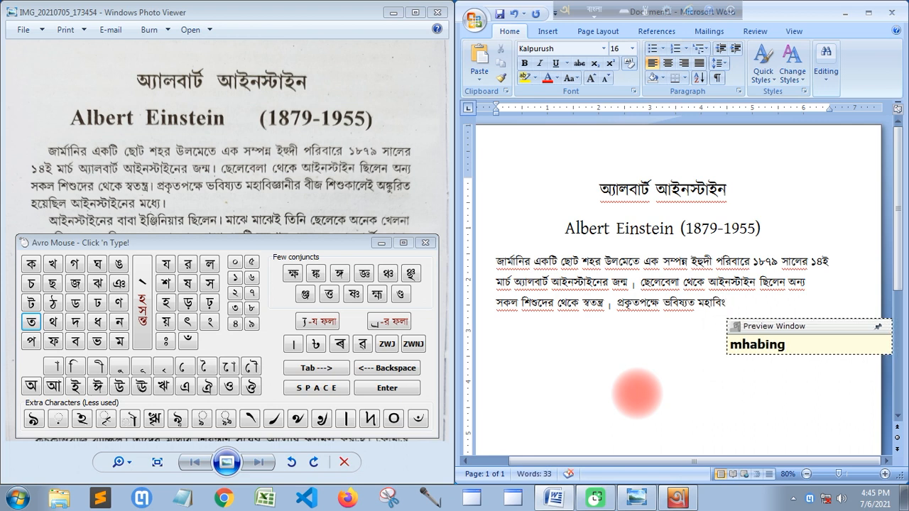
pyautogui.write('an')
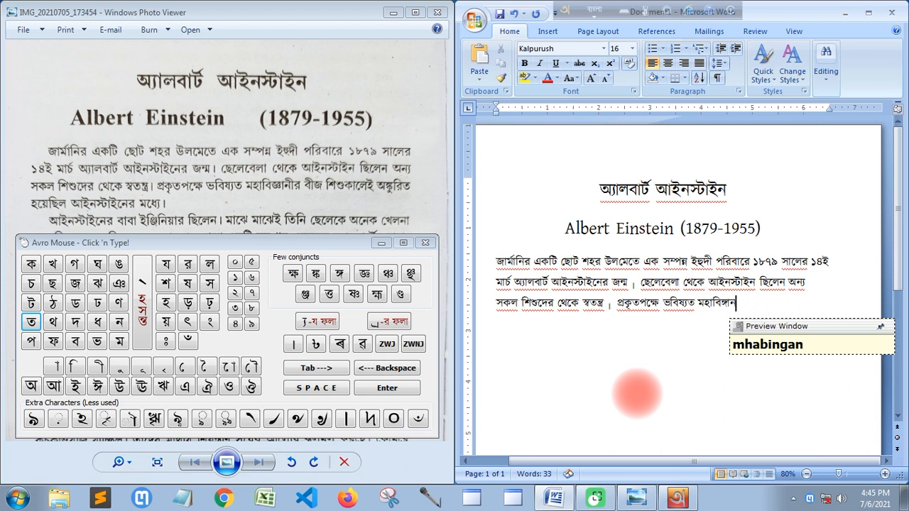
pyautogui.write('ir')
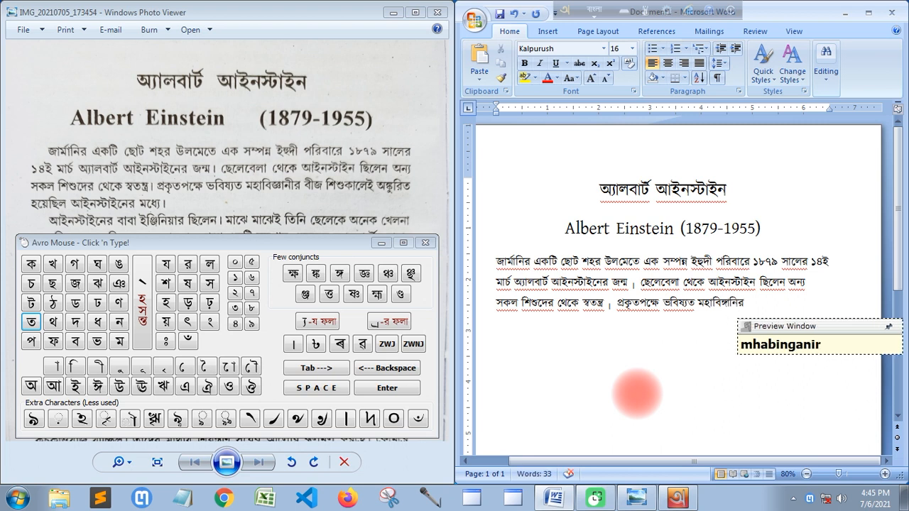
# Step: Delete the wrongly spelled ending of the last word back to "মহাব"
pyautogui.press('BackSpace')
pyautogui.press('BackSpace')
pyautogui.press('BackSpace')
pyautogui.press('BackSpace')
pyautogui.press('BackSpace')
pyautogui.press('BackSpace')
pyautogui.press('BackSpace')
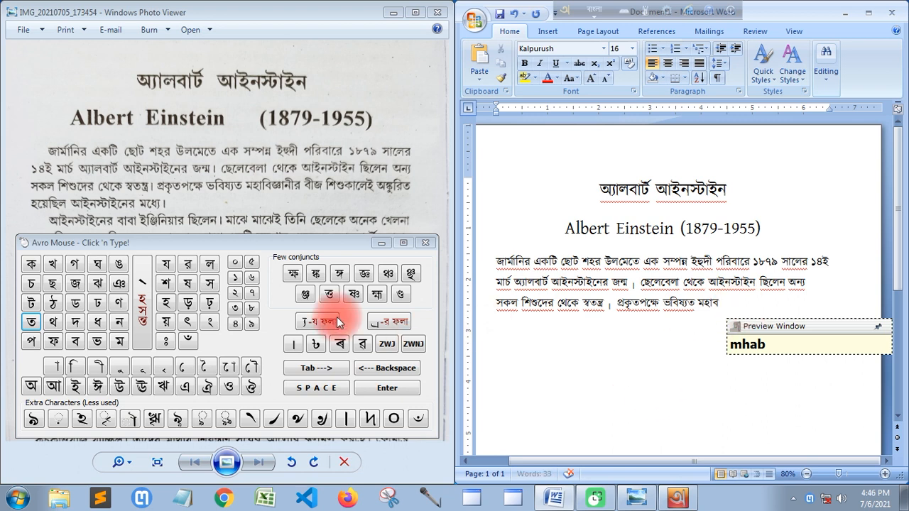
# Step: Complete "মহাবিজ্ঞানীর" after "মহাব" with Avro Mouse by inserting "ি", the conjunct "জ্ঞ", "া", "ন", "ী" and "র"
pyautogui.click(76, 366)
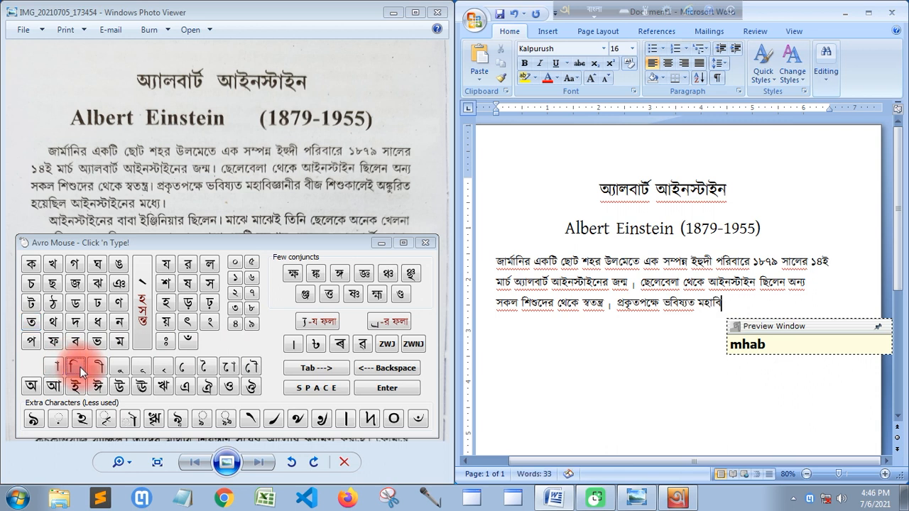
pyautogui.click(366, 280)
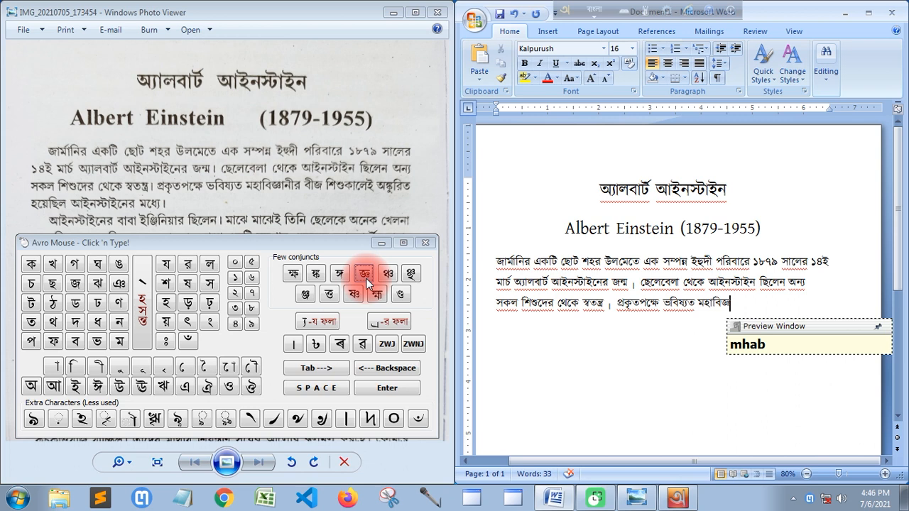
pyautogui.click(59, 369)
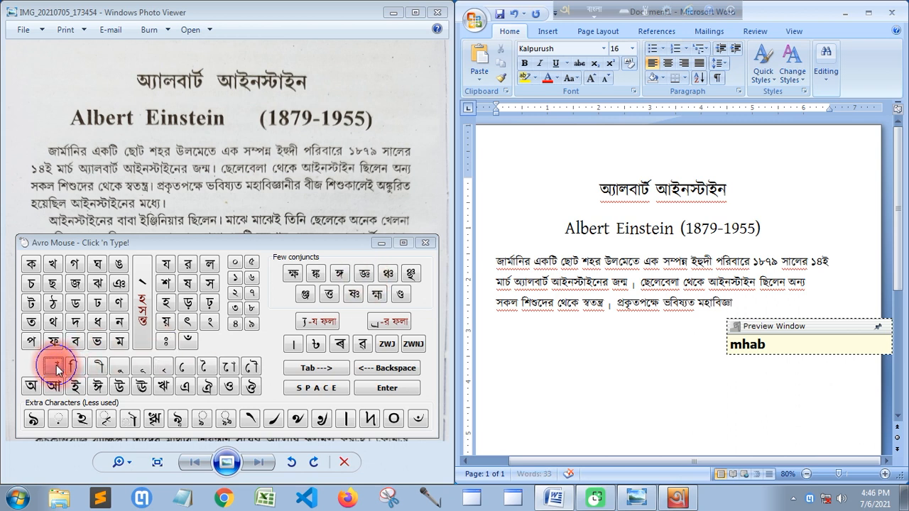
pyautogui.click(119, 321)
pyautogui.click(100, 367)
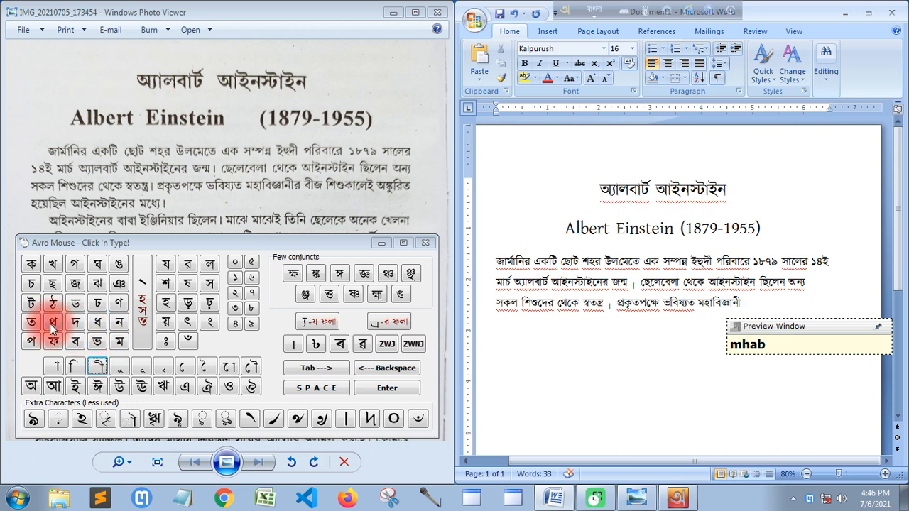
pyautogui.click(187, 264)
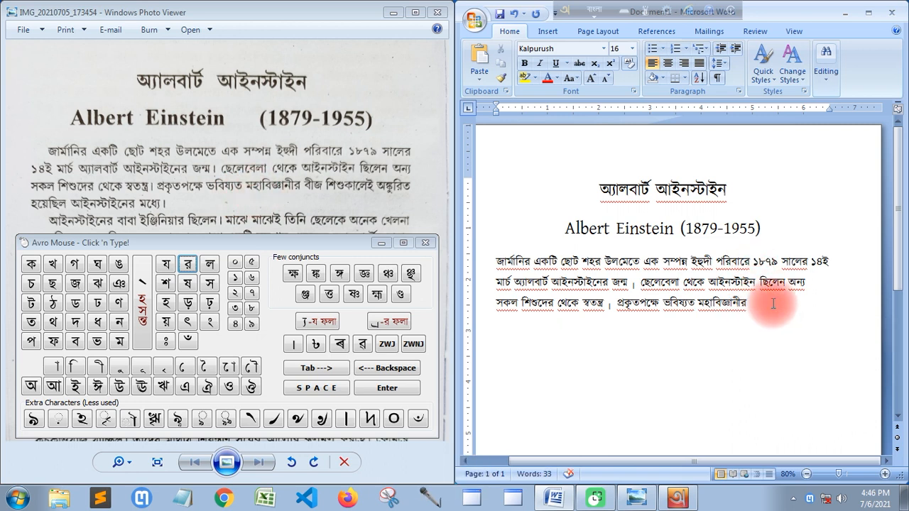
# Step: Try the phonetic spellings "bij" and "bIj" for the word "বীজ", and erase the word again
pyautogui.write('b')
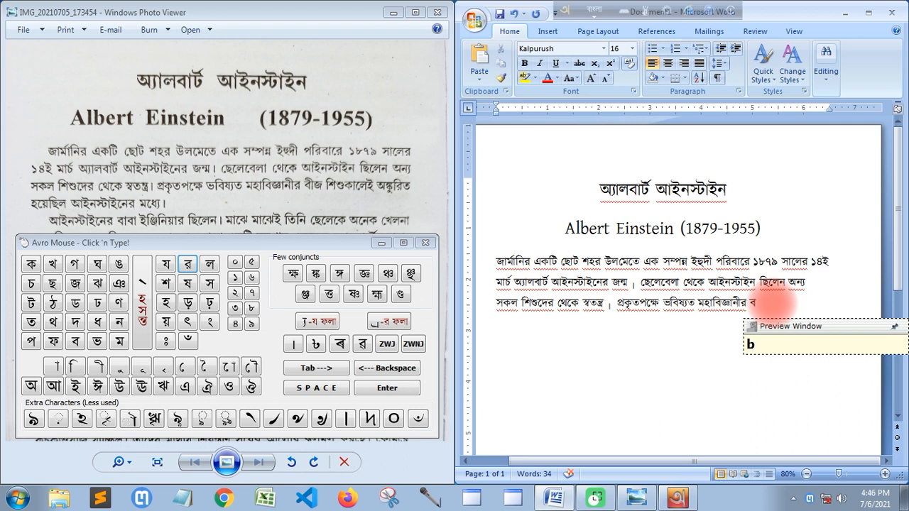
pyautogui.write('ij')
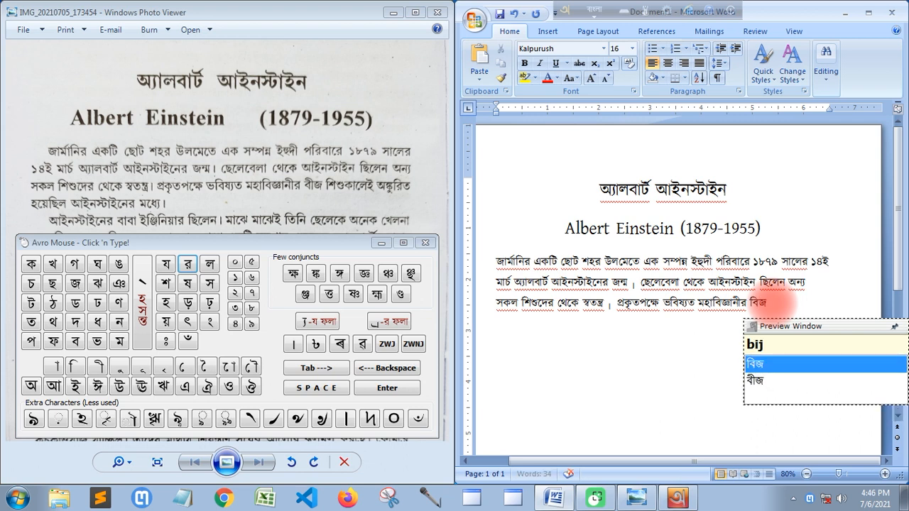
pyautogui.press('BackSpace')
pyautogui.press('BackSpace')
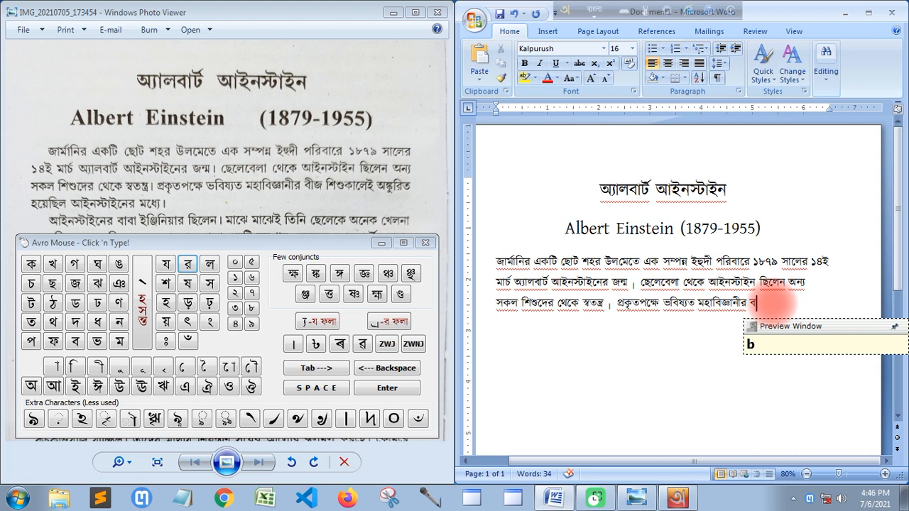
pyautogui.write('I')
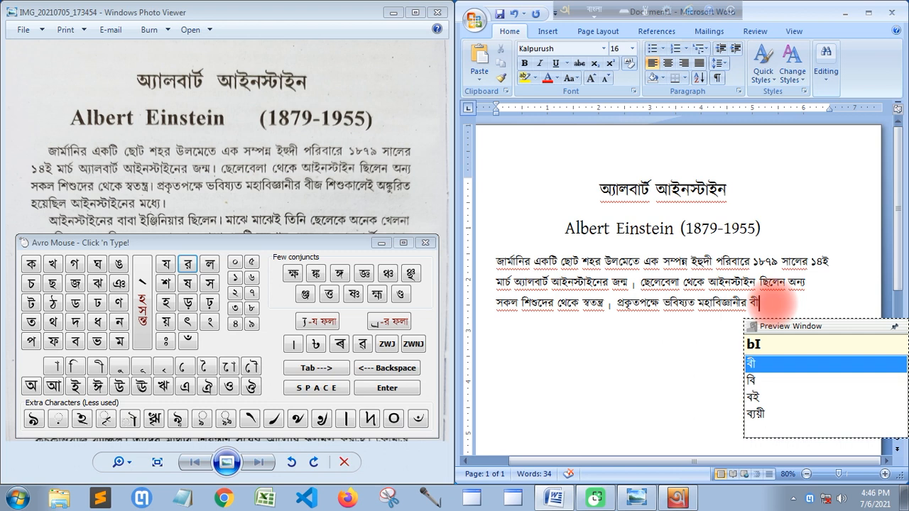
pyautogui.write('j')
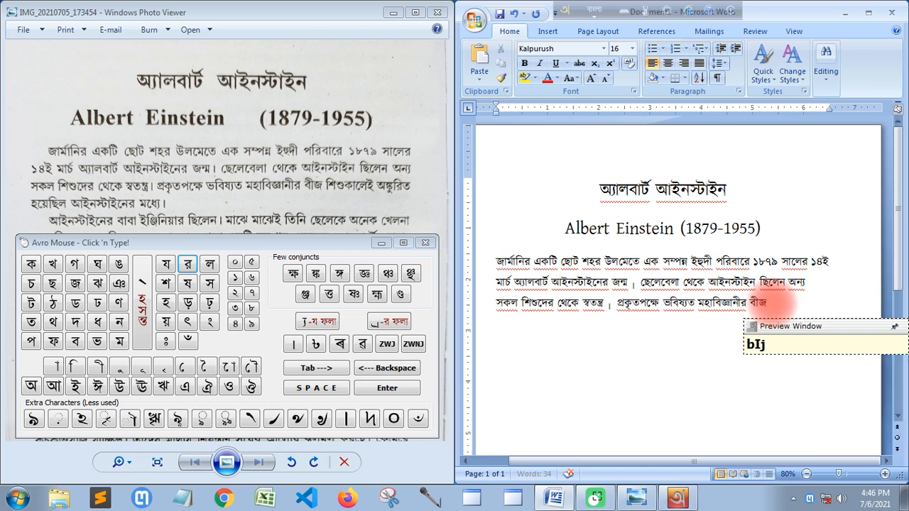
pyautogui.press('BackSpace')
pyautogui.press('BackSpace')
pyautogui.press('BackSpace')
# Step: Write "বীজ" phonetically as "bij", choosing the suggested spelling with the long "ী", followed by a space
pyautogui.write('bij')
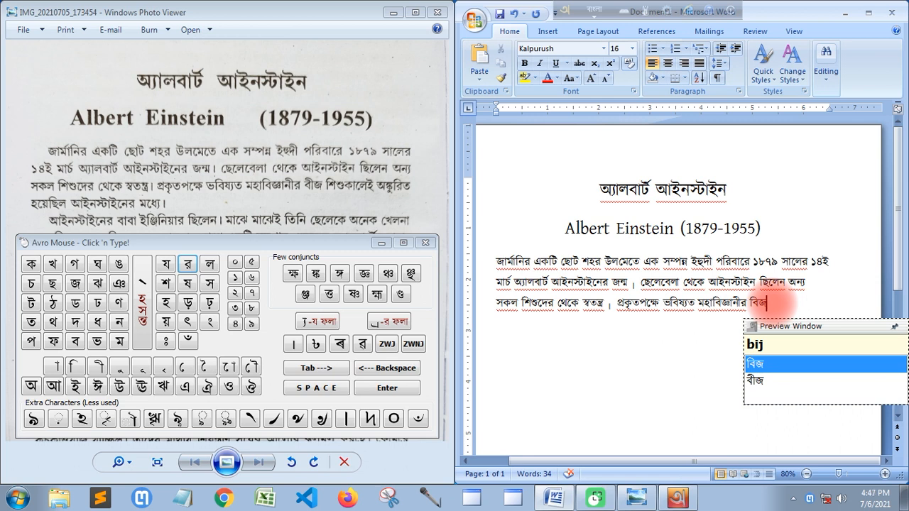
pyautogui.press('Down')
pyautogui.press('space')
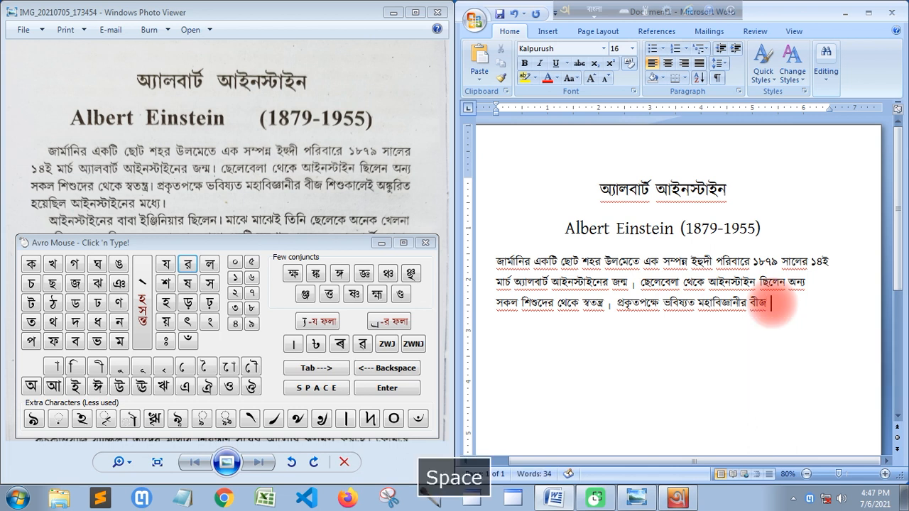
# Step: Add "শিশুকালেই" phonetically as "sisukalei", choosing the suggested spelling with "শ", followed by a space
pyautogui.write('s')
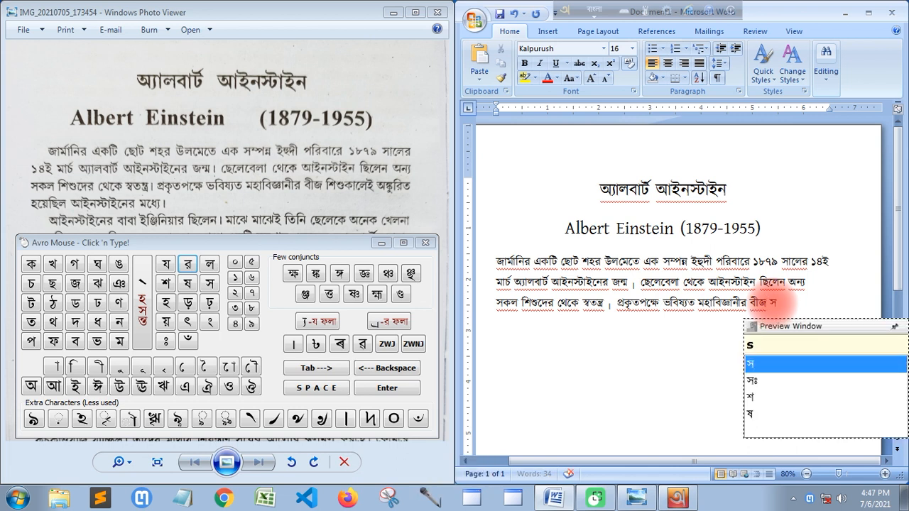
pyautogui.write('isukal')
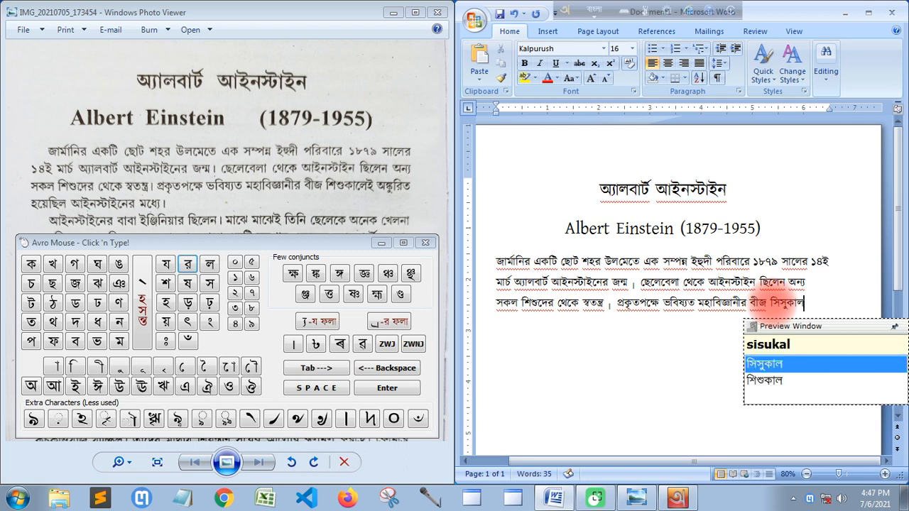
pyautogui.write('ei')
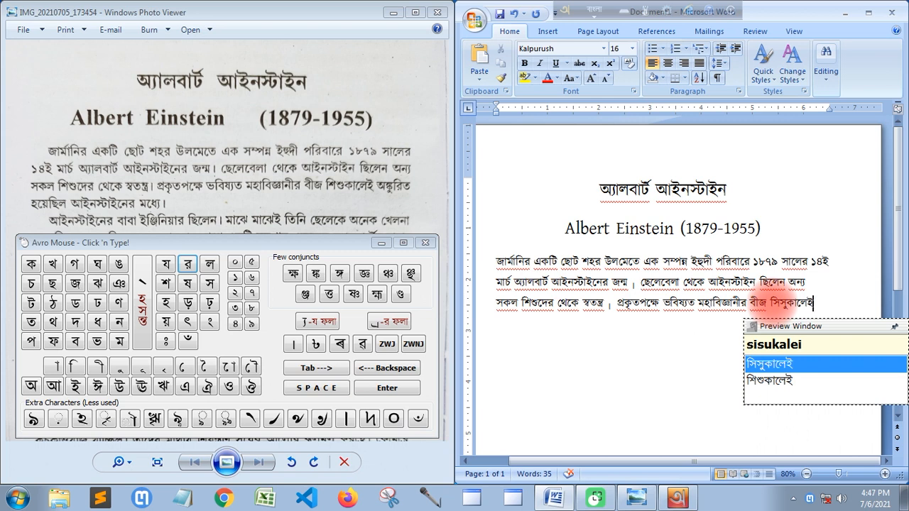
pyautogui.press('Down')
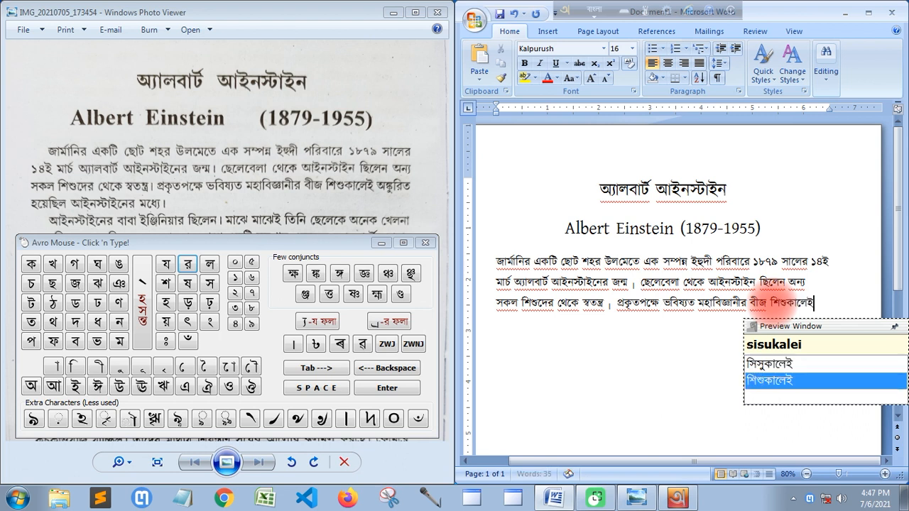
pyautogui.press('space')
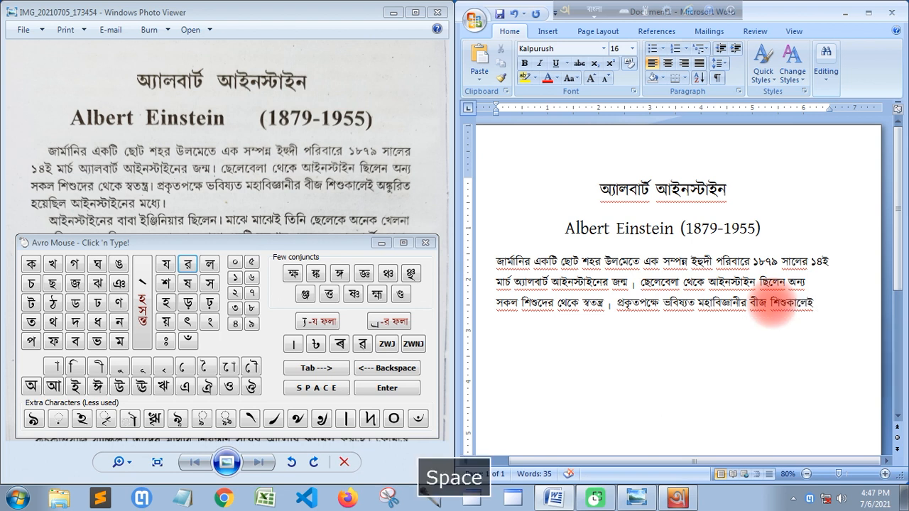
# Step: Continue the sentence with "অঙ্কুরিত হয়েছিল" written phonetically as "onkurit hyechil"
pyautogui.write('on')
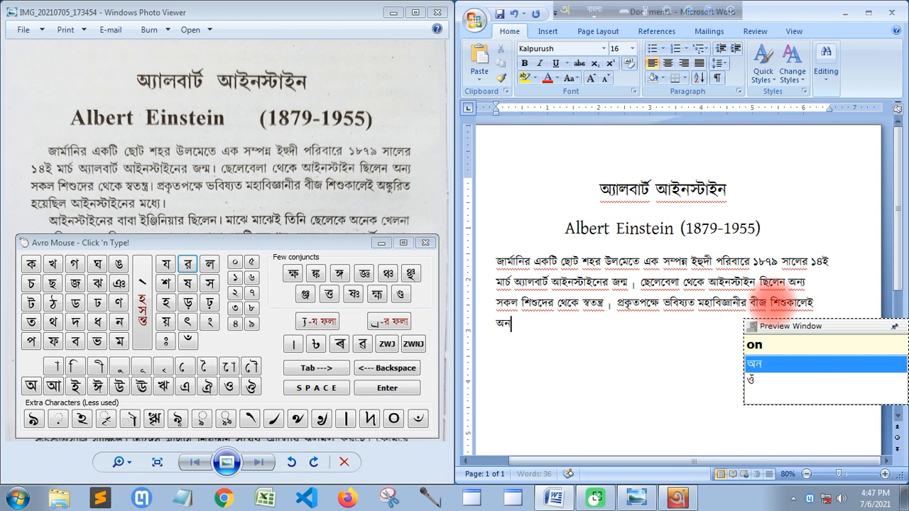
pyautogui.write('ku')
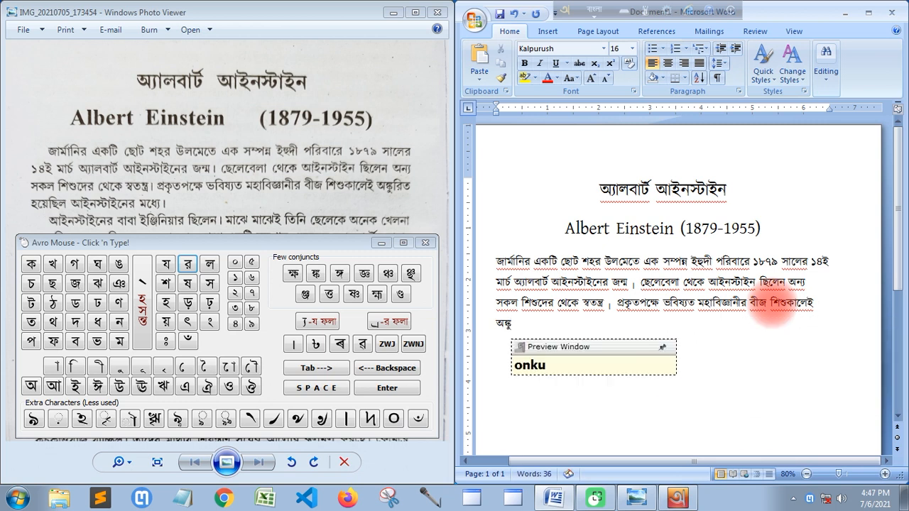
pyautogui.write('rit')
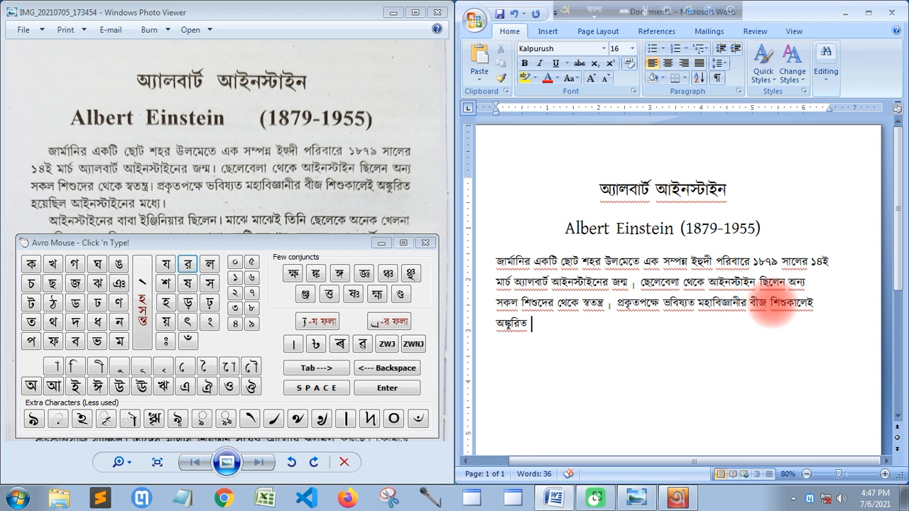
pyautogui.write('hye')
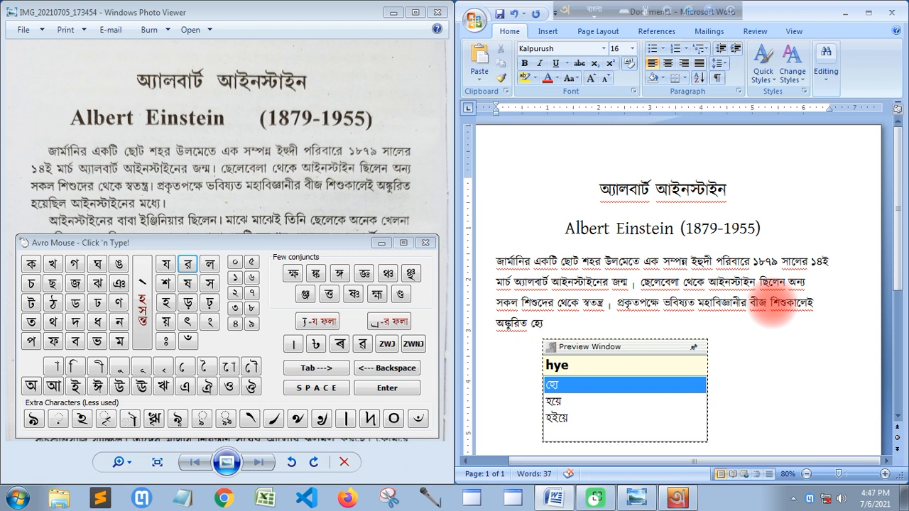
pyautogui.write('chil')
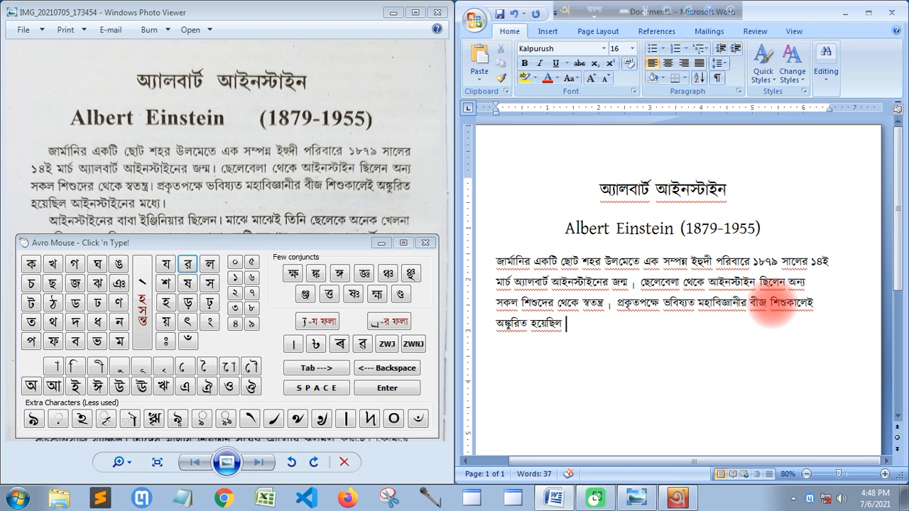
# Step: End the third sentence with "আইনস্টাইনের মধ্যে" phonetically as "ainstainer mdhye", choosing the suggested "আইনস্টাইনের", and add the Bangla full stop "।"
pyautogui.write('ai')
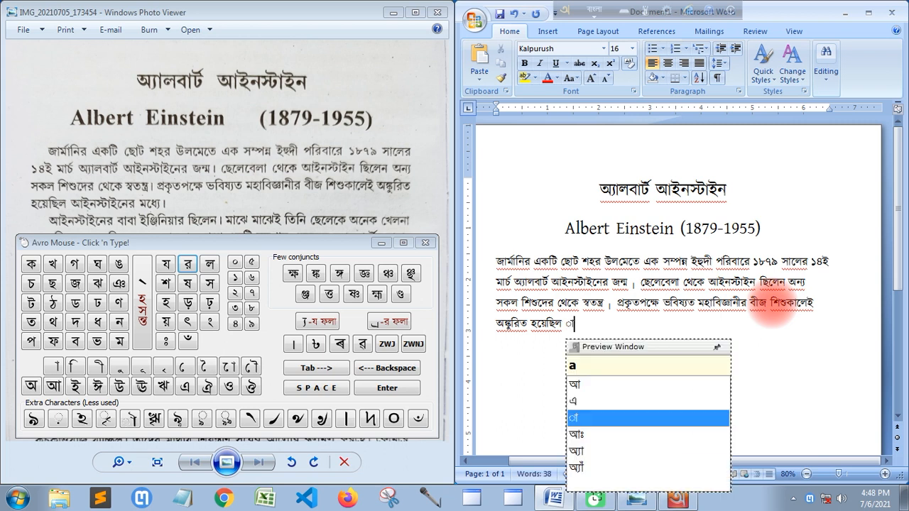
pyautogui.write('nst')
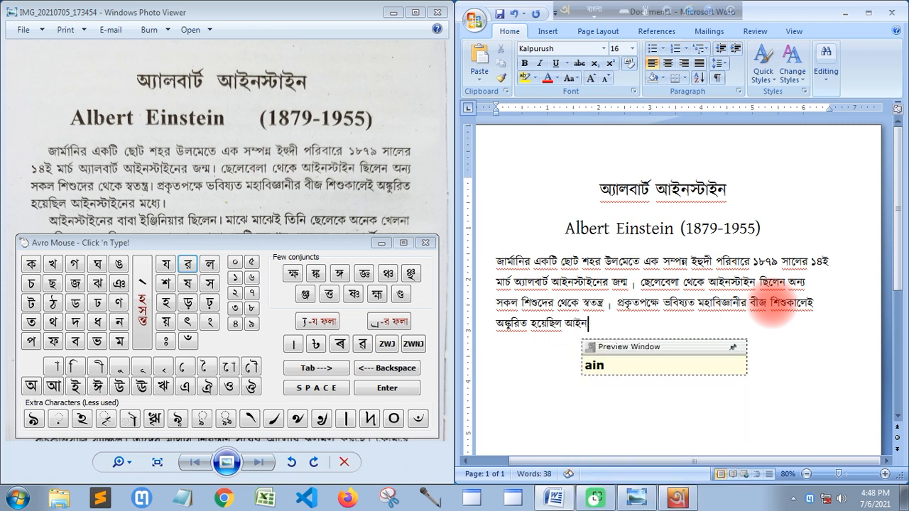
pyautogui.write('ain')
pyautogui.write('e')
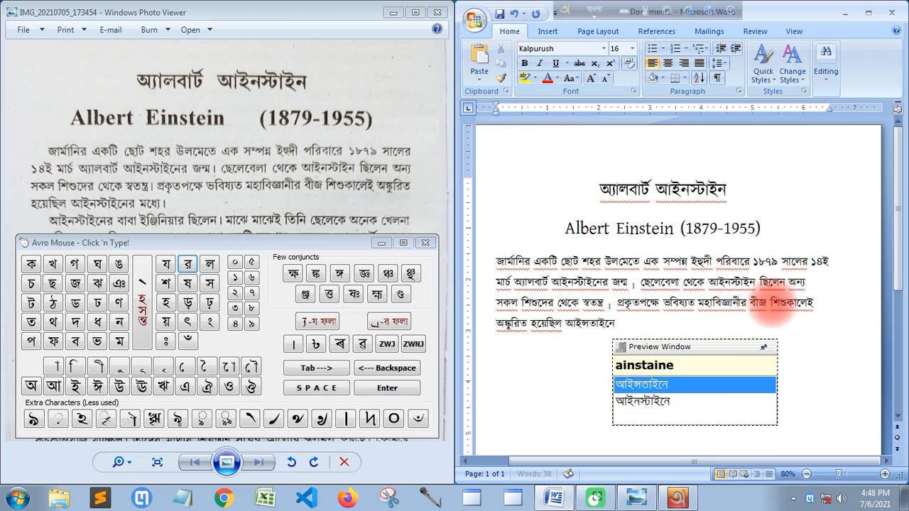
pyautogui.write('r')
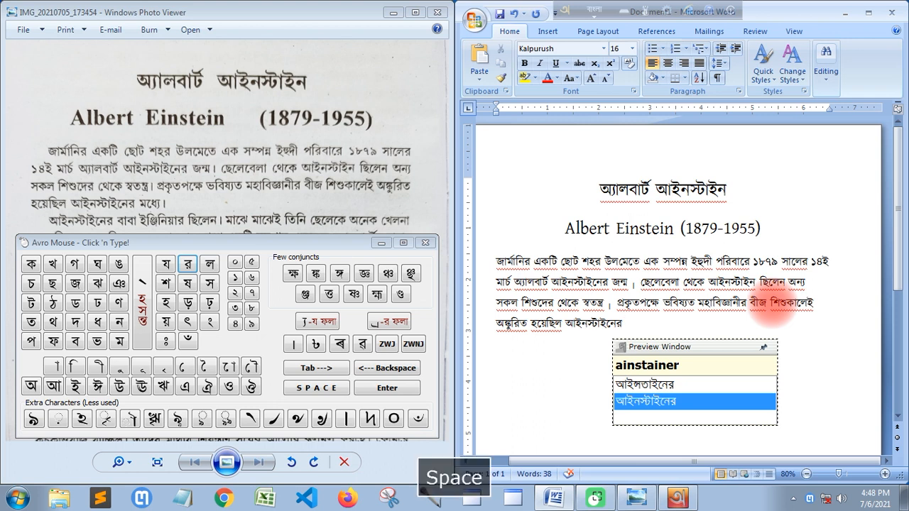
pyautogui.write(' mdhye')
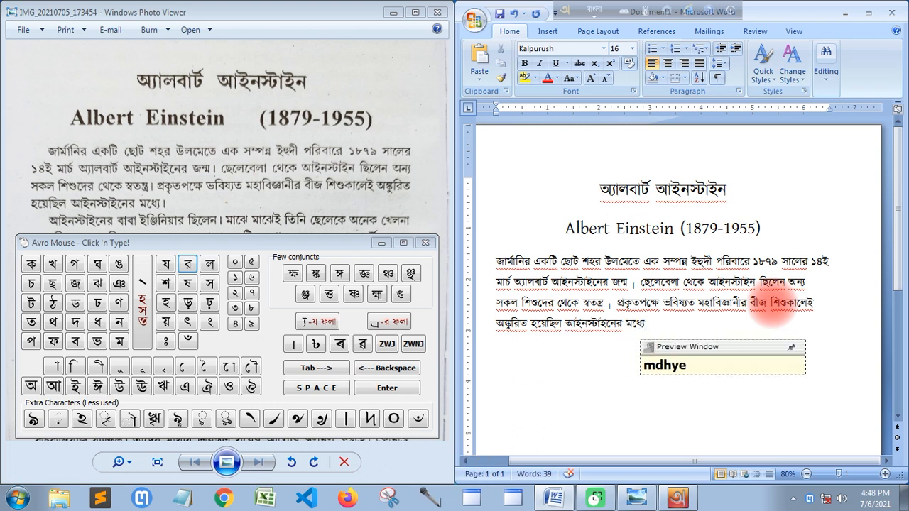
pyautogui.write('.')
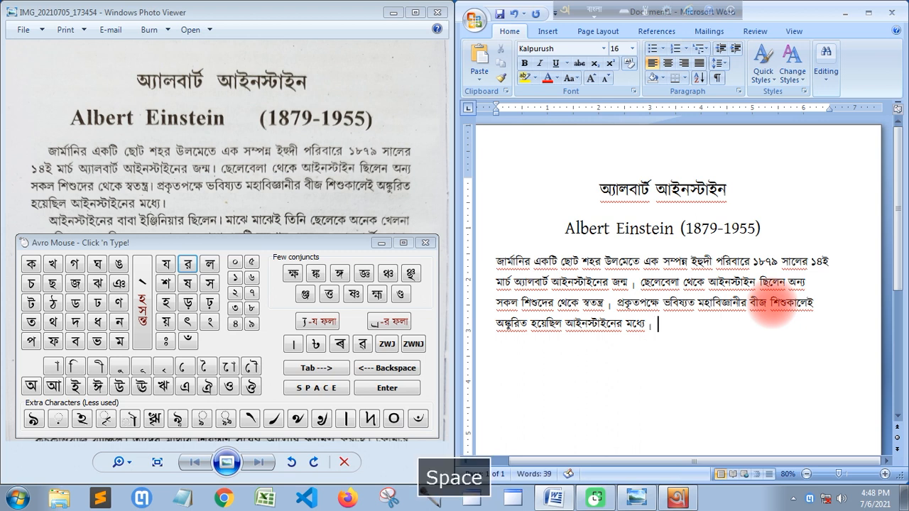